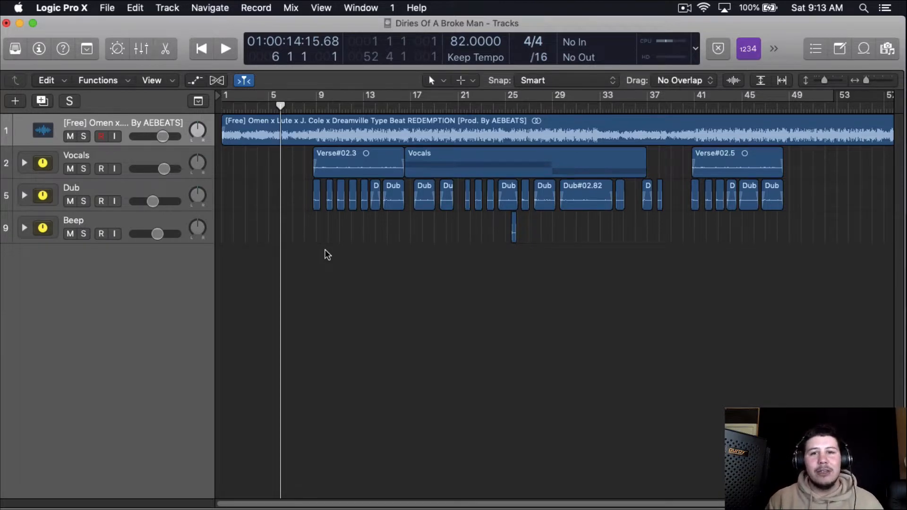
- Play back the song from around bar 6 into the first verse to hear the current vocal sound
{"action": "key", "text": "space"}
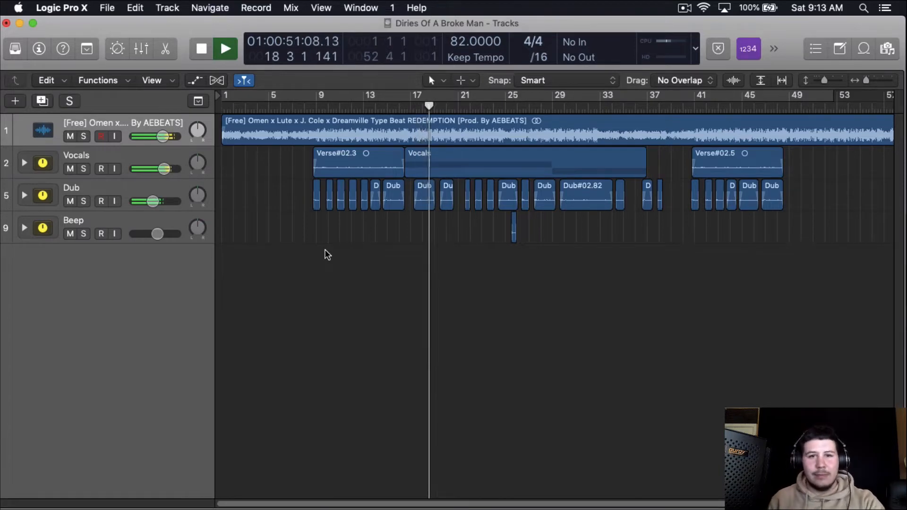
{"action": "key", "text": "space"}
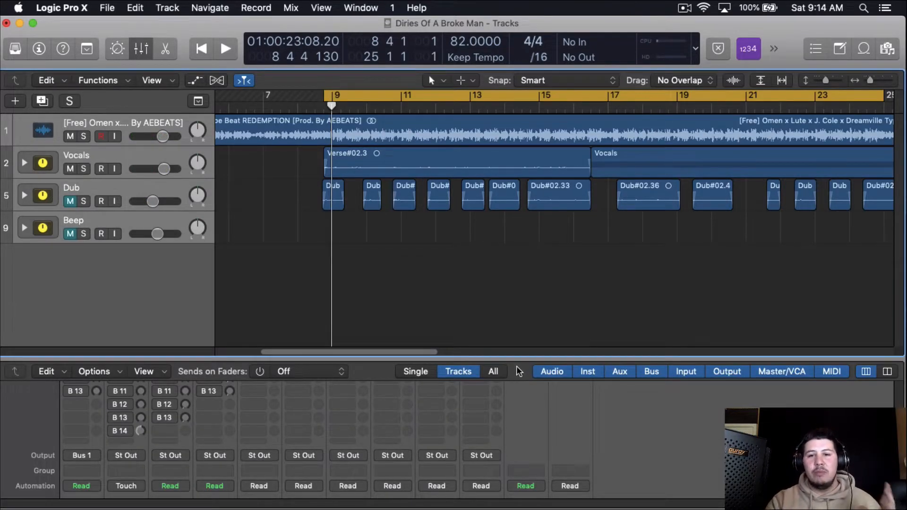
- Enlarge the mixer area and insert the W.A.Production Outlaw plug-in in the Vocals channel's first effect slot
{"action": "left_click_drag", "start_coordinate": [513, 365], "coordinate": [525, 229]}
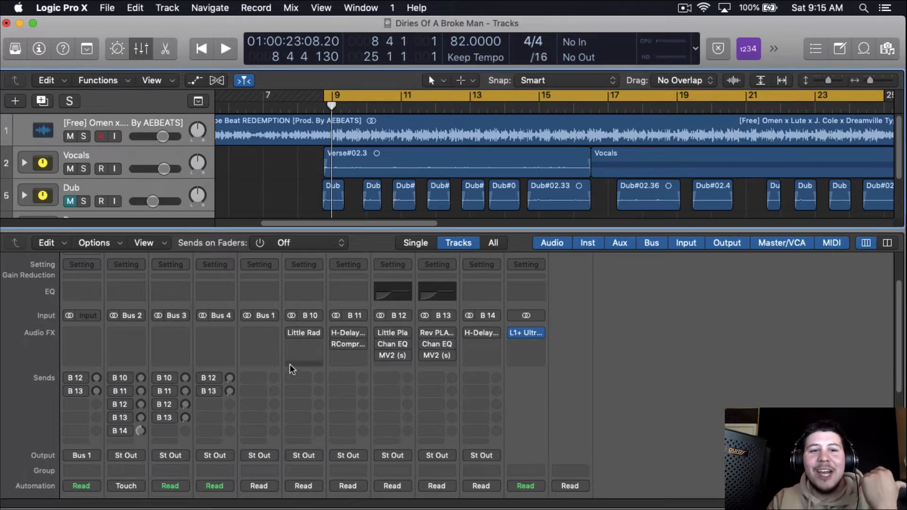
{"action": "left_click", "coordinate": [101, 154]}
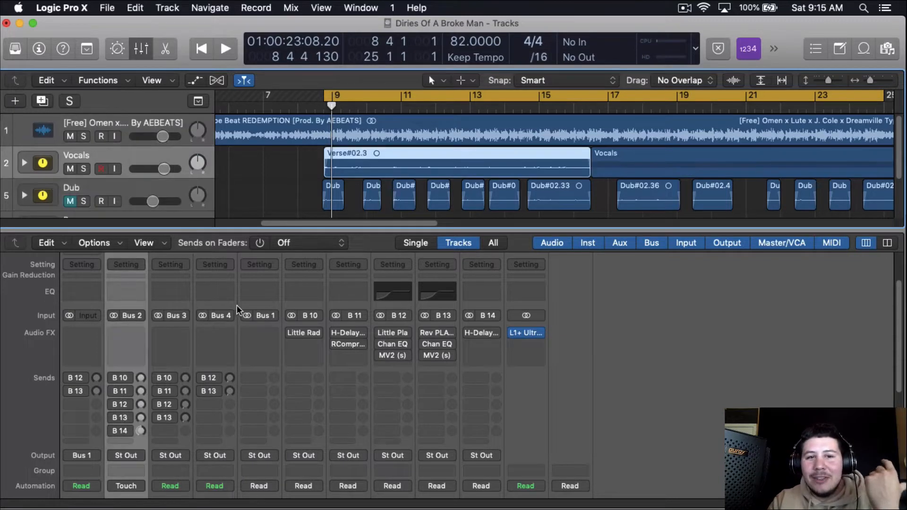
{"action": "left_click", "coordinate": [125, 336]}
{"action": "mouse_move", "coordinate": [160, 439]}
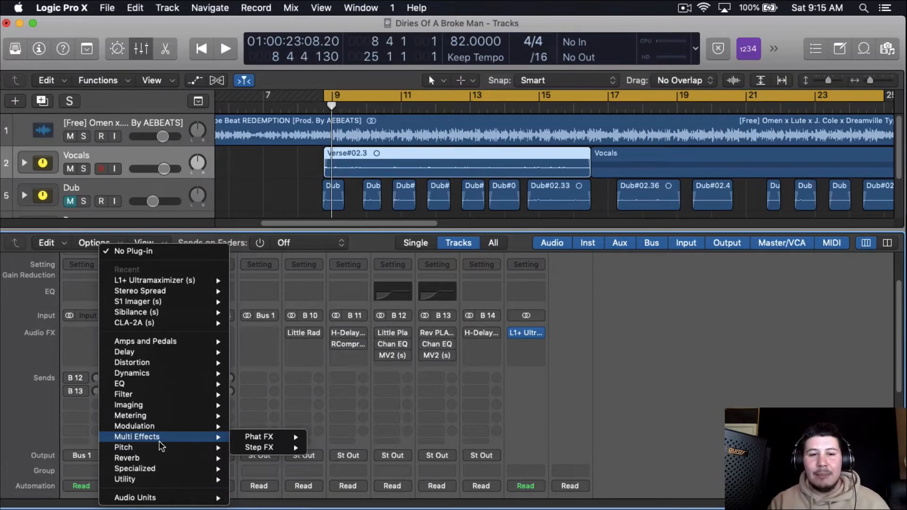
{"action": "mouse_move", "coordinate": [194, 497]}
{"action": "mouse_move", "coordinate": [352, 487]}
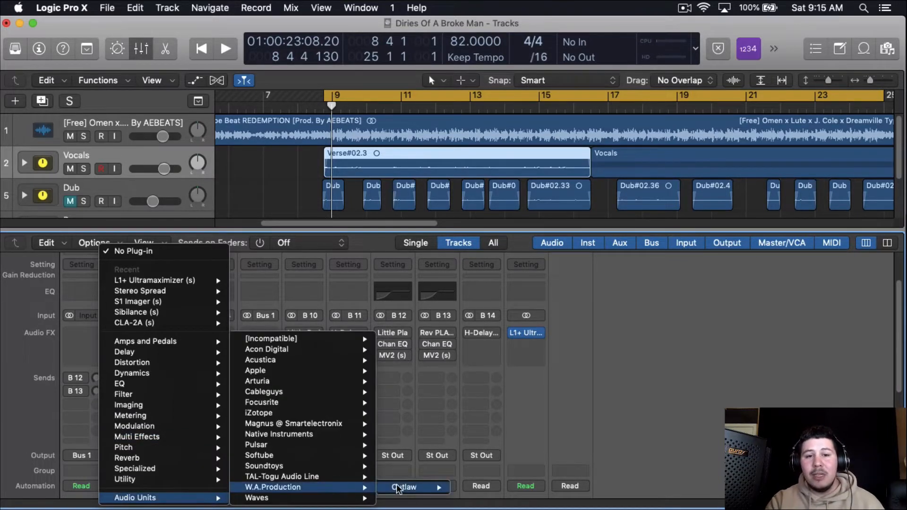
{"action": "mouse_move", "coordinate": [398, 488]}
{"action": "left_click", "coordinate": [478, 485]}
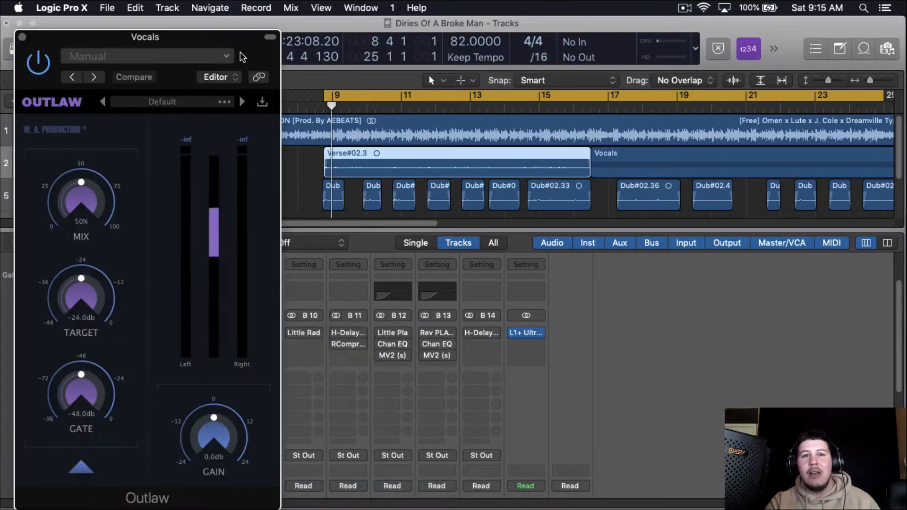
- Play the verse and compare the vocals with Outlaw bypassed and enabled, keeping its default settings, and close its window
{"action": "left_click_drag", "start_coordinate": [242, 57], "coordinate": [654, 51]}
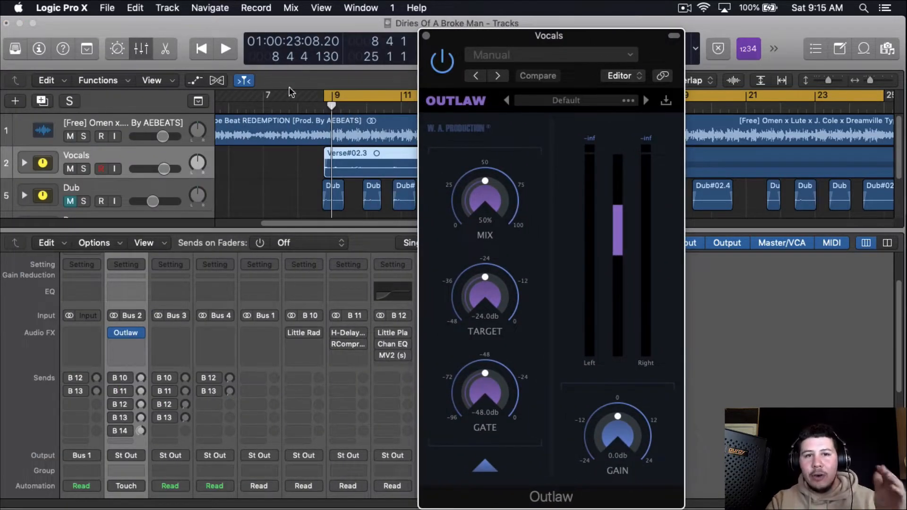
{"action": "left_click_drag", "start_coordinate": [489, 39], "coordinate": [326, 36]}
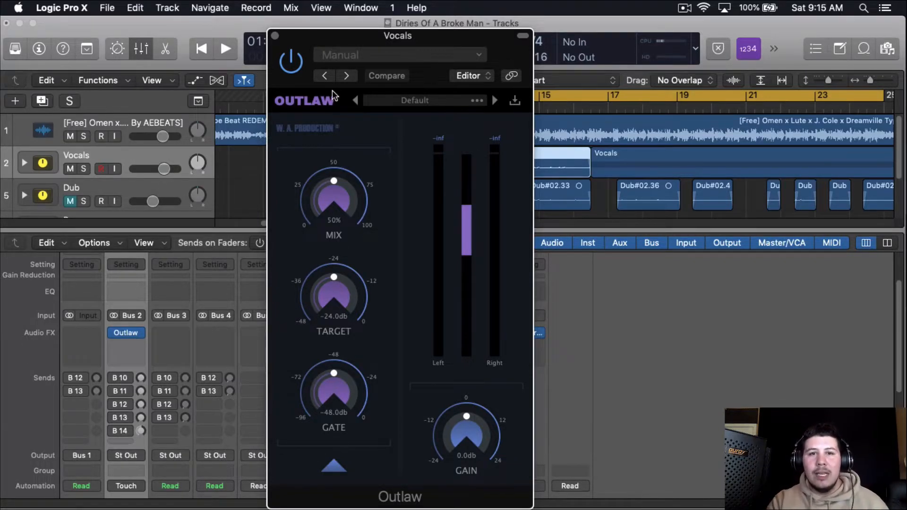
{"action": "left_click_drag", "start_coordinate": [309, 41], "coordinate": [97, 28]}
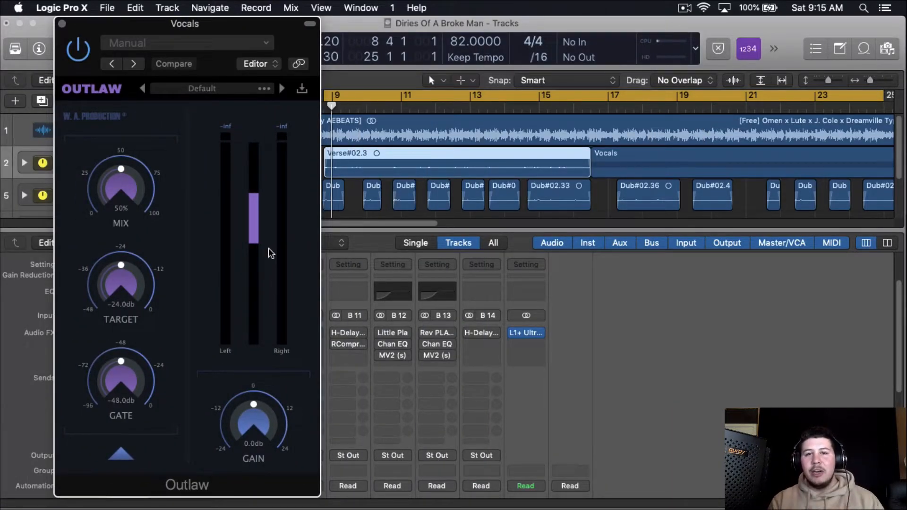
{"action": "key", "text": "space"}
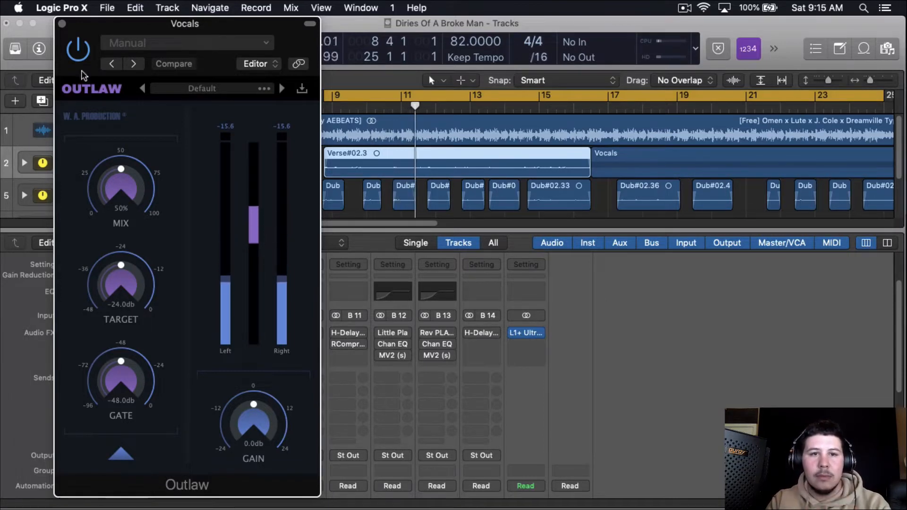
{"action": "left_click", "coordinate": [79, 56]}
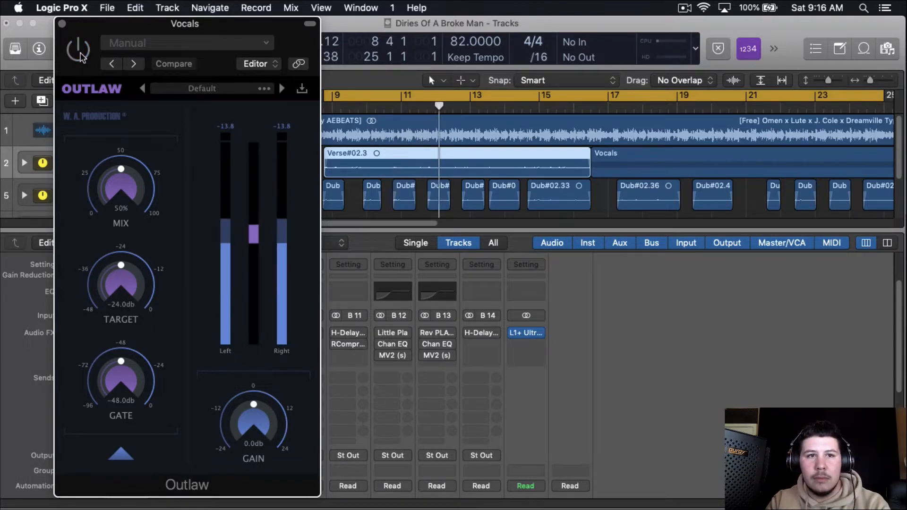
{"action": "left_click", "coordinate": [79, 56]}
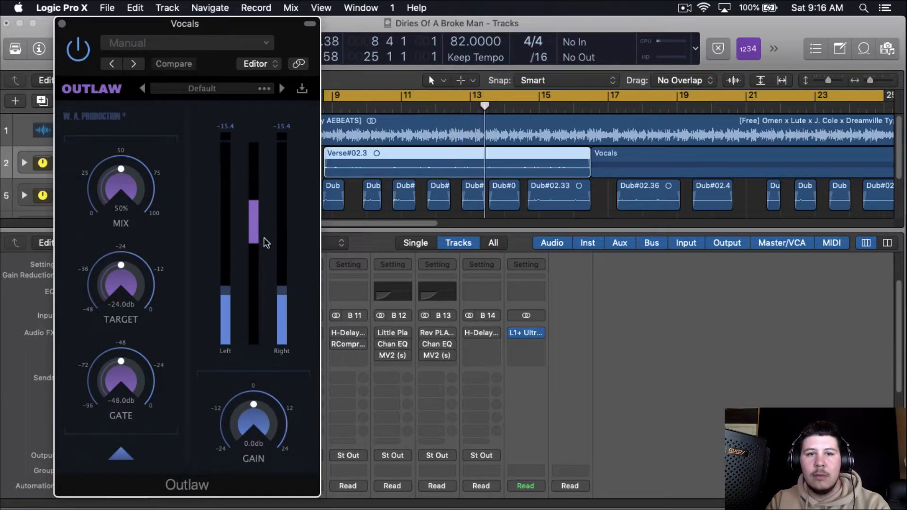
{"action": "key", "text": "space"}
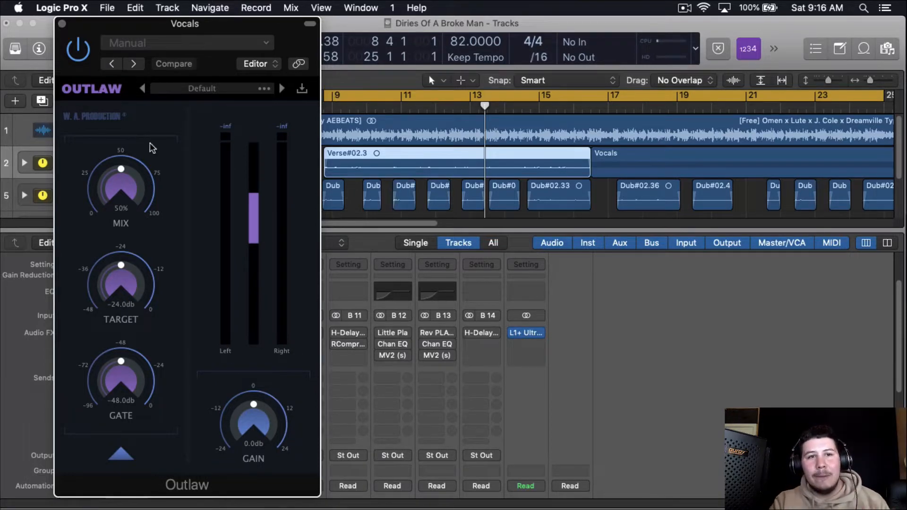
{"action": "left_click", "coordinate": [62, 24]}
- Insert the Waves RVox (s) compressor below Outlaw on the Vocals channel
{"action": "left_click", "coordinate": [134, 345]}
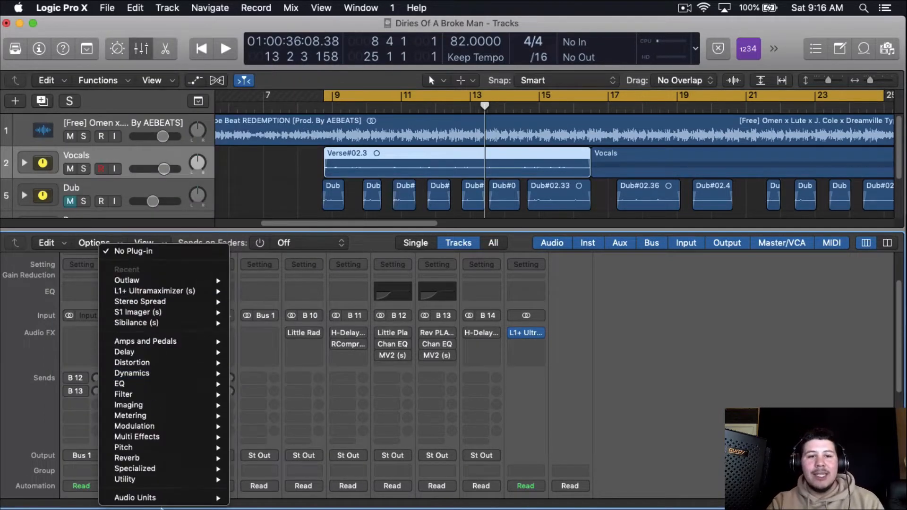
{"action": "mouse_move", "coordinate": [141, 497]}
{"action": "mouse_move", "coordinate": [264, 497]}
{"action": "scroll", "coordinate": [471, 456], "scroll_direction": "down", "scroll_amount": 7}
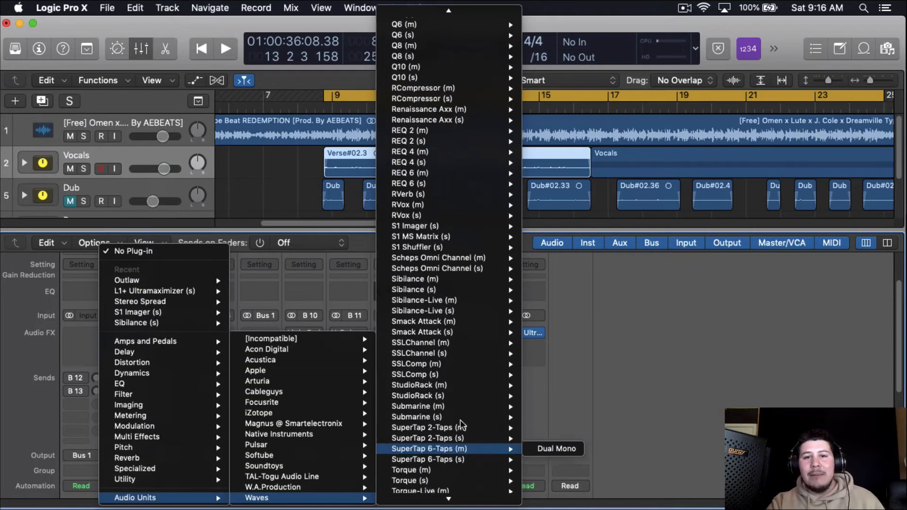
{"action": "left_click", "coordinate": [432, 214]}
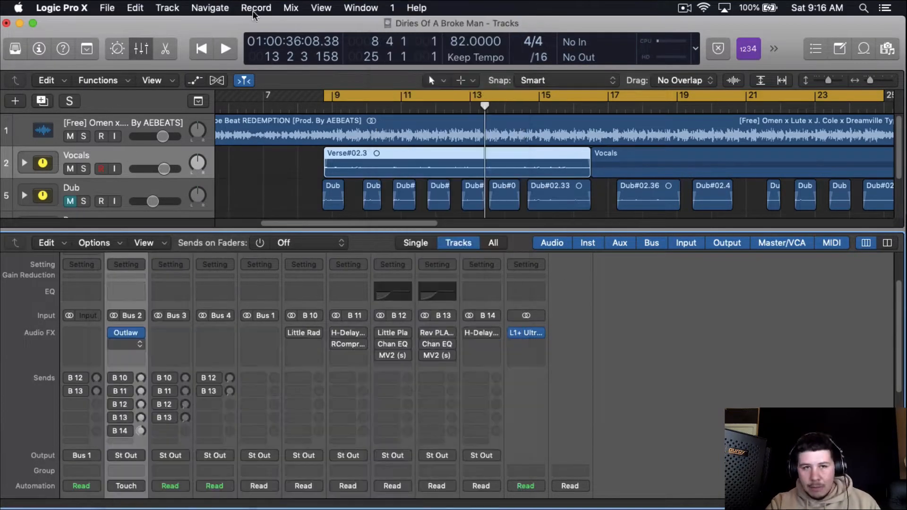
{"action": "left_click_drag", "start_coordinate": [188, 41], "coordinate": [441, 43]}
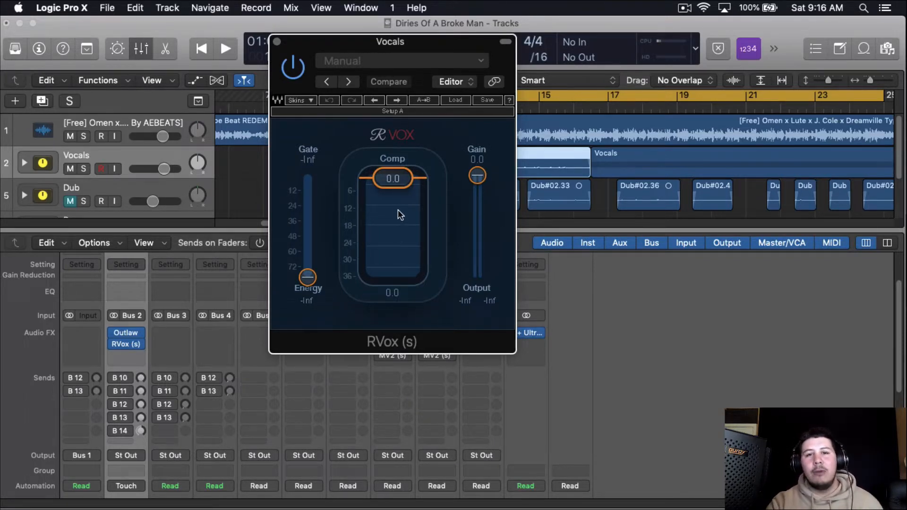
- Set RVox compression to -4.5, compare it bypassed and enabled during playback, and close the plug-in window
{"action": "left_click_drag", "start_coordinate": [393, 222], "coordinate": [395, 249]}
{"action": "key", "text": "space"}
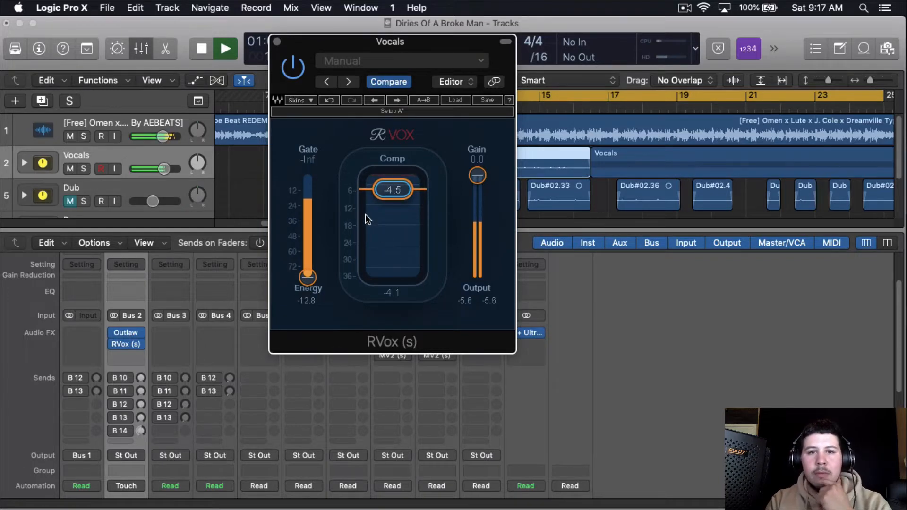
{"action": "left_click", "coordinate": [292, 67]}
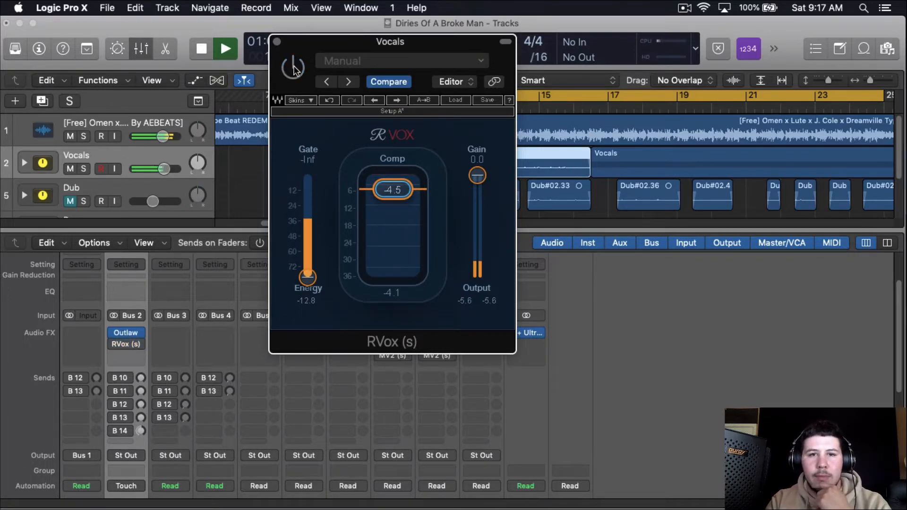
{"action": "left_click", "coordinate": [292, 67]}
{"action": "left_click", "coordinate": [277, 41]}
{"action": "key", "text": "space"}
- Insert the Waves SSLChannel (s) plug-in below RVox on the Vocals channel and make its whole interface fit on screen
{"action": "left_click", "coordinate": [137, 354]}
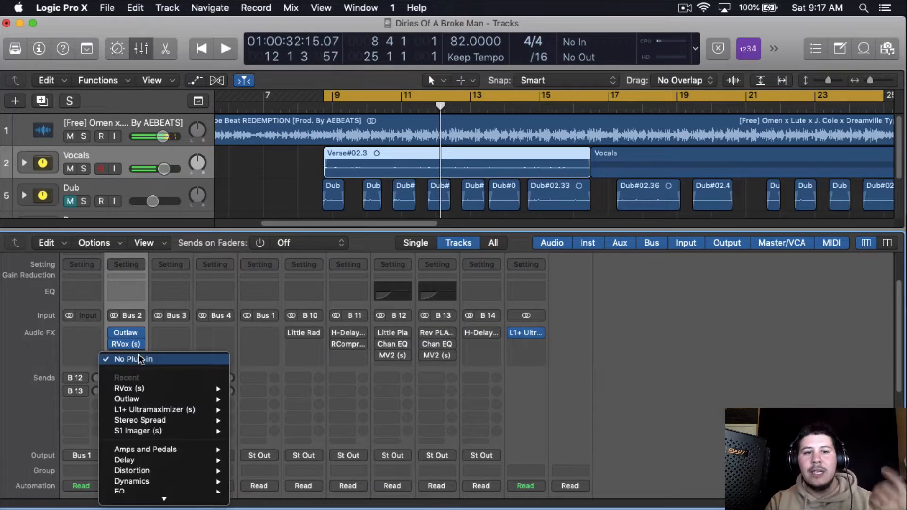
{"action": "mouse_move", "coordinate": [208, 499]}
{"action": "mouse_move", "coordinate": [283, 497]}
{"action": "scroll", "coordinate": [407, 486], "scroll_direction": "down", "scroll_amount": 15}
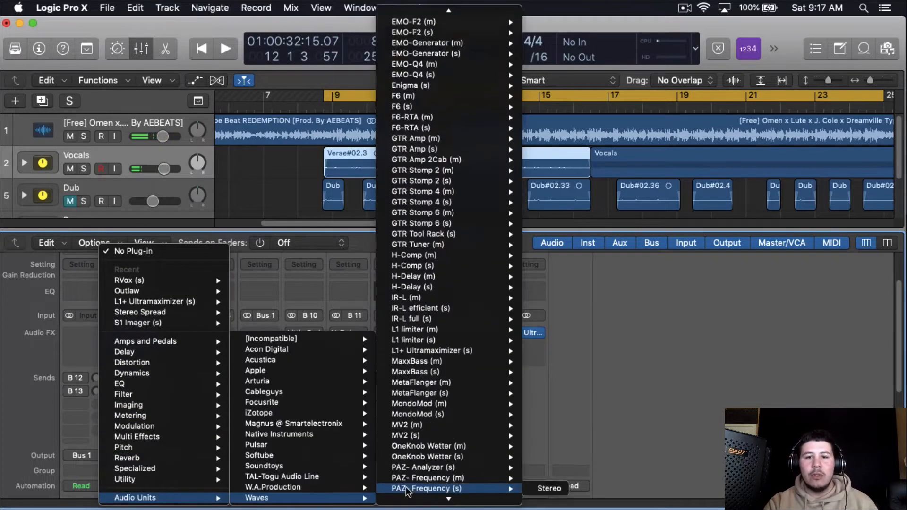
{"action": "scroll", "coordinate": [407, 491], "scroll_direction": "down", "scroll_amount": 15}
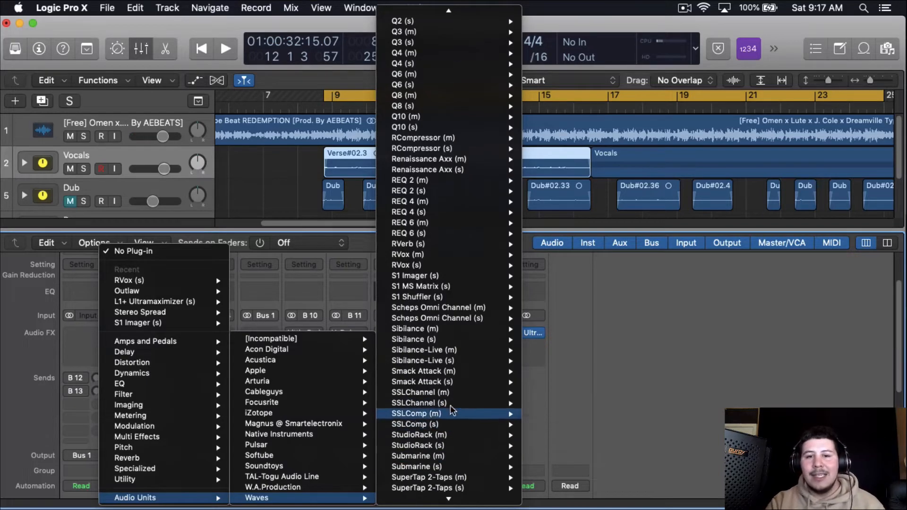
{"action": "mouse_move", "coordinate": [487, 408]}
{"action": "left_click", "coordinate": [548, 403]}
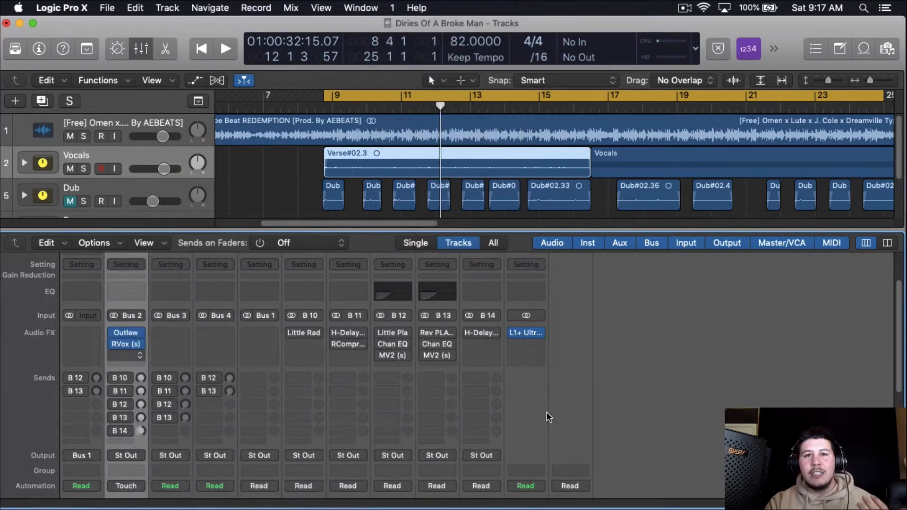
{"action": "left_click_drag", "start_coordinate": [209, 11], "coordinate": [511, 29]}
{"action": "left_click", "coordinate": [503, 24]}
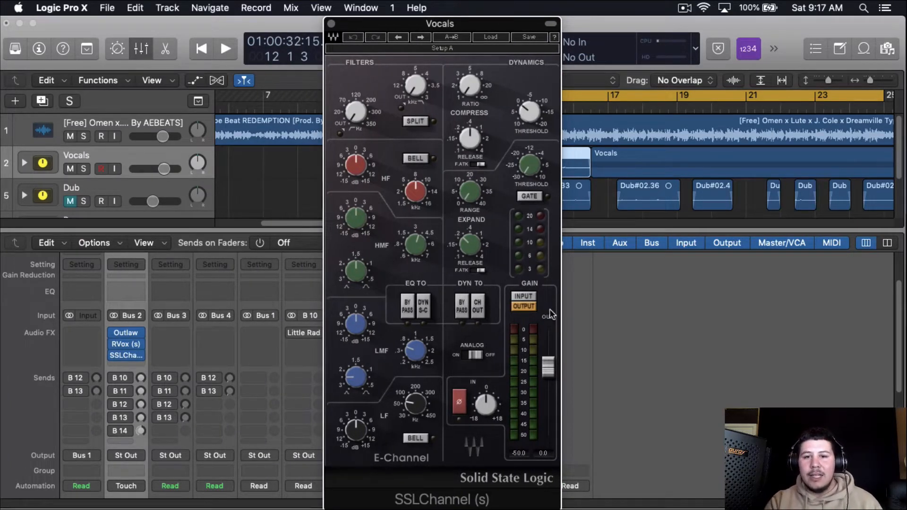
- Toggle the SSLChannel's analog switch and set its high-pass filter to about 150 Hz while the vocals play
{"action": "left_click", "coordinate": [470, 356]}
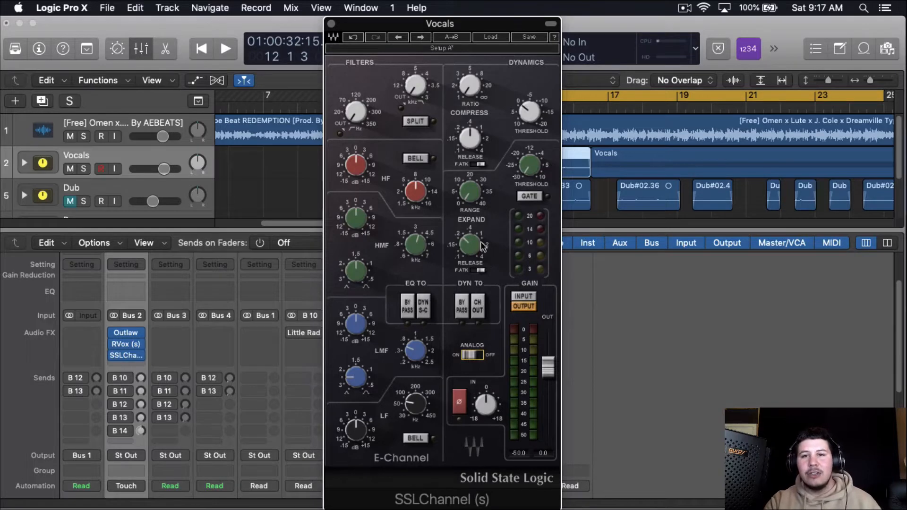
{"action": "scroll", "coordinate": [357, 123], "scroll_direction": "up", "scroll_amount": 3}
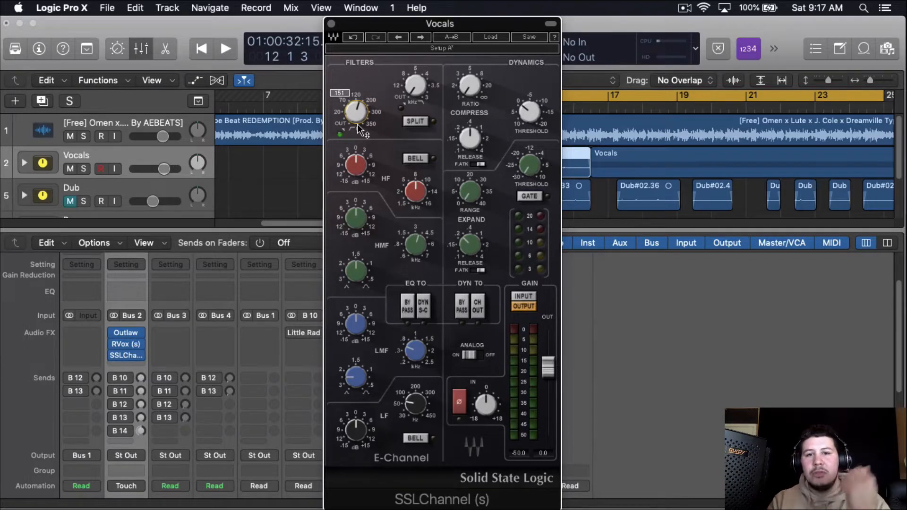
{"action": "left_click_drag", "start_coordinate": [357, 123], "coordinate": [362, 107]}
{"action": "key", "text": "space"}
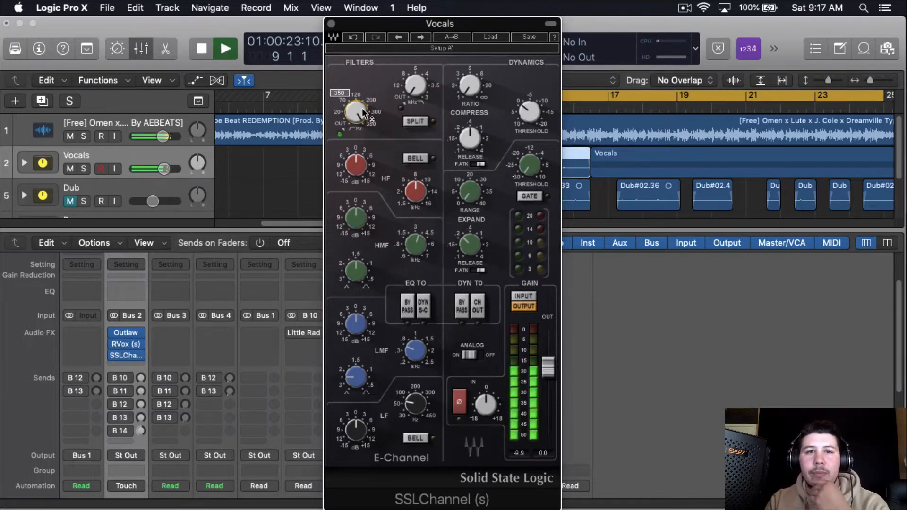
{"action": "scroll", "coordinate": [363, 115], "scroll_direction": "down", "scroll_amount": 5}
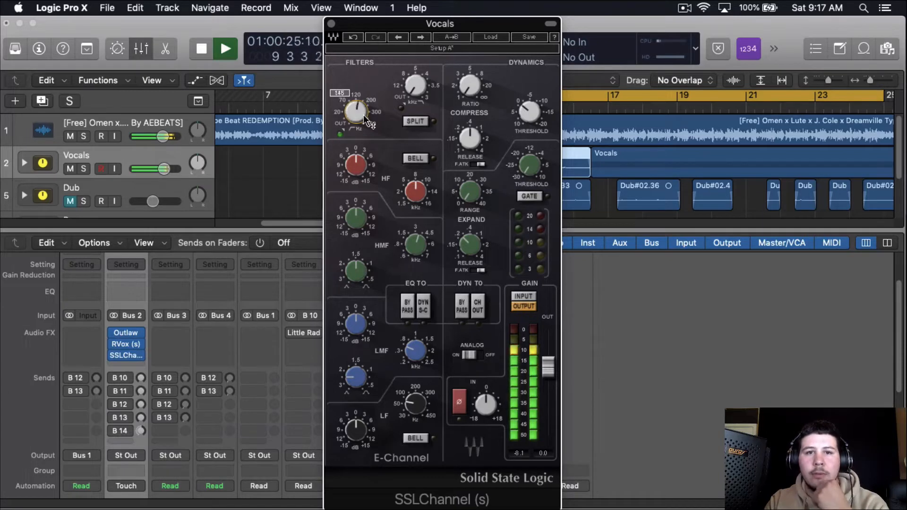
{"action": "scroll", "coordinate": [364, 114], "scroll_direction": "up", "scroll_amount": 2}
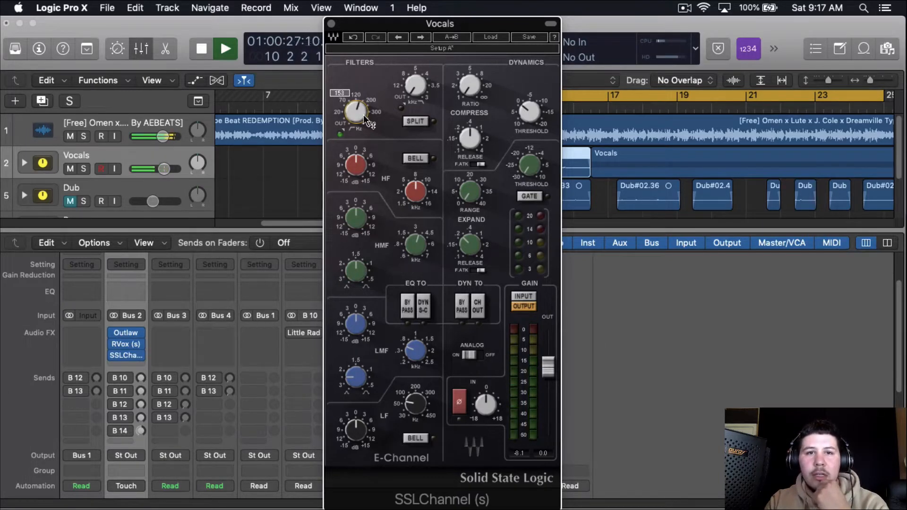
- Set the SSLChannel compressor's ratio to about 2, shorten its release, lower its threshold, and stop playback
{"action": "scroll", "coordinate": [364, 115], "scroll_direction": "down", "scroll_amount": 1}
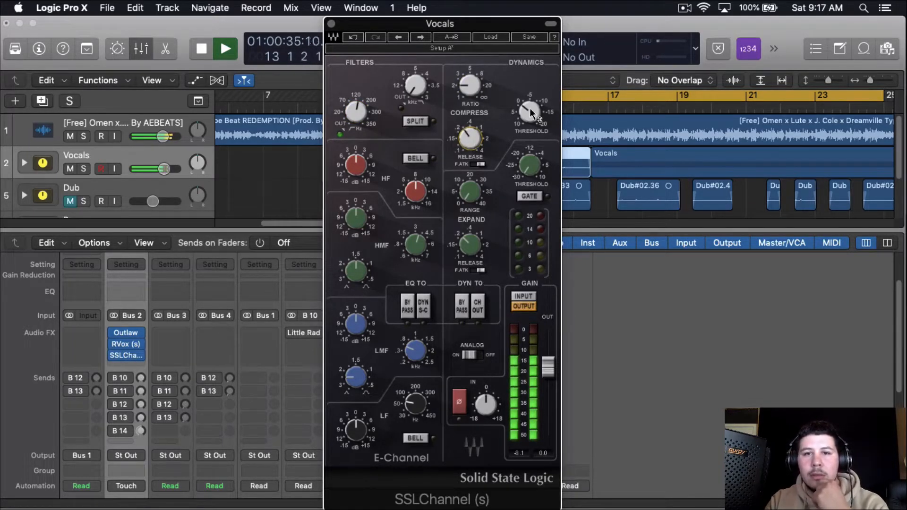
{"action": "scroll", "coordinate": [530, 109], "scroll_direction": "down", "scroll_amount": 3}
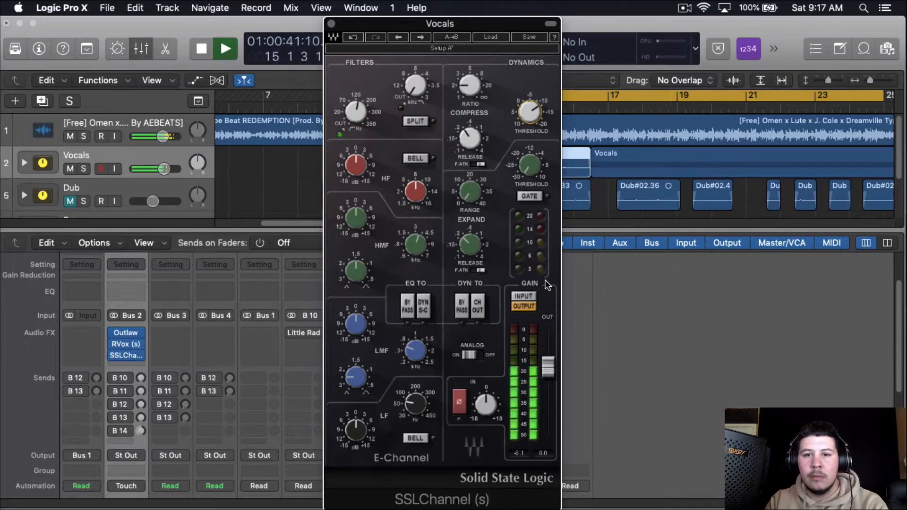
{"action": "key", "text": "space"}
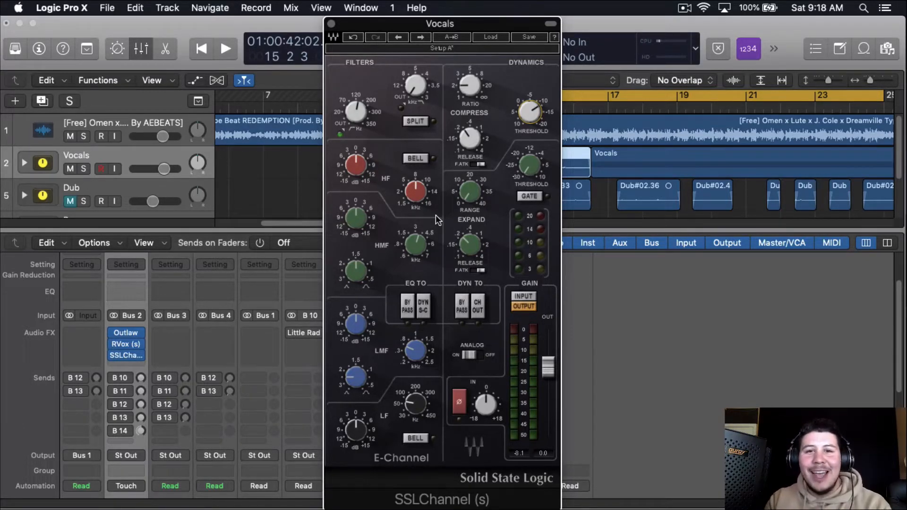
- Set the SSLChannel's HF frequency to its 16 kHz maximum and boost the HF gain by about 5 dB while the vocals play
{"action": "left_click_drag", "start_coordinate": [415, 191], "coordinate": [370, 171]}
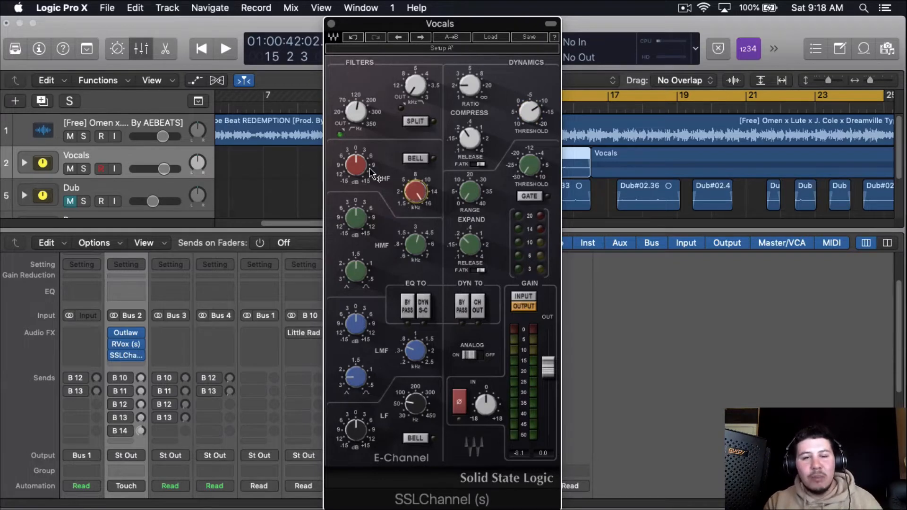
{"action": "mouse_move", "coordinate": [370, 171]}
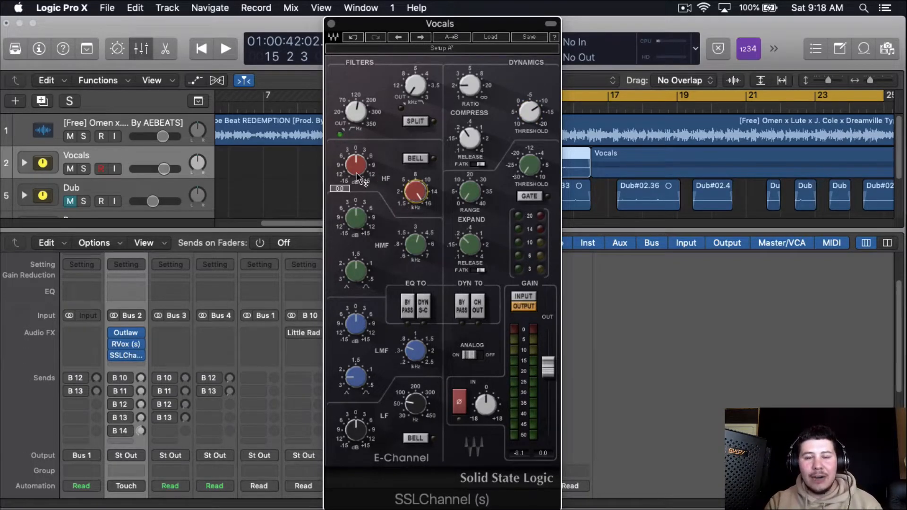
{"action": "key", "text": "space"}
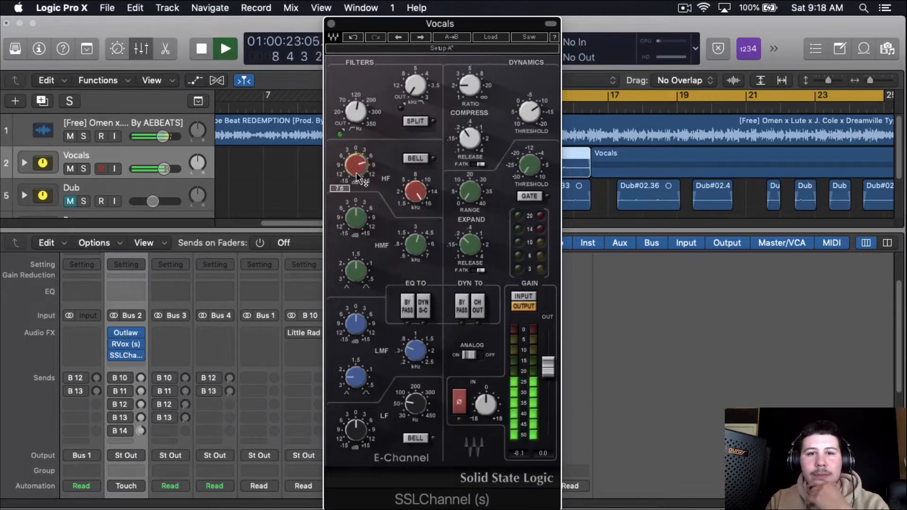
{"action": "scroll", "coordinate": [358, 178], "scroll_direction": "up", "scroll_amount": 10}
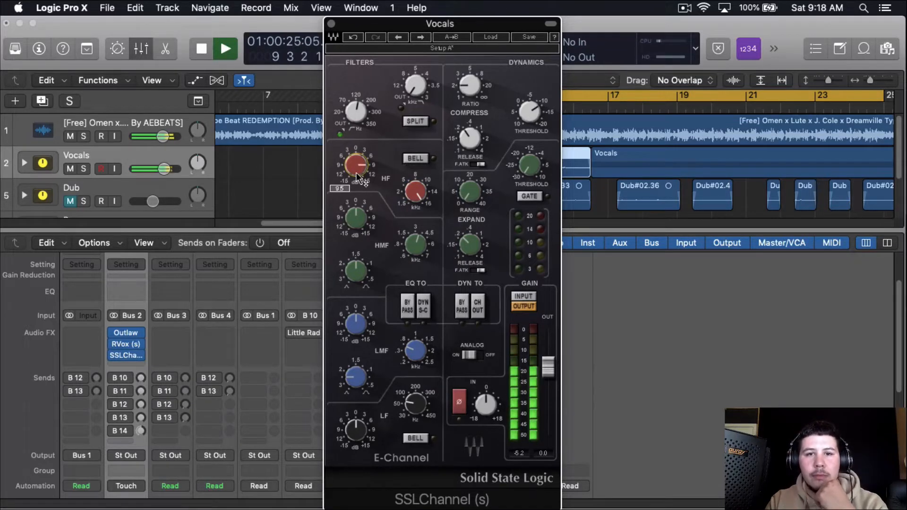
{"action": "scroll", "coordinate": [357, 175], "scroll_direction": "down", "scroll_amount": 6}
{"action": "scroll", "coordinate": [355, 172], "scroll_direction": "down", "scroll_amount": 1}
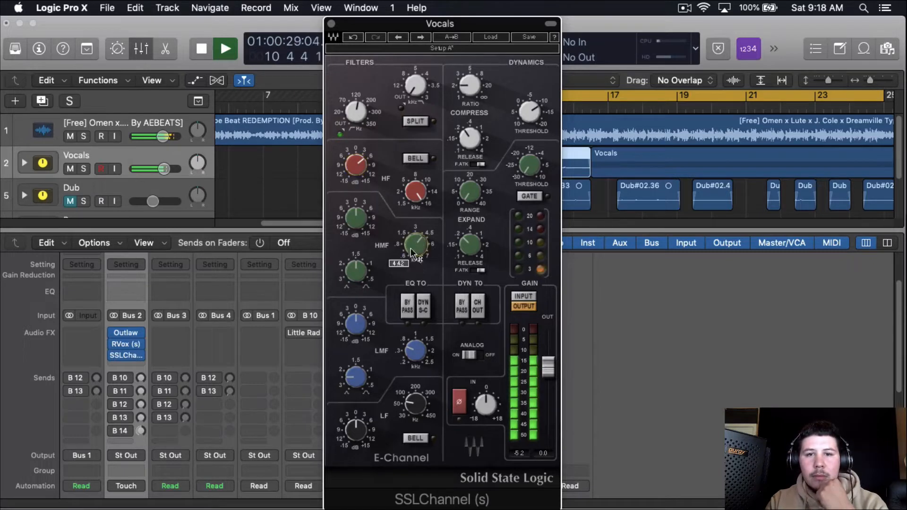
- Set the SSLChannel's HMF band to about 6.1 kHz with an adjusted Q and a gain boost of about 1.6 dB
{"action": "scroll", "coordinate": [367, 226], "scroll_direction": "up", "scroll_amount": 4}
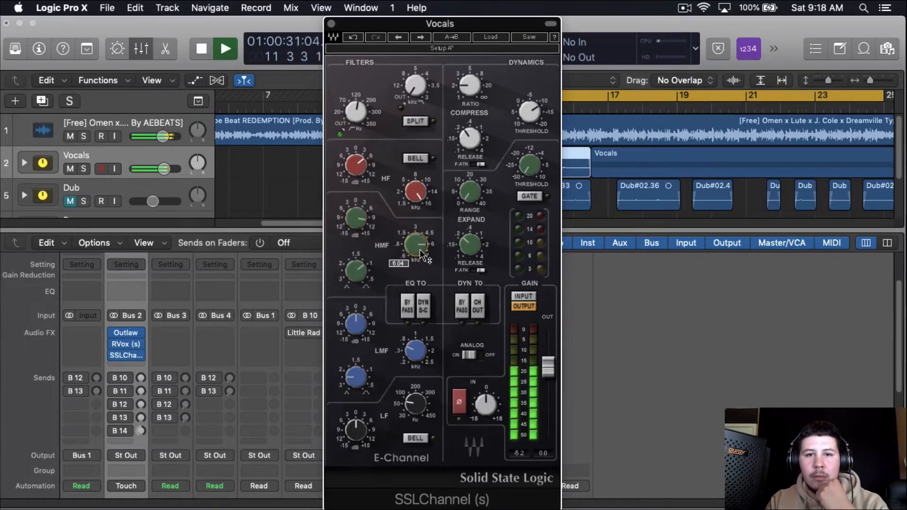
{"action": "scroll", "coordinate": [415, 246], "scroll_direction": "down", "scroll_amount": 2}
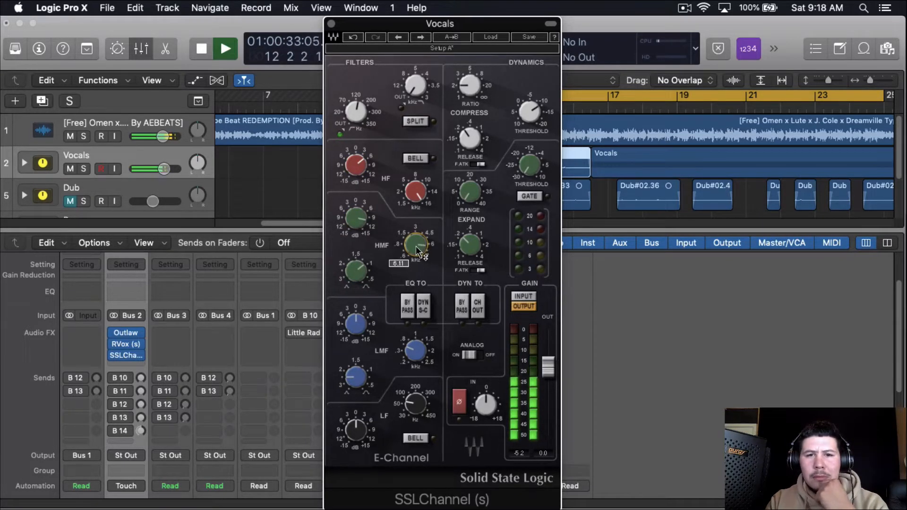
{"action": "scroll", "coordinate": [355, 215], "scroll_direction": "down", "scroll_amount": 4}
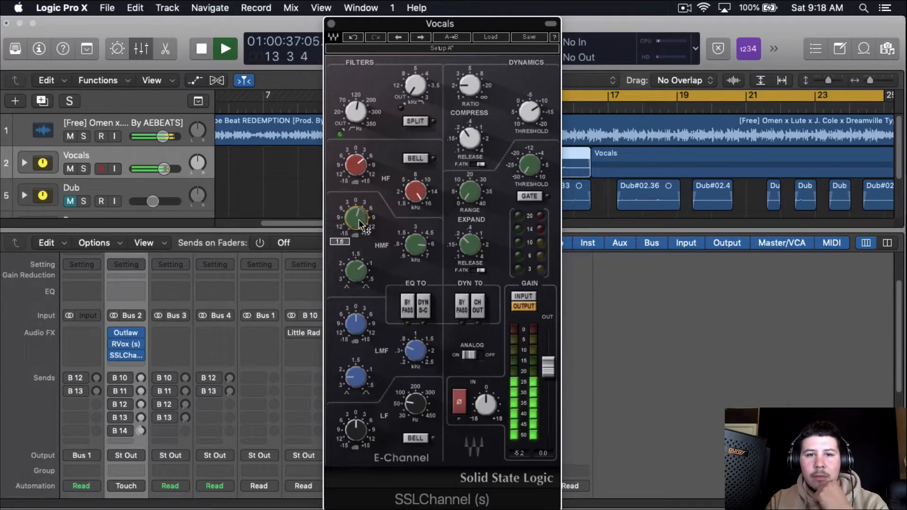
- Set the SSLChannel's LMF band to about 0.37 kHz with a 0.5 dB cut, stop playback, and close the plug-in window
{"action": "scroll", "coordinate": [359, 219], "scroll_direction": "down", "scroll_amount": 1}
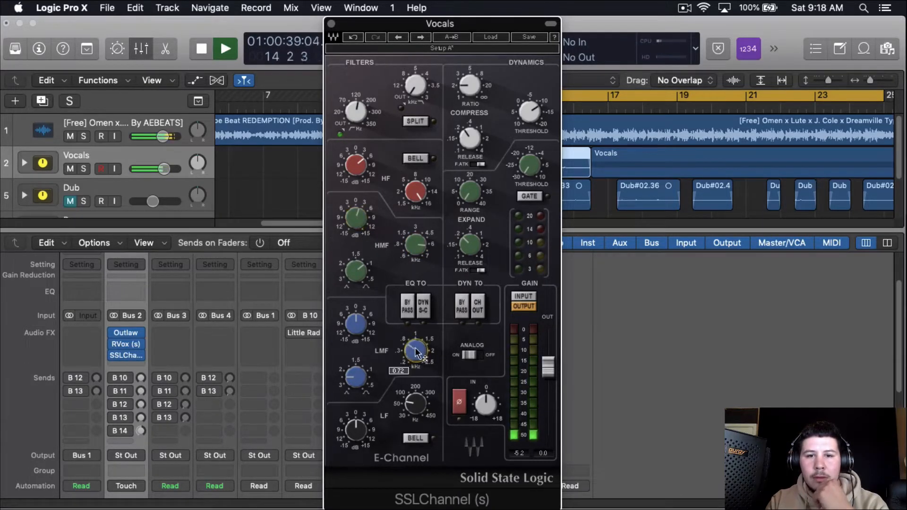
{"action": "scroll", "coordinate": [358, 376], "scroll_direction": "down", "scroll_amount": 2}
{"action": "scroll", "coordinate": [358, 322], "scroll_direction": "down", "scroll_amount": 2}
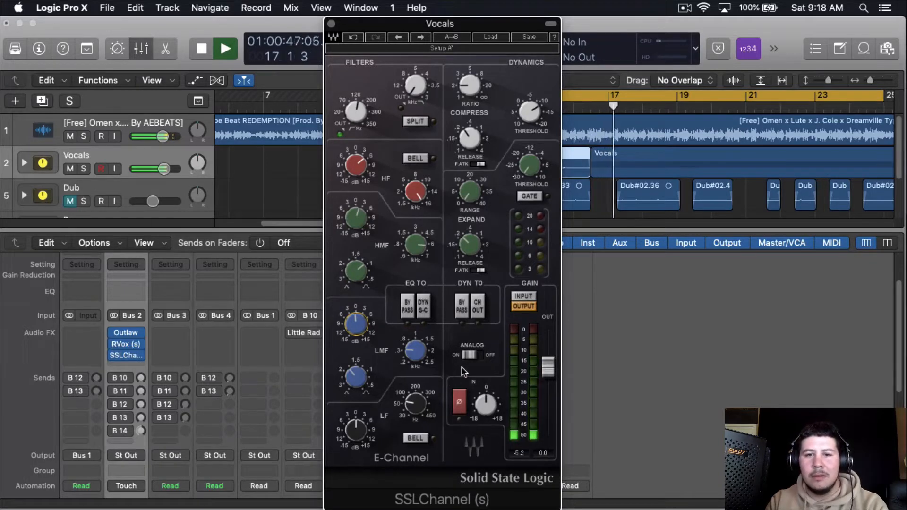
{"action": "key", "text": "space"}
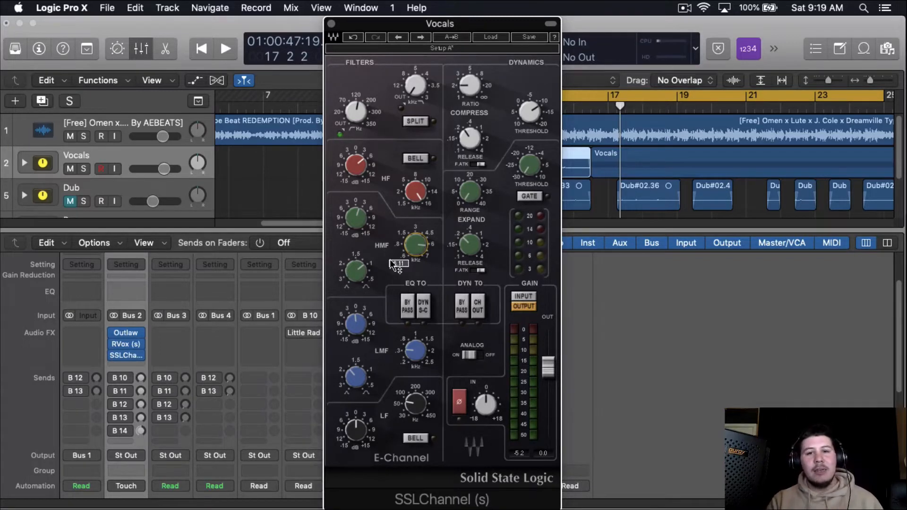
{"action": "left_click", "coordinate": [366, 329]}
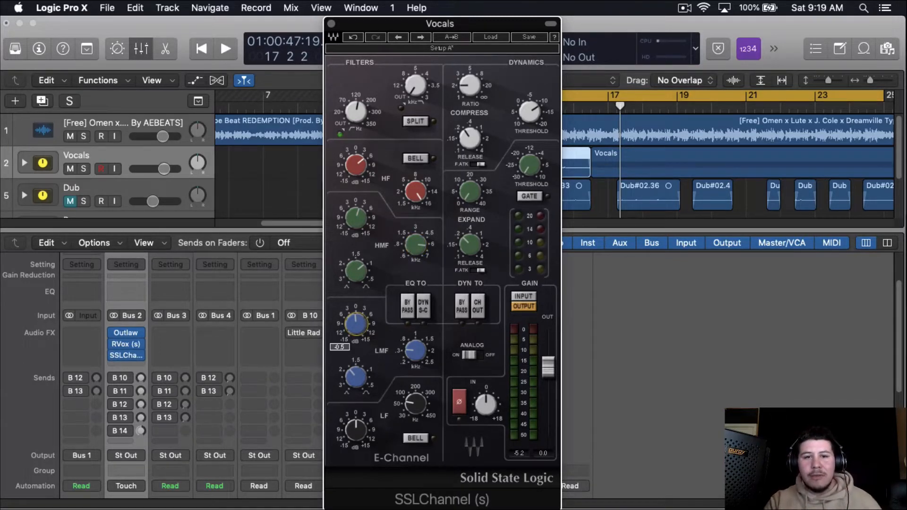
{"action": "left_click", "coordinate": [416, 360]}
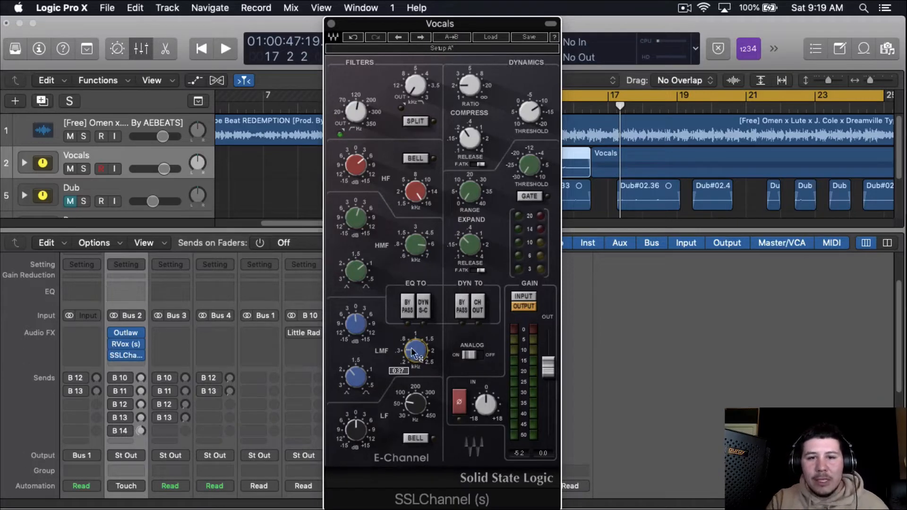
{"action": "left_click", "coordinate": [329, 22]}
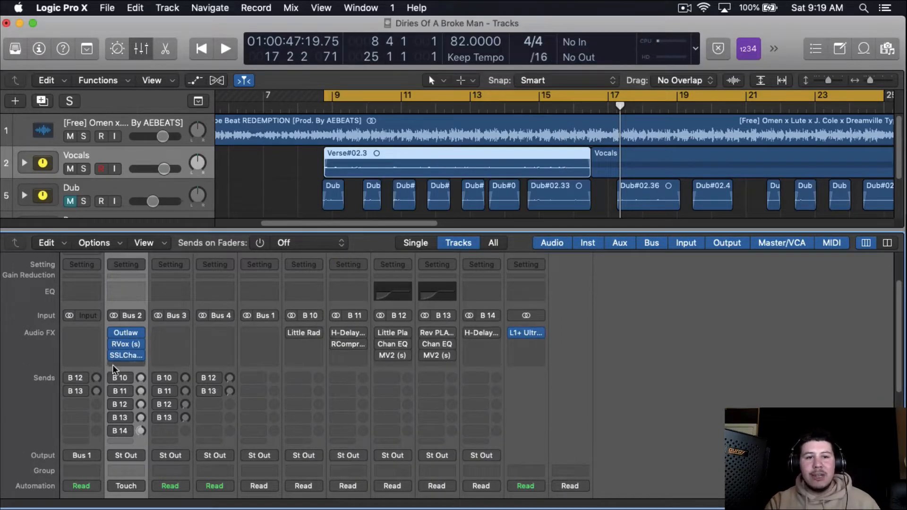
- Insert the Waves PuigTec EQP1A (s) plug-in in stereo below SSLChannel on the Vocals channel and reposition its window
{"action": "left_click", "coordinate": [125, 366]}
{"action": "mouse_move", "coordinate": [135, 497]}
{"action": "mouse_move", "coordinate": [256, 497]}
{"action": "scroll", "coordinate": [429, 425], "scroll_direction": "down", "scroll_amount": 5}
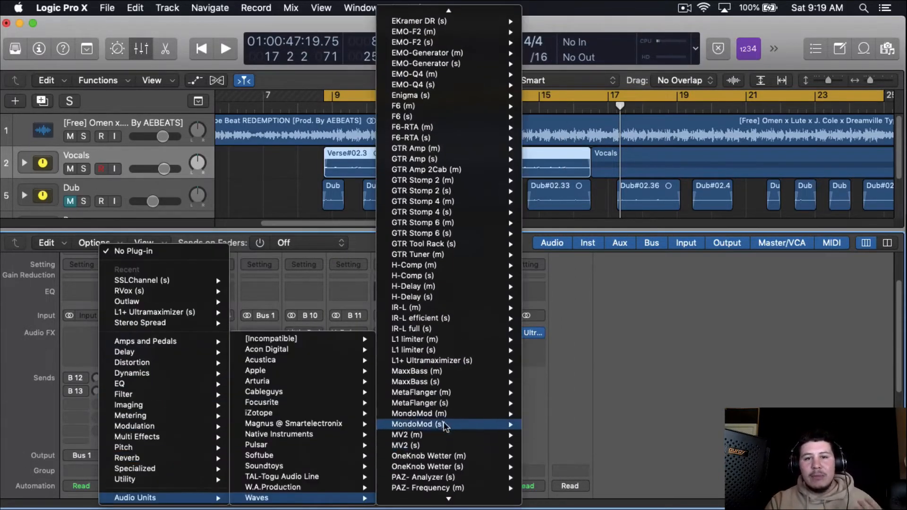
{"action": "mouse_move", "coordinate": [430, 429]}
{"action": "mouse_move", "coordinate": [453, 354]}
{"action": "left_click", "coordinate": [548, 356]}
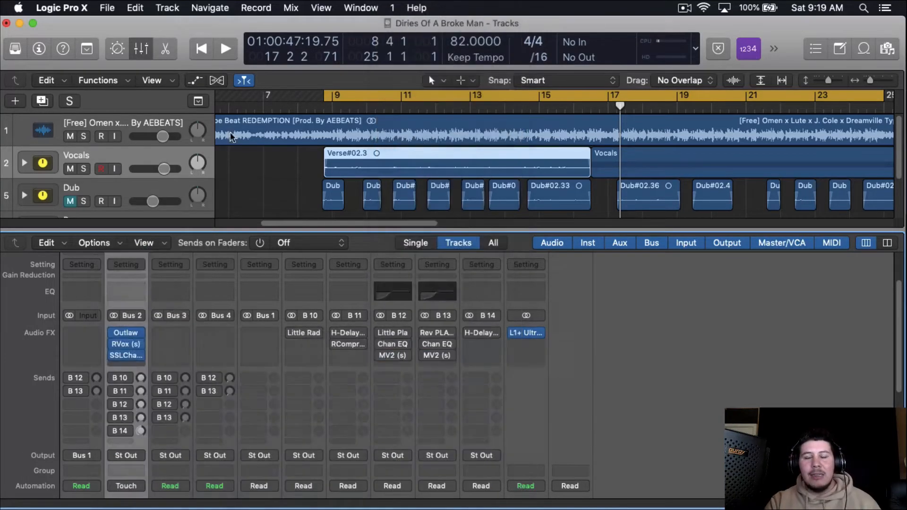
{"action": "left_click_drag", "start_coordinate": [297, 60], "coordinate": [367, 136]}
- Set the PuigTec EQP1A's high-frequency selector to 12 kHz
{"action": "left_click_drag", "start_coordinate": [423, 310], "coordinate": [430, 309]}
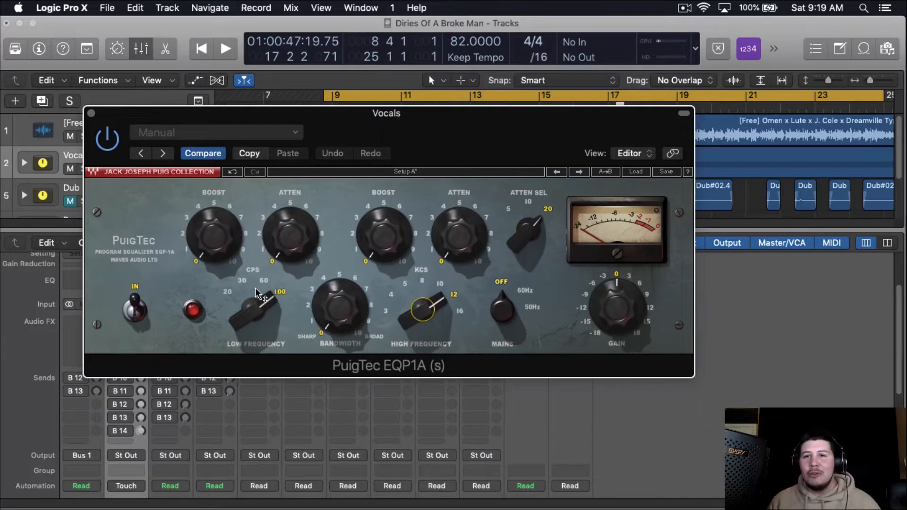
{"action": "mouse_move", "coordinate": [255, 288]}
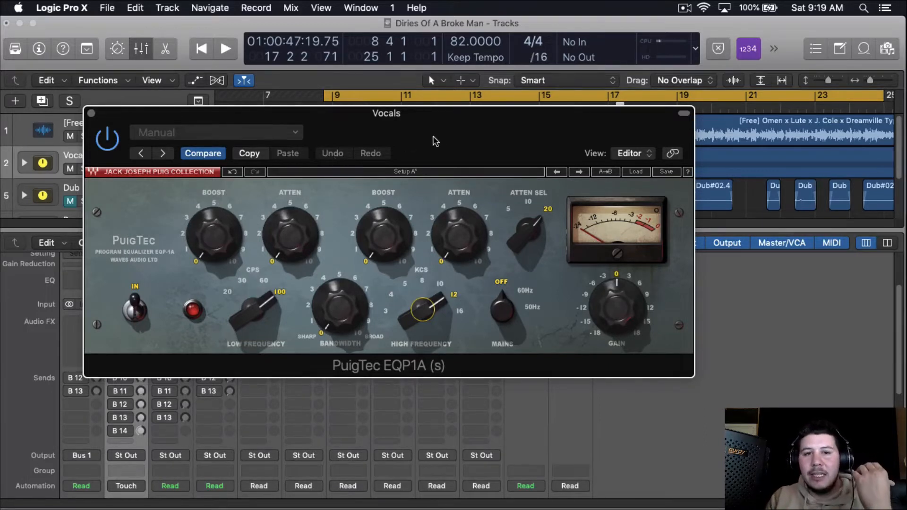
{"action": "left_click_drag", "start_coordinate": [437, 136], "coordinate": [496, 141]}
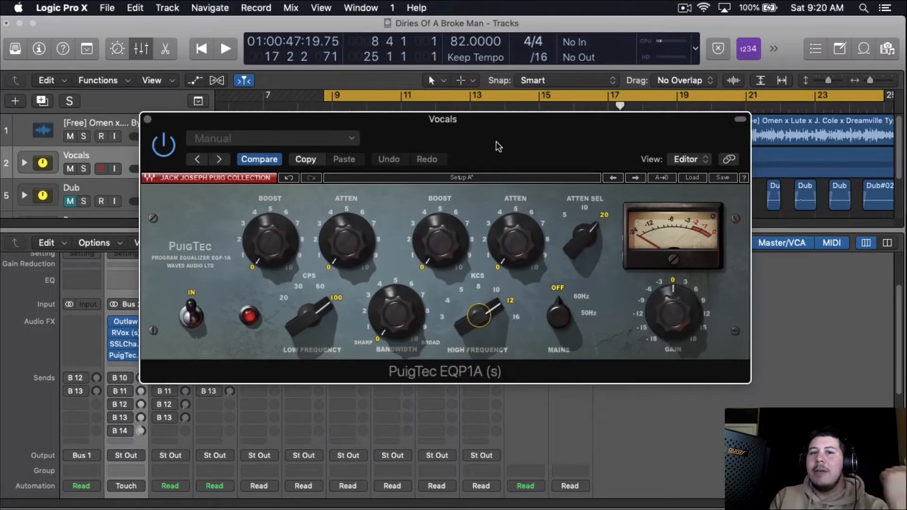
- Set the PuigTec EQP1A's low-frequency boost to about 2.5, auditioning stronger amounts while the vocals play
{"action": "left_click_drag", "start_coordinate": [266, 262], "coordinate": [272, 254]}
{"action": "scroll", "coordinate": [272, 258], "scroll_direction": "up", "scroll_amount": 10}
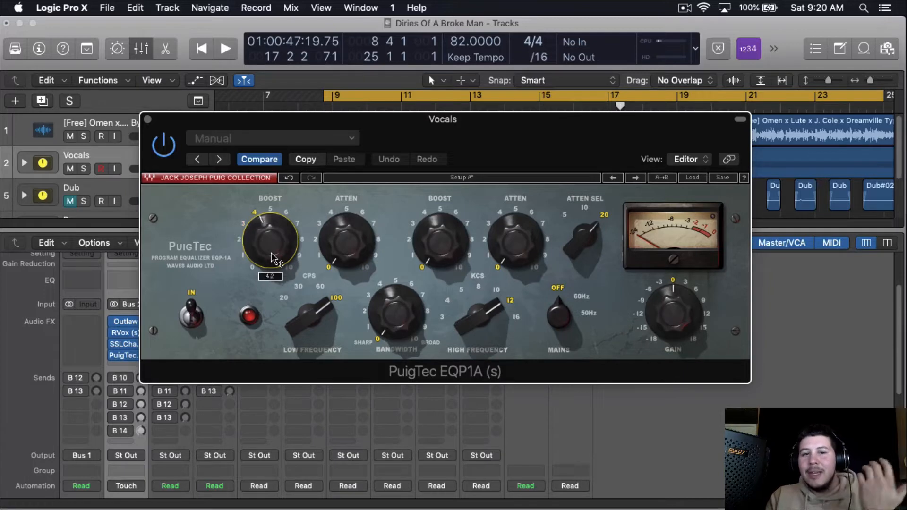
{"action": "scroll", "coordinate": [272, 257], "scroll_direction": "down", "scroll_amount": 5}
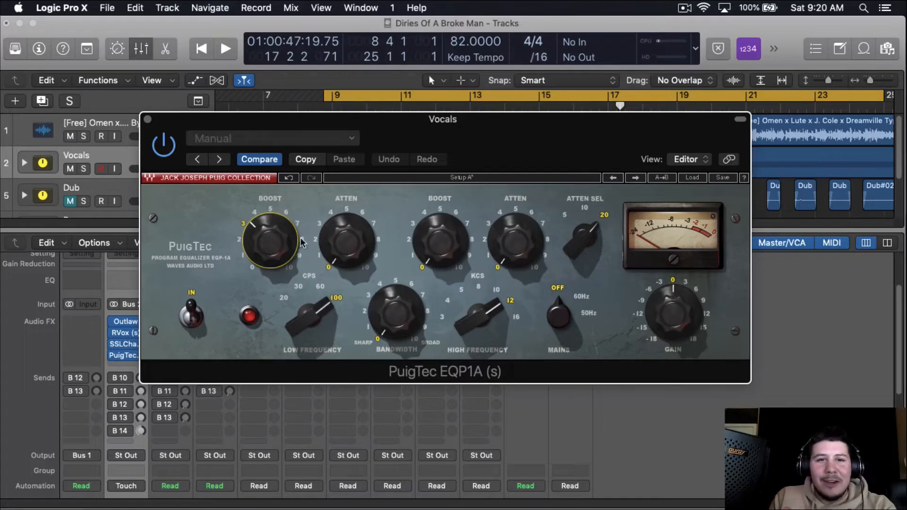
{"action": "left_click_drag", "start_coordinate": [458, 128], "coordinate": [453, 132]}
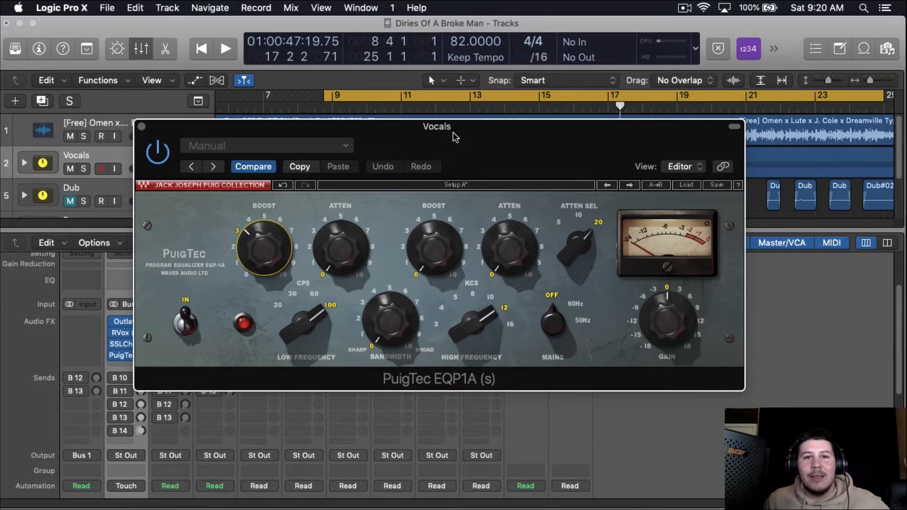
{"action": "left_click_drag", "start_coordinate": [475, 139], "coordinate": [489, 150]}
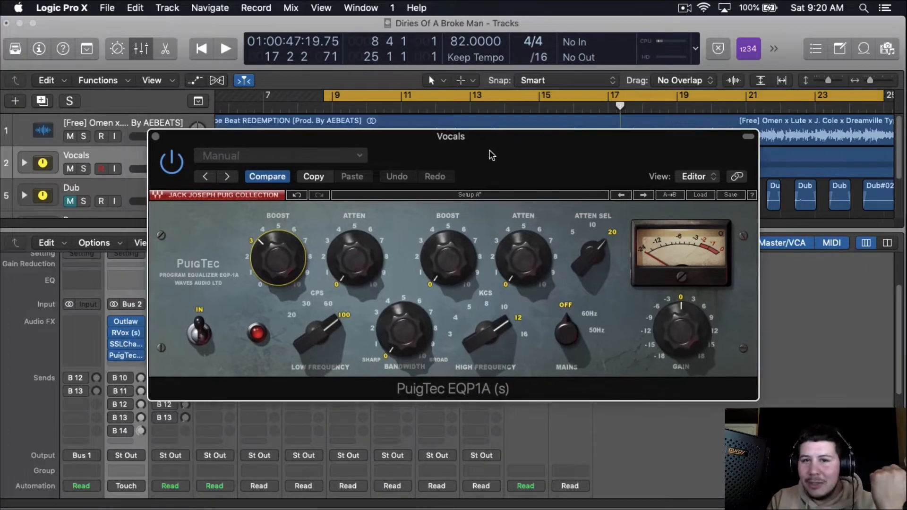
{"action": "key", "text": "space"}
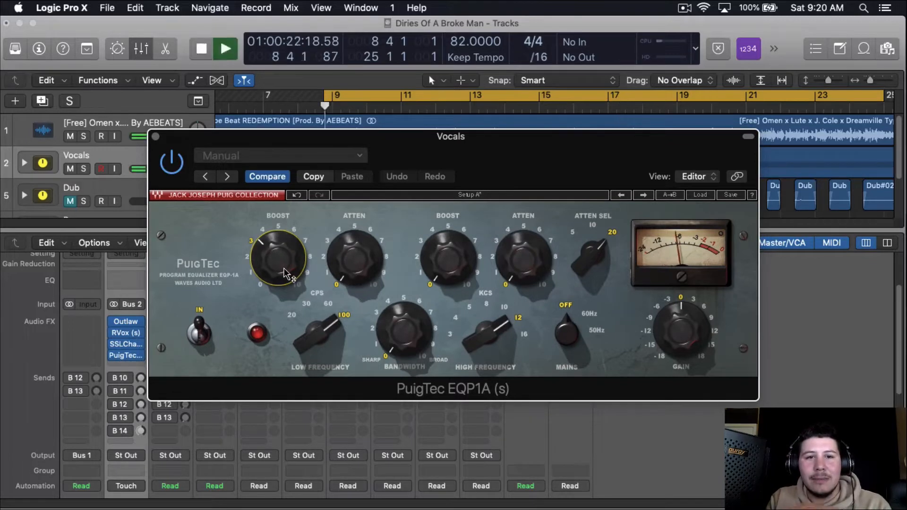
{"action": "left_click_drag", "start_coordinate": [285, 274], "coordinate": [282, 267]}
{"action": "scroll", "coordinate": [282, 267], "scroll_direction": "down", "scroll_amount": 6}
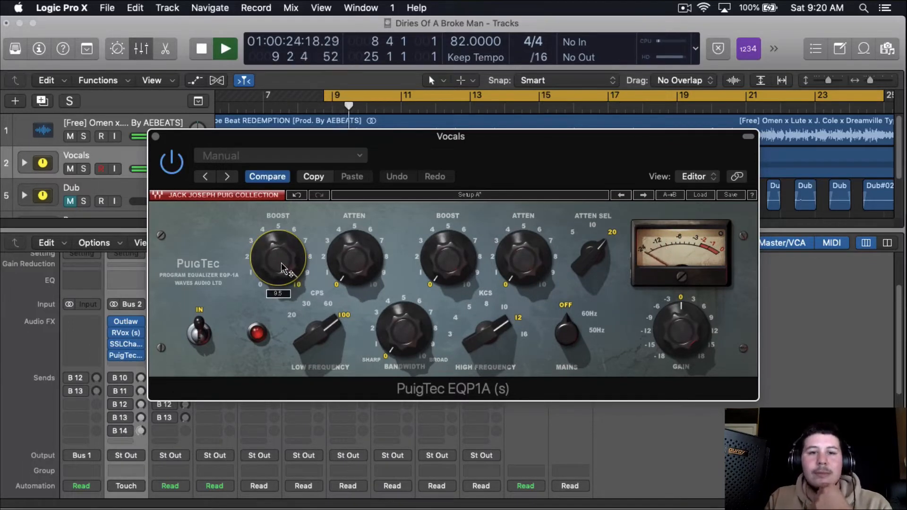
{"action": "scroll", "coordinate": [283, 269], "scroll_direction": "down", "scroll_amount": 2}
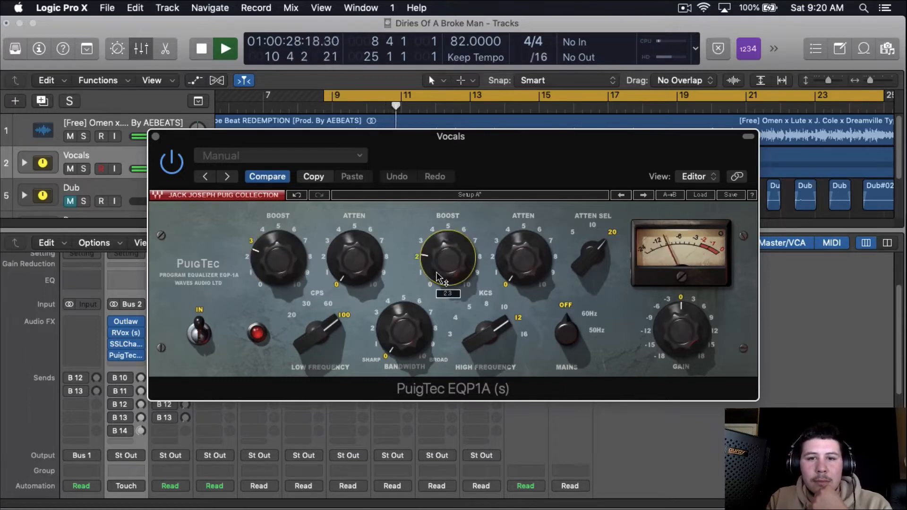
- Set the PuigTec EQP1A's high-frequency boost to about 6.1 and its high-frequency attenuation to about 1.5 during playback
{"action": "scroll", "coordinate": [439, 280], "scroll_direction": "up", "scroll_amount": 10}
{"action": "scroll", "coordinate": [439, 279], "scroll_direction": "down", "scroll_amount": 5}
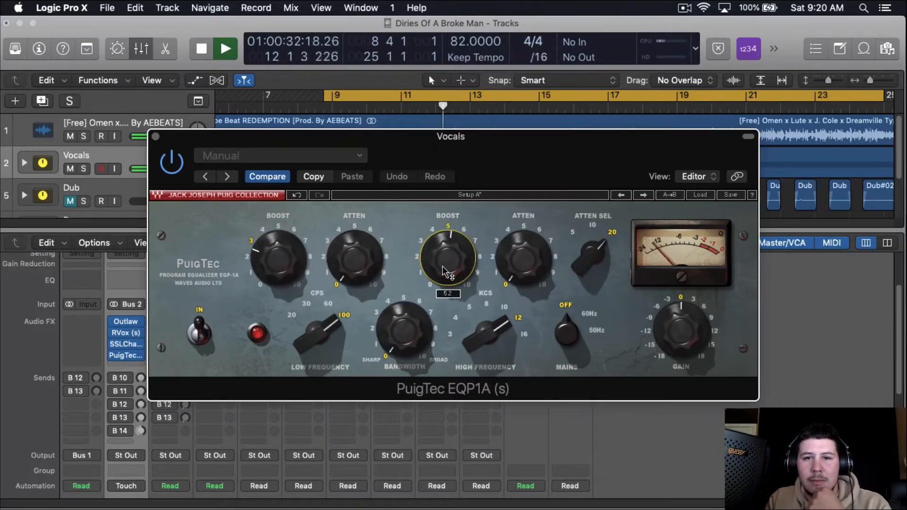
{"action": "scroll", "coordinate": [524, 271], "scroll_direction": "up", "scroll_amount": 2}
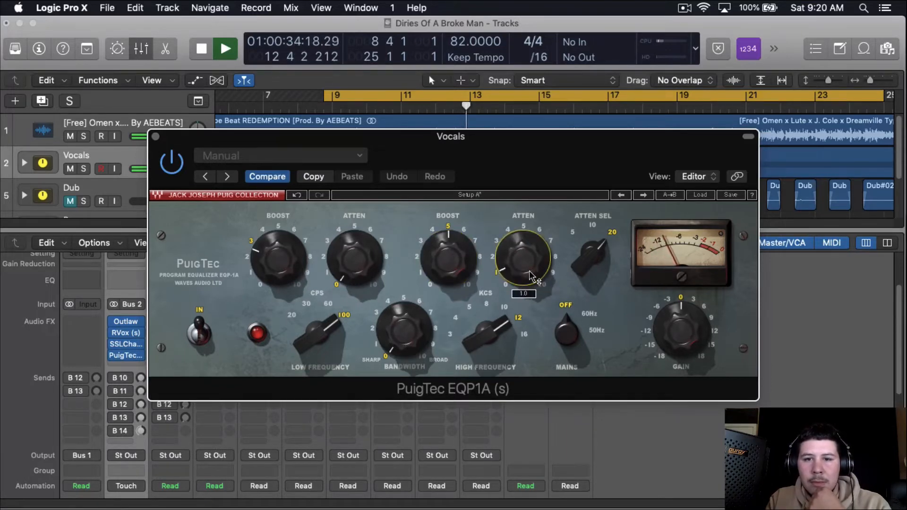
{"action": "scroll", "coordinate": [529, 273], "scroll_direction": "up", "scroll_amount": 2}
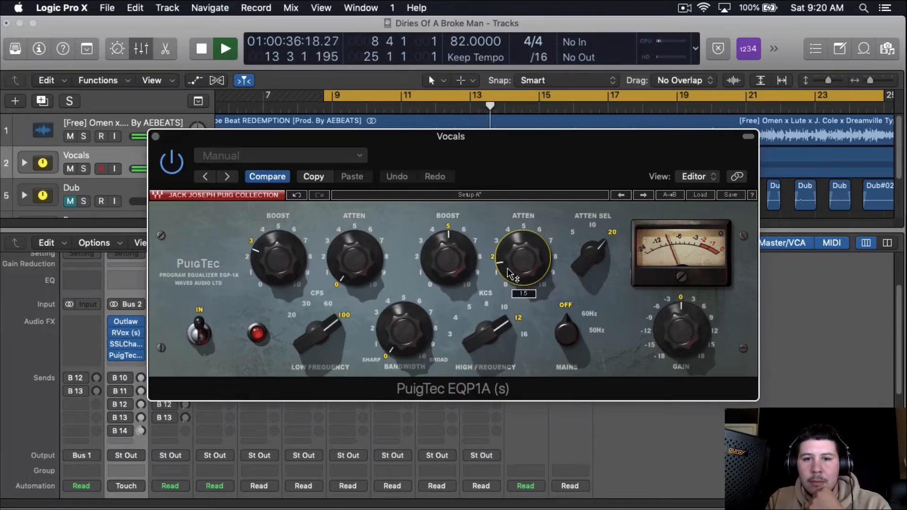
{"action": "scroll", "coordinate": [442, 269], "scroll_direction": "up", "scroll_amount": 1}
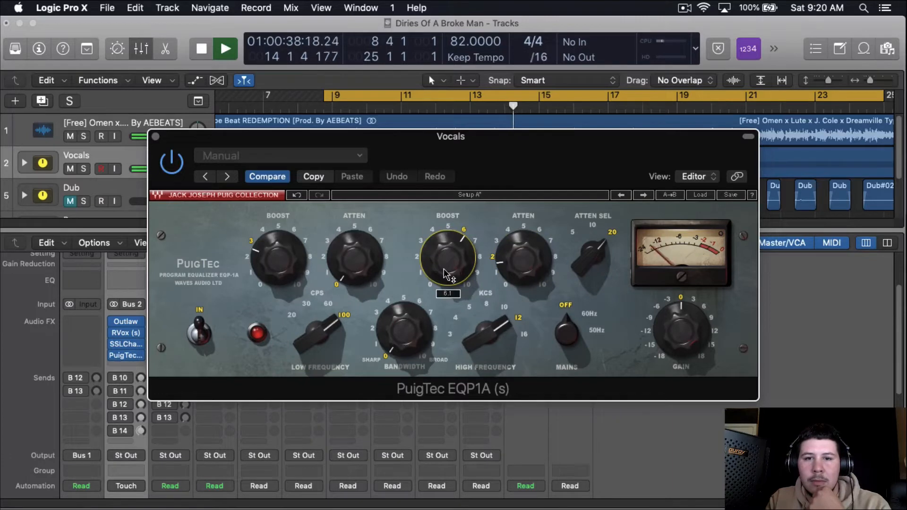
- Compare the vocals with the PuigTec EQP1A bypassed and enabled, stop playback, and close the plug-in window
{"action": "left_click", "coordinate": [166, 162]}
{"action": "left_click", "coordinate": [166, 162]}
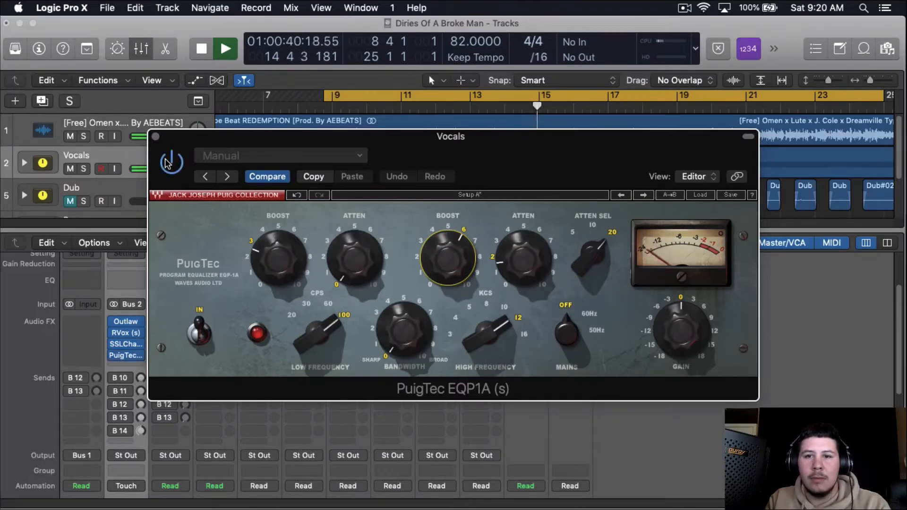
{"action": "key", "text": "space"}
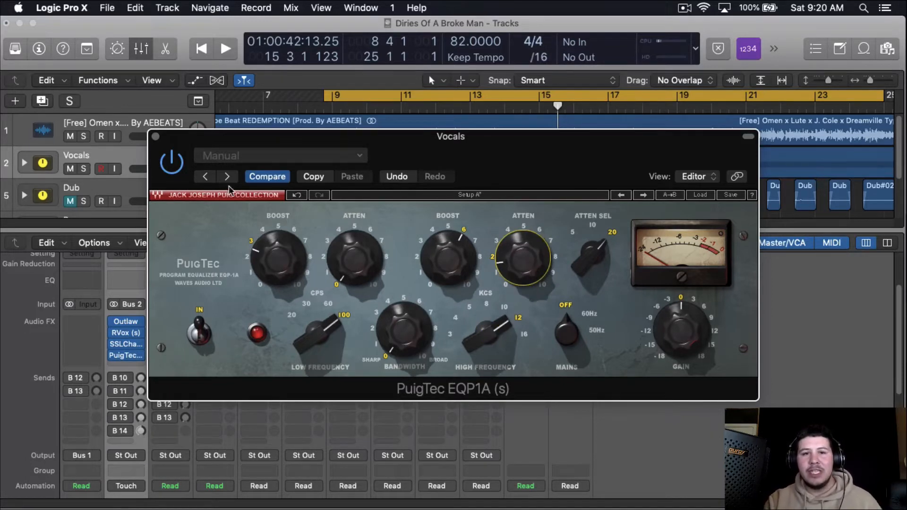
{"action": "left_click", "coordinate": [156, 137]}
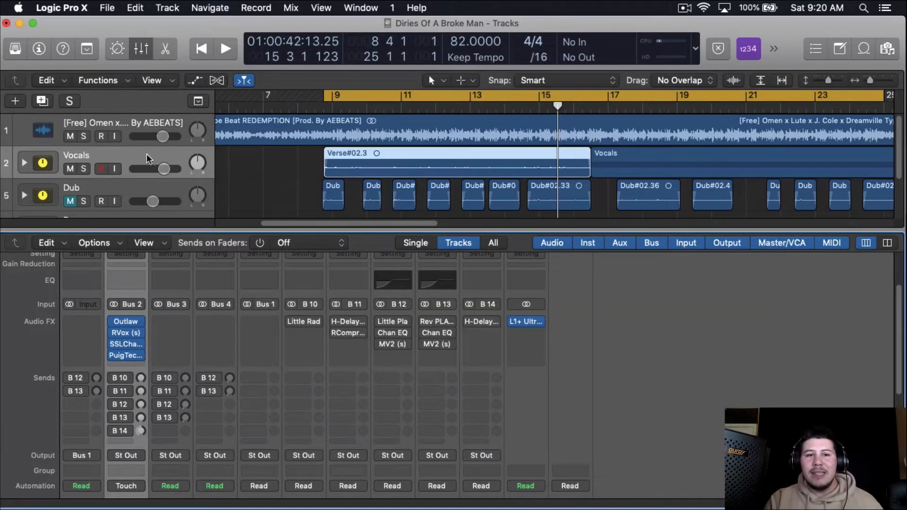
- Insert the Waves F6-RTA (s) stereo plug-in after the PuigTec on the Vocals channel and enable its high-pass band
{"action": "left_click", "coordinate": [120, 365]}
{"action": "mouse_move", "coordinate": [164, 484]}
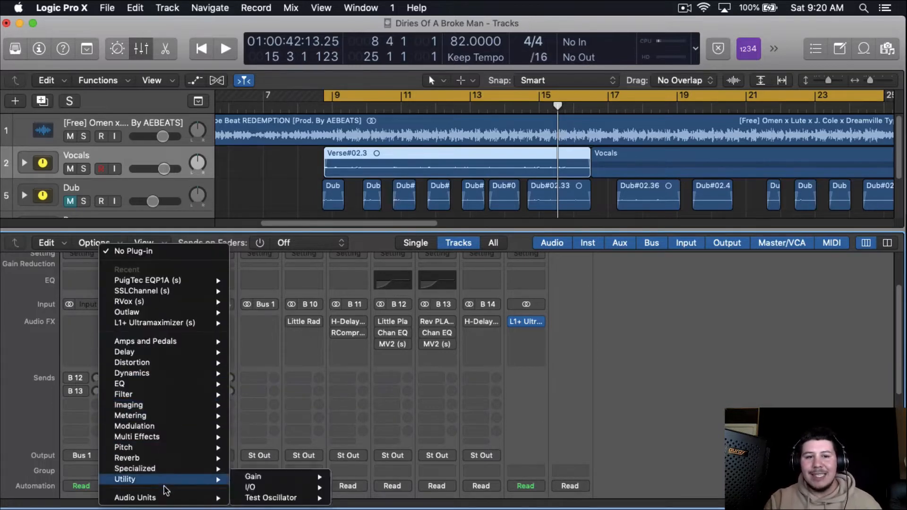
{"action": "mouse_move", "coordinate": [137, 497]}
{"action": "mouse_move", "coordinate": [265, 497]}
{"action": "scroll", "coordinate": [482, 425], "scroll_direction": "down", "scroll_amount": 5}
{"action": "mouse_move", "coordinate": [472, 346]}
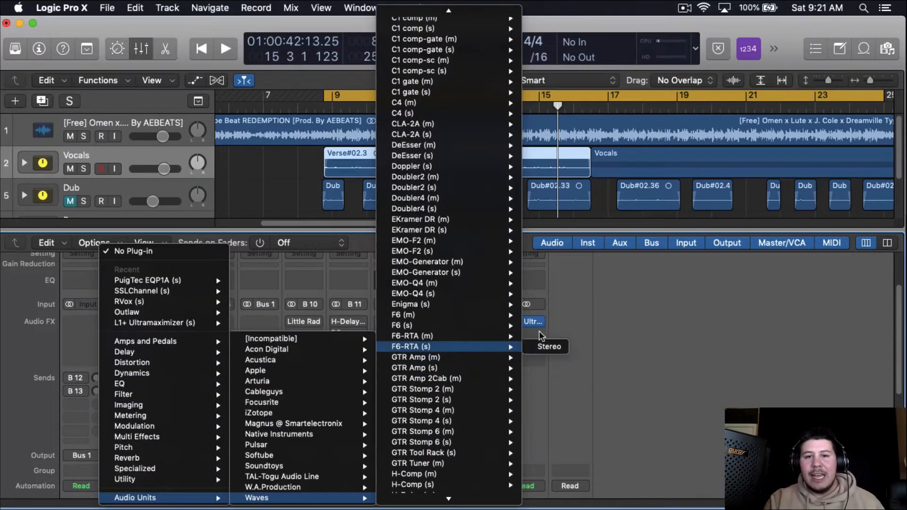
{"action": "left_click", "coordinate": [548, 346]}
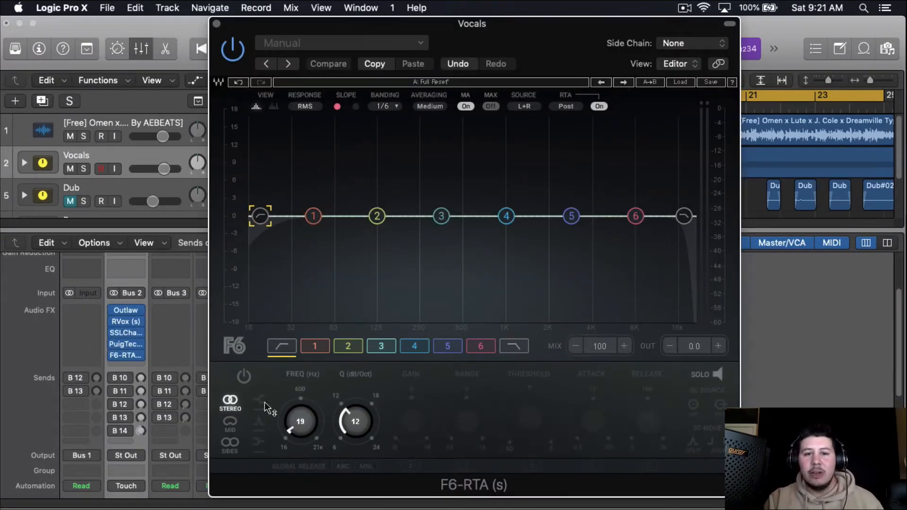
{"action": "left_click", "coordinate": [244, 376]}
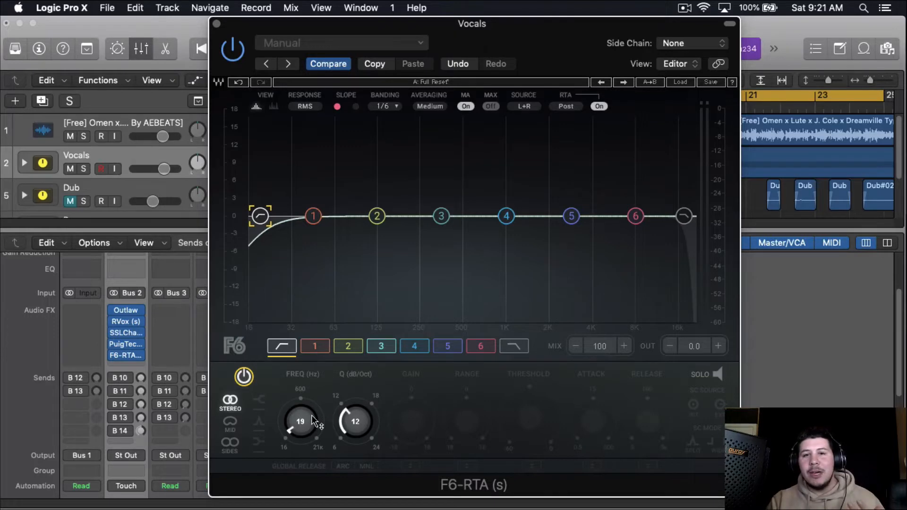
{"action": "left_click_drag", "start_coordinate": [441, 216], "coordinate": [436, 240]}
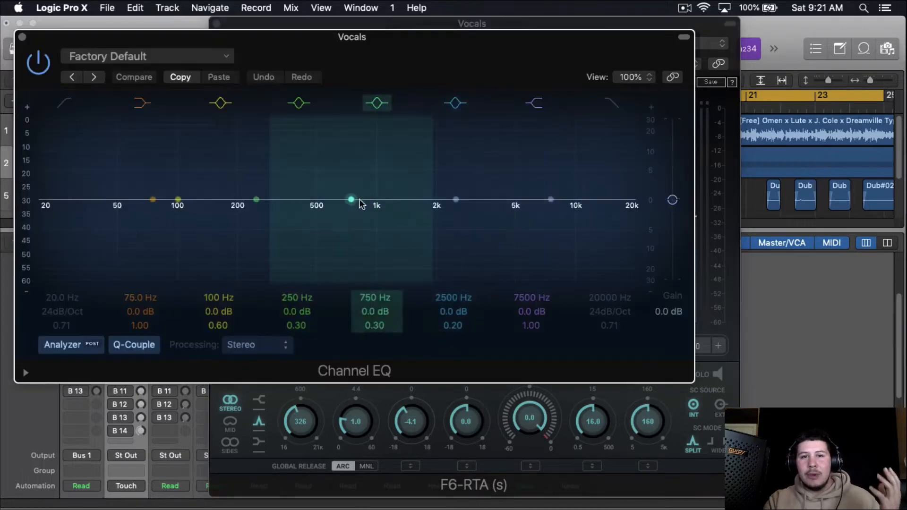
{"action": "left_click_drag", "start_coordinate": [355, 201], "coordinate": [360, 272]}
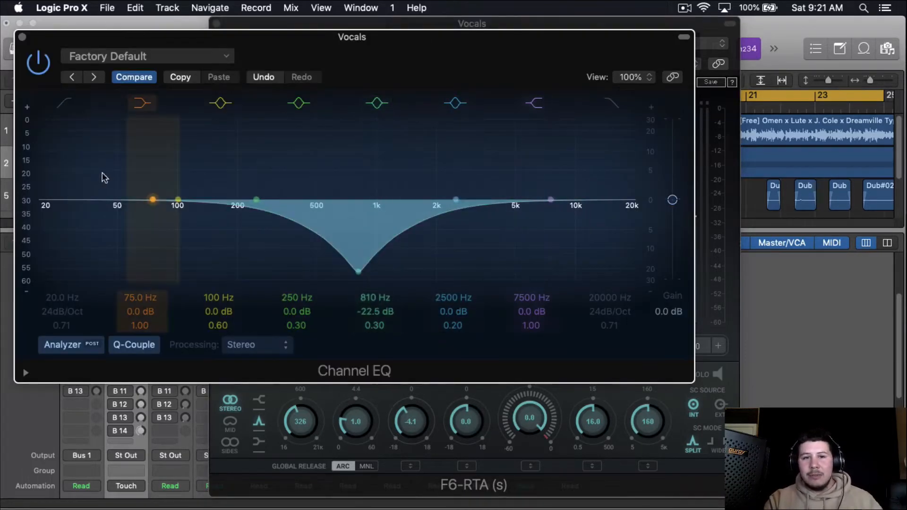
{"action": "left_click", "coordinate": [22, 37]}
{"action": "left_click", "coordinate": [137, 355]}
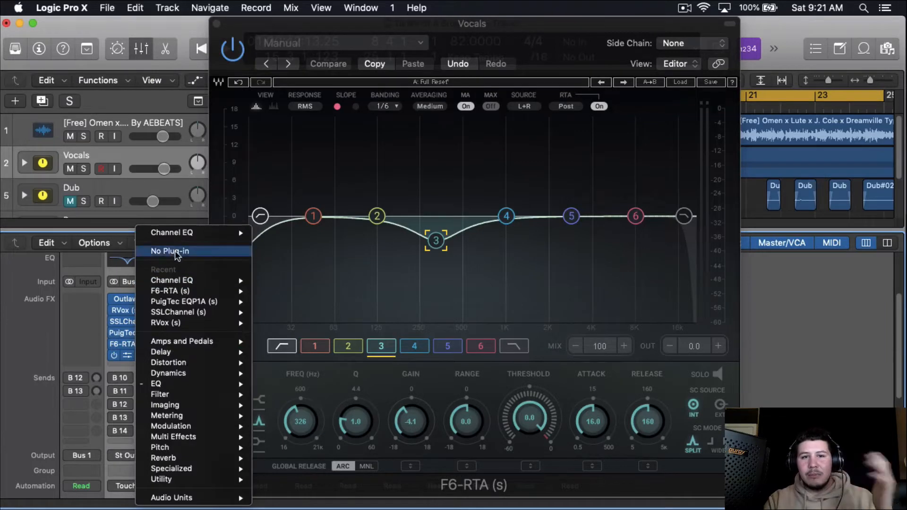
{"action": "left_click", "coordinate": [166, 252]}
{"action": "left_click_drag", "start_coordinate": [443, 247], "coordinate": [437, 216]}
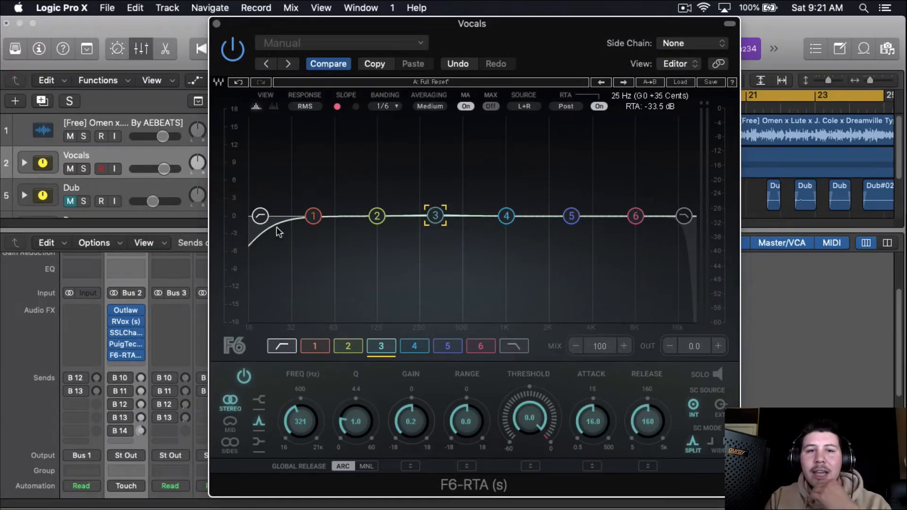
- Start playback and set the F6's high-pass filter frequency to 130 Hz
{"action": "left_click", "coordinate": [261, 218]}
{"action": "left_click_drag", "start_coordinate": [520, 47], "coordinate": [470, 47]}
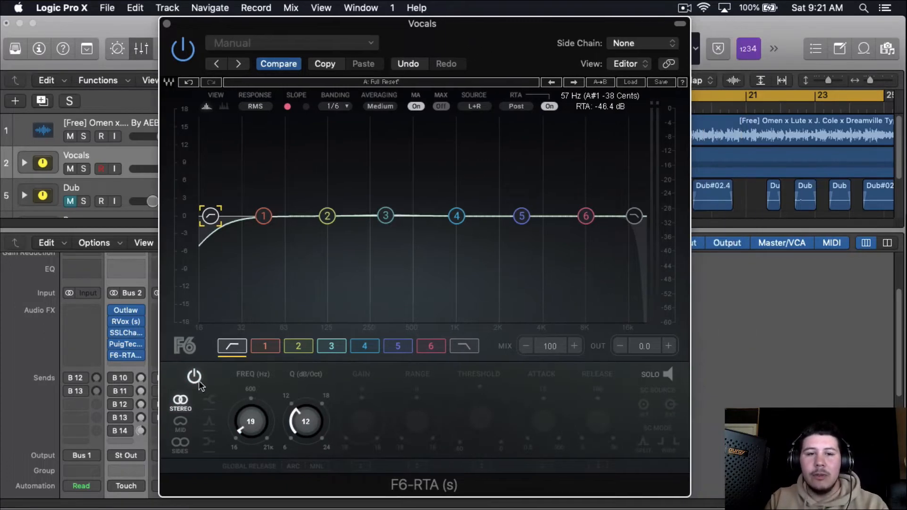
{"action": "key", "text": "space"}
{"action": "scroll", "coordinate": [254, 409], "scroll_direction": "up", "scroll_amount": 10}
{"action": "left_click_drag", "start_coordinate": [252, 407], "coordinate": [249, 426]}
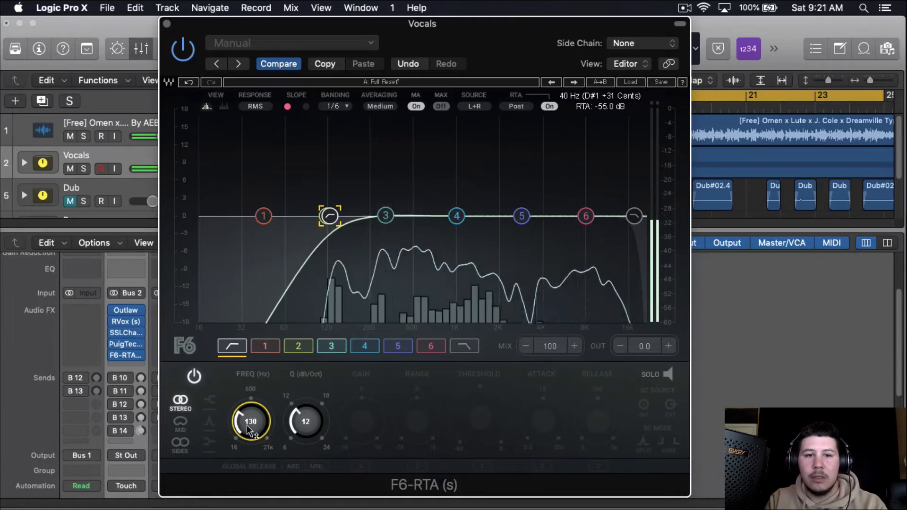
- Boost F6 band 3 to about 10.6 dB with a Q of 1.9 and sweep its frequency to about 380 Hz
{"action": "left_click", "coordinate": [384, 216]}
{"action": "left_click_drag", "start_coordinate": [372, 439], "coordinate": [320, 421]}
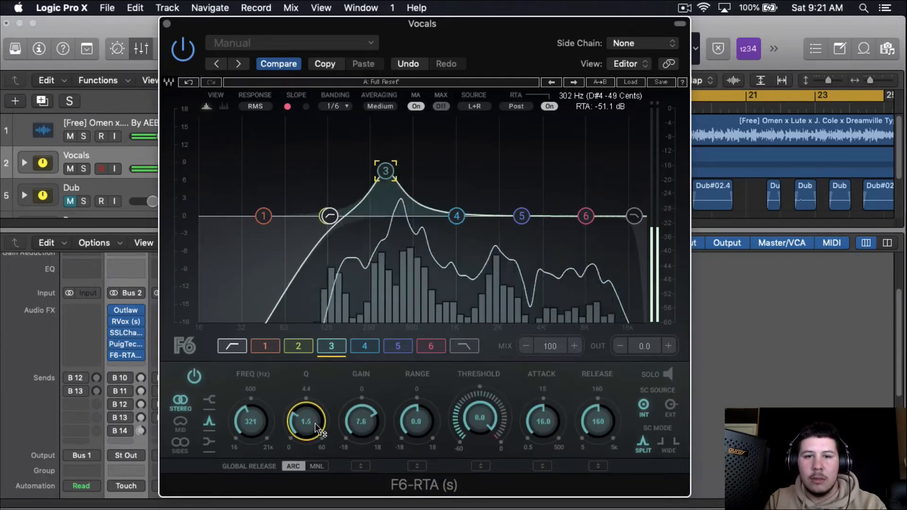
{"action": "mouse_move", "coordinate": [254, 423]}
{"action": "left_mouse_down"}
{"action": "mouse_move", "coordinate": [254, 413]}
{"action": "mouse_move", "coordinate": [259, 429]}
{"action": "left_mouse_up"}
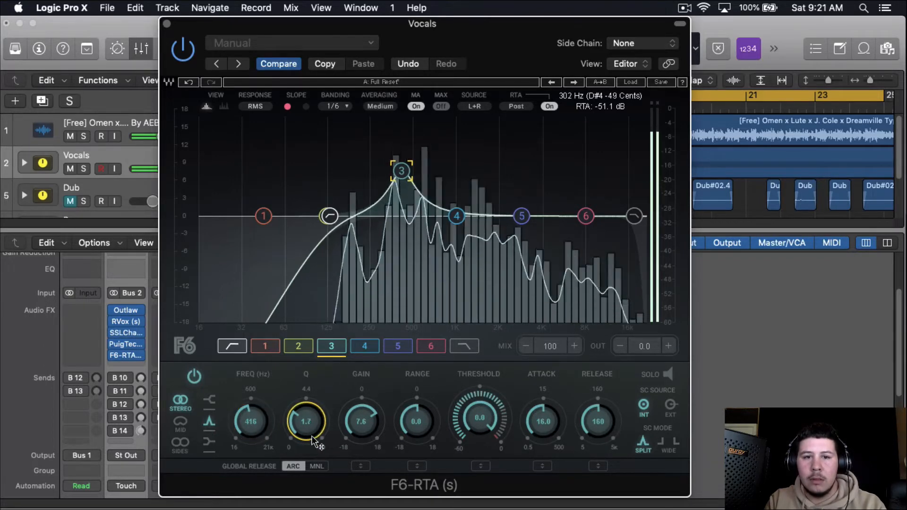
{"action": "left_click_drag", "start_coordinate": [348, 436], "coordinate": [311, 431]}
{"action": "left_click_drag", "start_coordinate": [258, 414], "coordinate": [259, 419]}
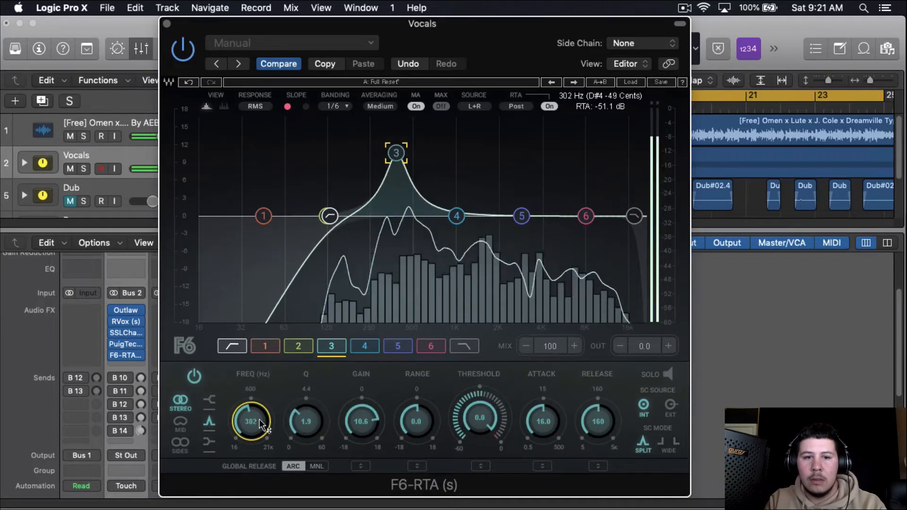
- Cut F6 band 3 to a gain of -1.5 dB and set its range to -1.5
{"action": "scroll", "coordinate": [367, 427], "scroll_direction": "down", "scroll_amount": 10}
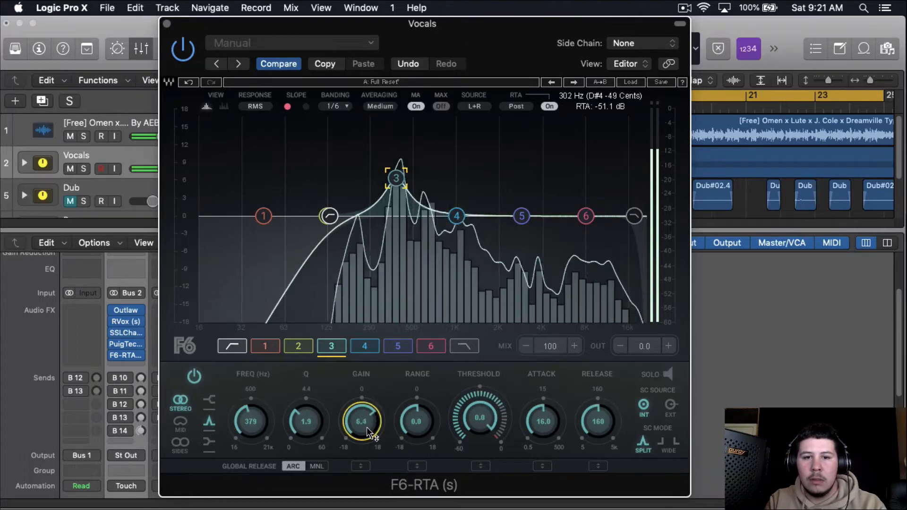
{"action": "scroll", "coordinate": [367, 428], "scroll_direction": "down", "scroll_amount": 1}
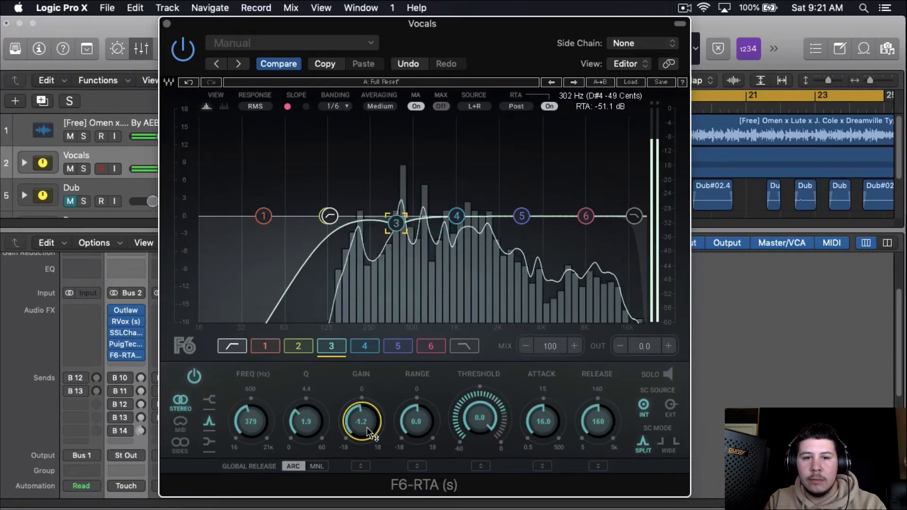
{"action": "scroll", "coordinate": [402, 423], "scroll_direction": "down", "scroll_amount": 3}
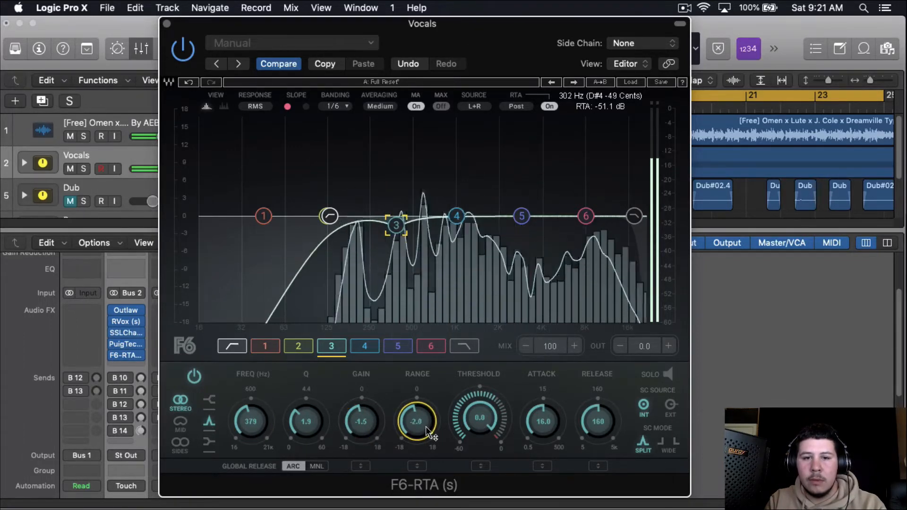
{"action": "scroll", "coordinate": [405, 428], "scroll_direction": "up", "scroll_amount": 1}
- Set F6 band 3's threshold to -10.6, its attack to about 2.6 and its release to about 21
{"action": "scroll", "coordinate": [472, 427], "scroll_direction": "down", "scroll_amount": 5}
{"action": "scroll", "coordinate": [540, 424], "scroll_direction": "down", "scroll_amount": 4}
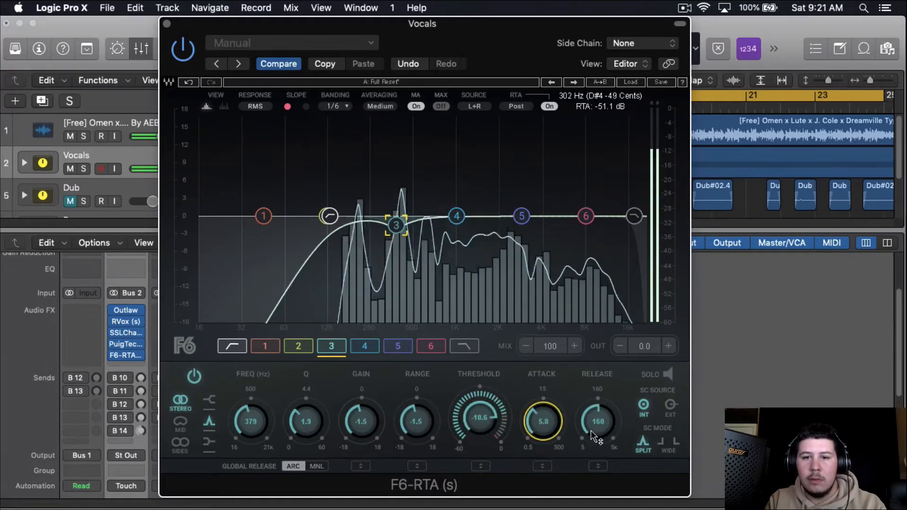
{"action": "scroll", "coordinate": [595, 425], "scroll_direction": "down", "scroll_amount": 5}
{"action": "scroll", "coordinate": [541, 425], "scroll_direction": "down", "scroll_amount": 2}
- Boost F6 band 6 at 8000 Hz to 6.6 dB, with a range of 1.9 and a Q of 1.3
{"action": "left_click", "coordinate": [431, 346]}
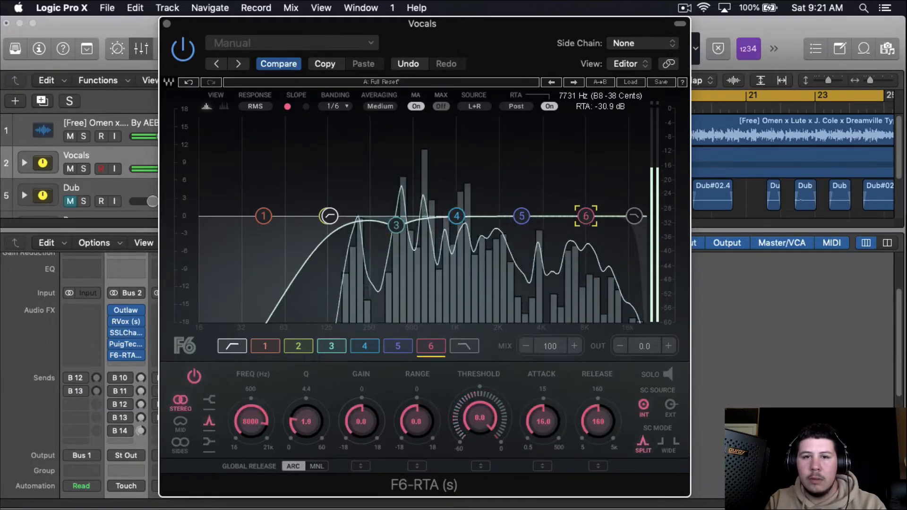
{"action": "scroll", "coordinate": [415, 421], "scroll_direction": "down", "scroll_amount": 4}
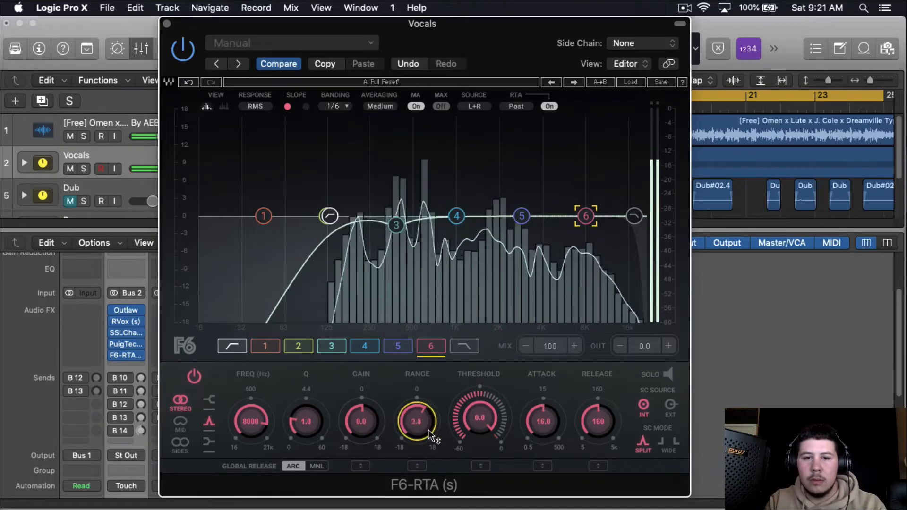
{"action": "scroll", "coordinate": [361, 420], "scroll_direction": "up", "scroll_amount": 6}
{"action": "scroll", "coordinate": [308, 428], "scroll_direction": "up", "scroll_amount": 2}
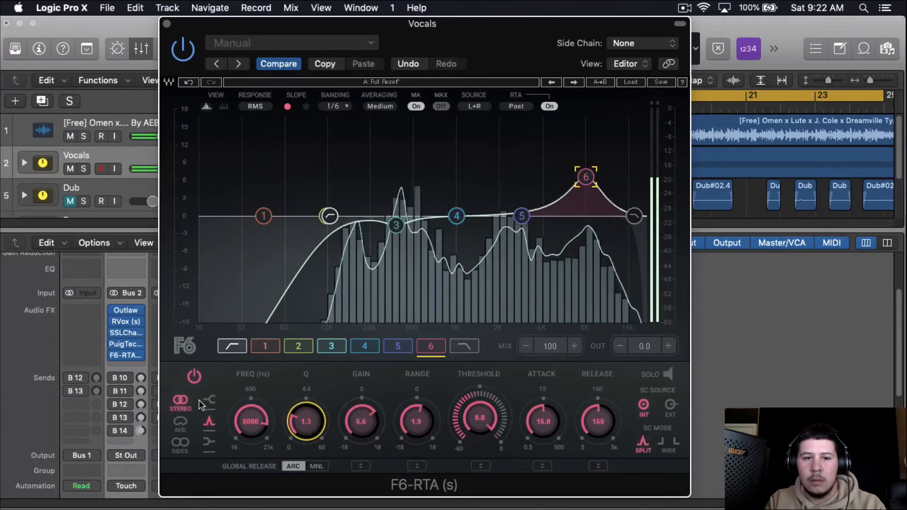
- Change F6 band 6 to a high shelf at 6776 Hz with a Q of 0.9
{"action": "left_click", "coordinate": [206, 400]}
{"action": "scroll", "coordinate": [253, 418], "scroll_direction": "down", "scroll_amount": 3}
{"action": "scroll", "coordinate": [305, 425], "scroll_direction": "down", "scroll_amount": 4}
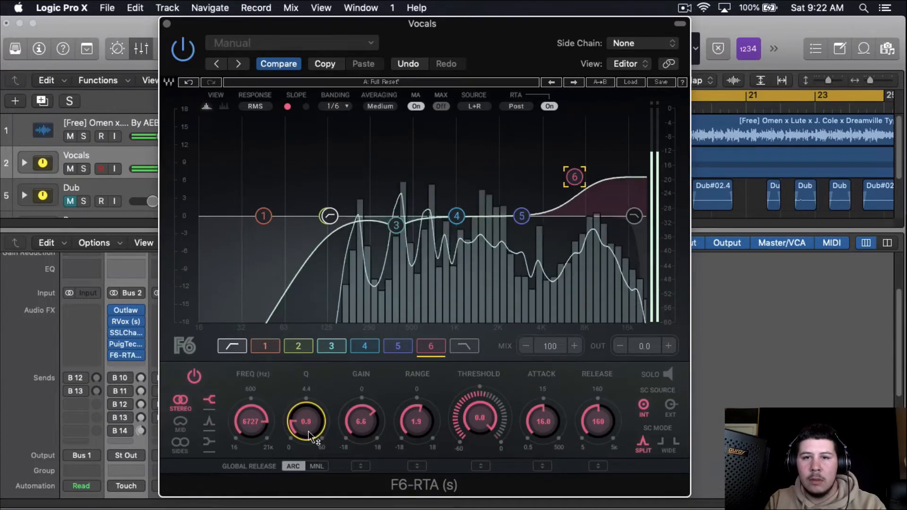
{"action": "scroll", "coordinate": [266, 433], "scroll_direction": "down", "scroll_amount": 1}
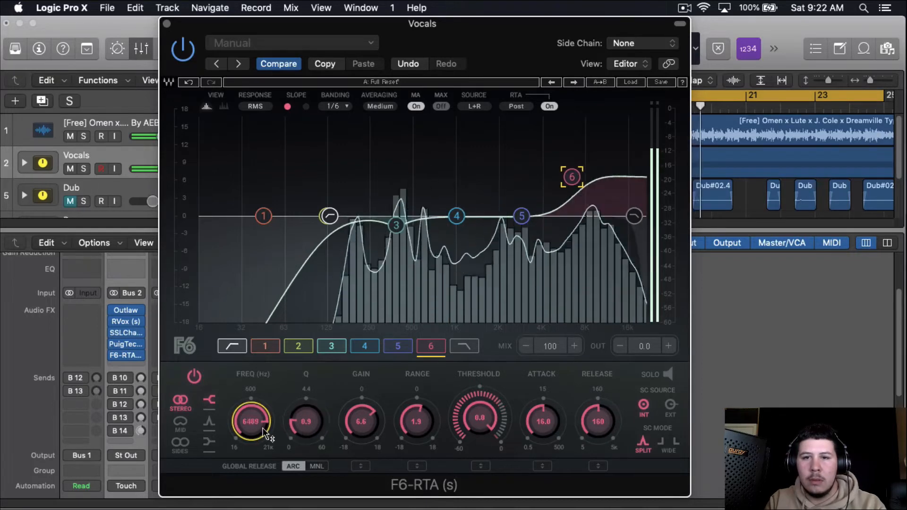
{"action": "scroll", "coordinate": [266, 433], "scroll_direction": "up", "scroll_amount": 2}
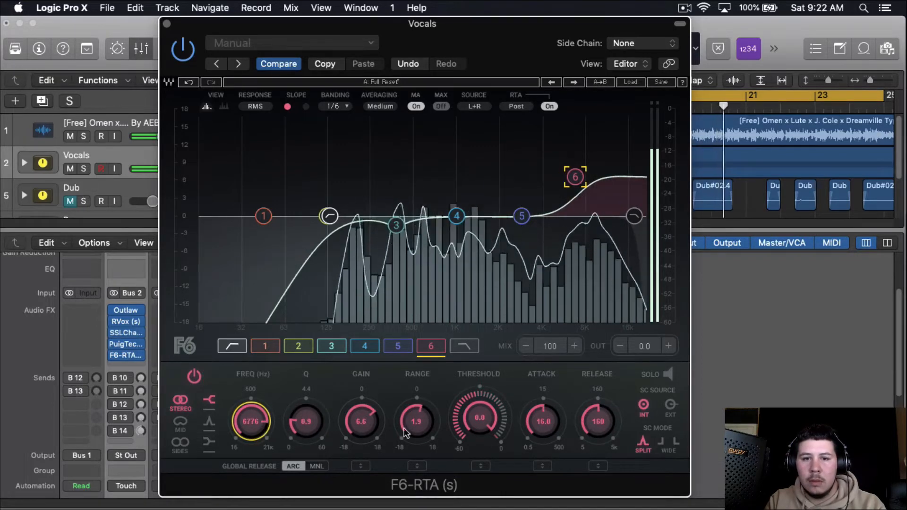
- Lower the F6 band 6 shelf's gain to about 1.4 dB while the vocals play
{"action": "scroll", "coordinate": [360, 431], "scroll_direction": "down", "scroll_amount": 8}
{"action": "scroll", "coordinate": [360, 432], "scroll_direction": "down", "scroll_amount": 2}
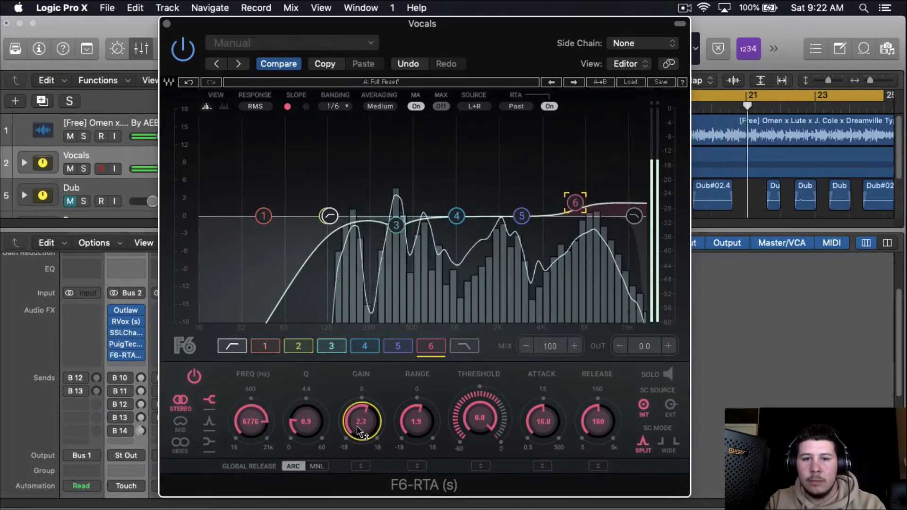
{"action": "scroll", "coordinate": [361, 430], "scroll_direction": "down", "scroll_amount": 1}
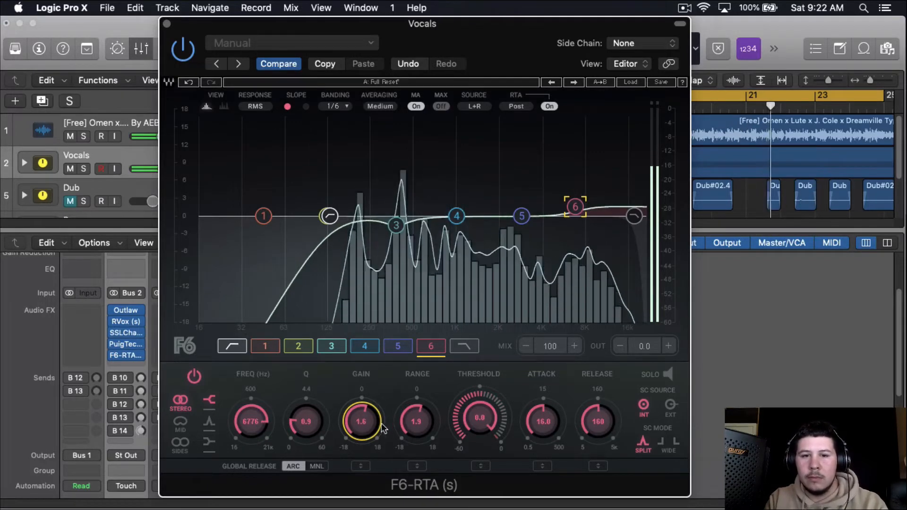
{"action": "scroll", "coordinate": [425, 430], "scroll_direction": "down", "scroll_amount": 1}
- Set F6 band 6's range to 1.4, threshold to -19.1, attack to 3.2 and release to 11, and stop playback
{"action": "scroll", "coordinate": [479, 421], "scroll_direction": "down", "scroll_amount": 10}
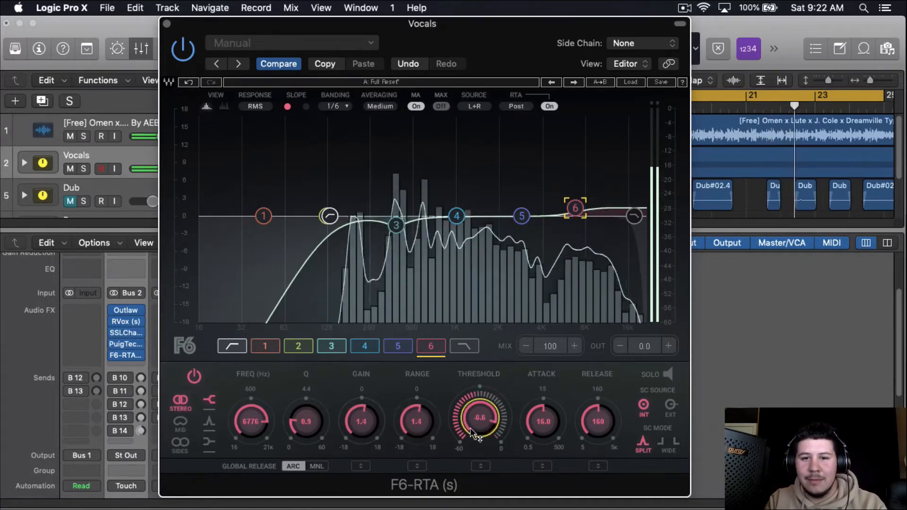
{"action": "scroll", "coordinate": [543, 421], "scroll_direction": "down", "scroll_amount": 5}
{"action": "scroll", "coordinate": [590, 425], "scroll_direction": "down", "scroll_amount": 8}
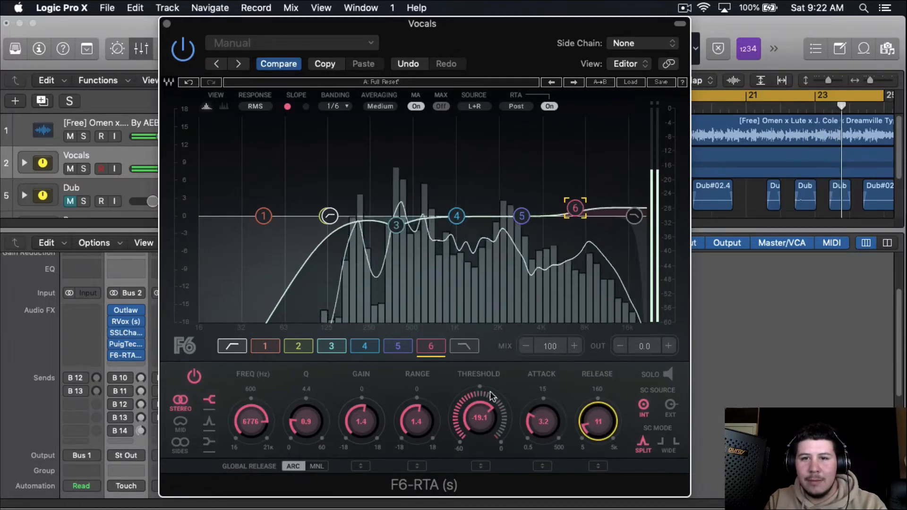
{"action": "key", "text": "space"}
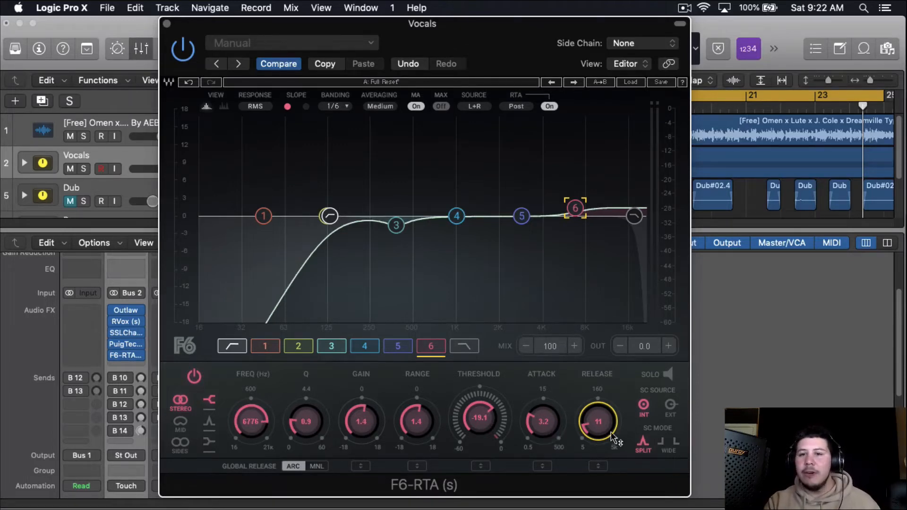
- Review the F6's band 3 and high-pass settings, and close the plug-in window
{"action": "left_click", "coordinate": [396, 225]}
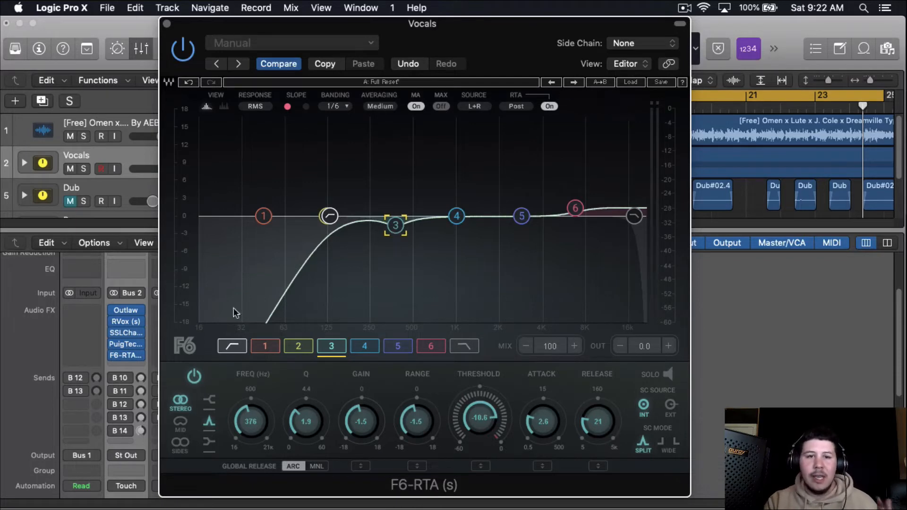
{"action": "left_click", "coordinate": [332, 217]}
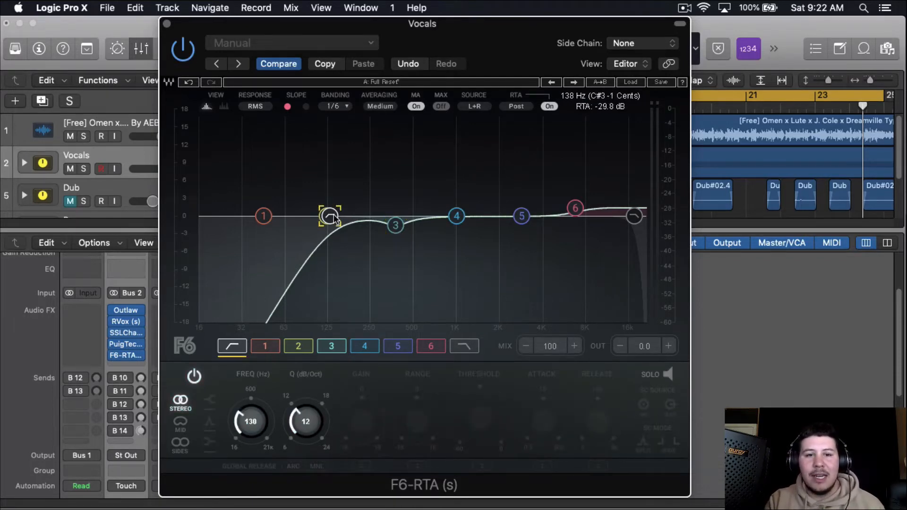
{"action": "left_click", "coordinate": [167, 24]}
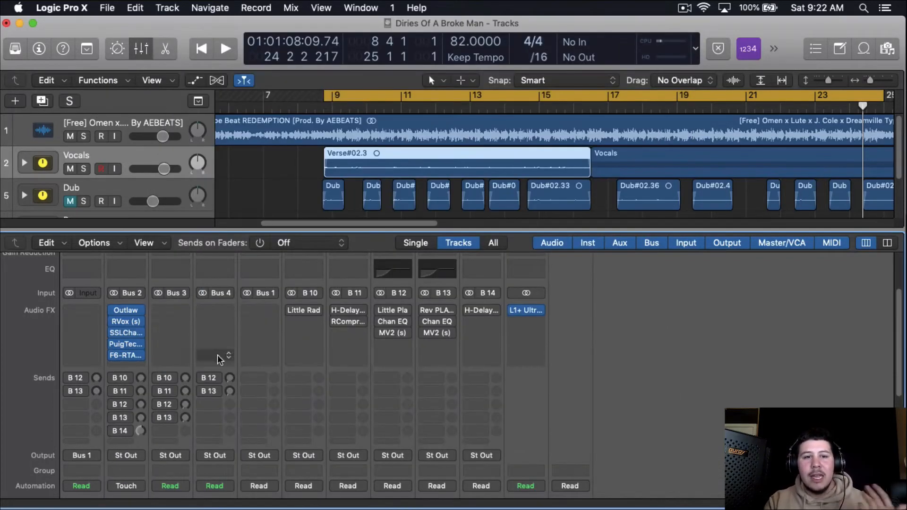
- Insert the Waves DeEsser (s) stereo plug-in after the F6-RTA on the Vocals channel and reposition its window
{"action": "left_click", "coordinate": [145, 366]}
{"action": "mouse_move", "coordinate": [158, 497]}
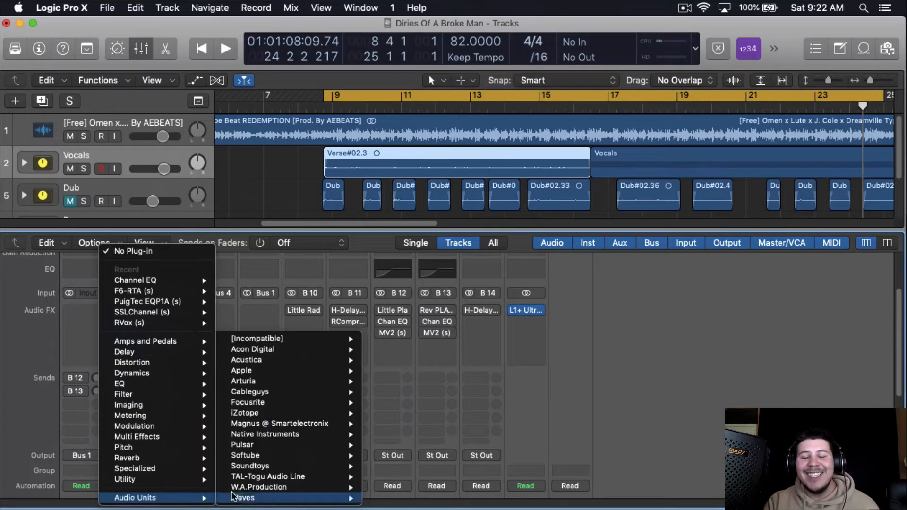
{"action": "mouse_move", "coordinate": [264, 497]}
{"action": "mouse_move", "coordinate": [453, 289]}
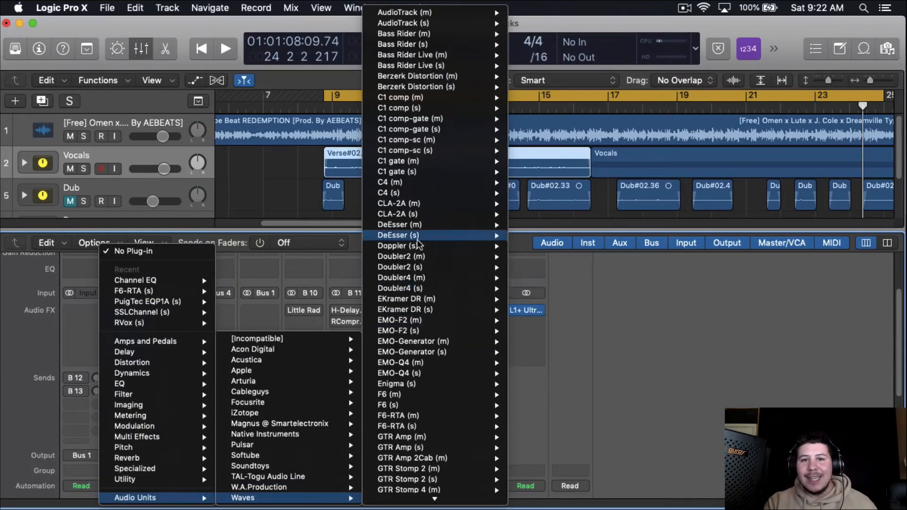
{"action": "mouse_move", "coordinate": [454, 235]}
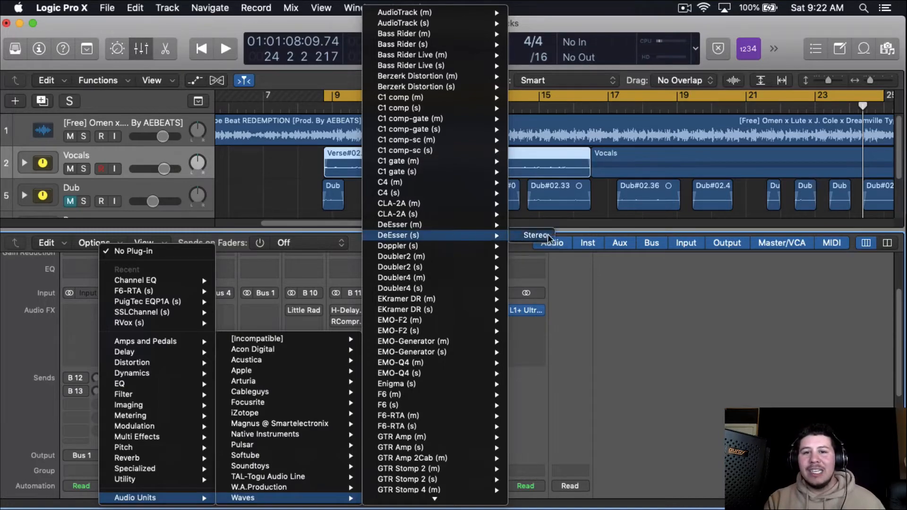
{"action": "left_click", "coordinate": [532, 237]}
{"action": "left_click_drag", "start_coordinate": [196, 29], "coordinate": [373, 32]}
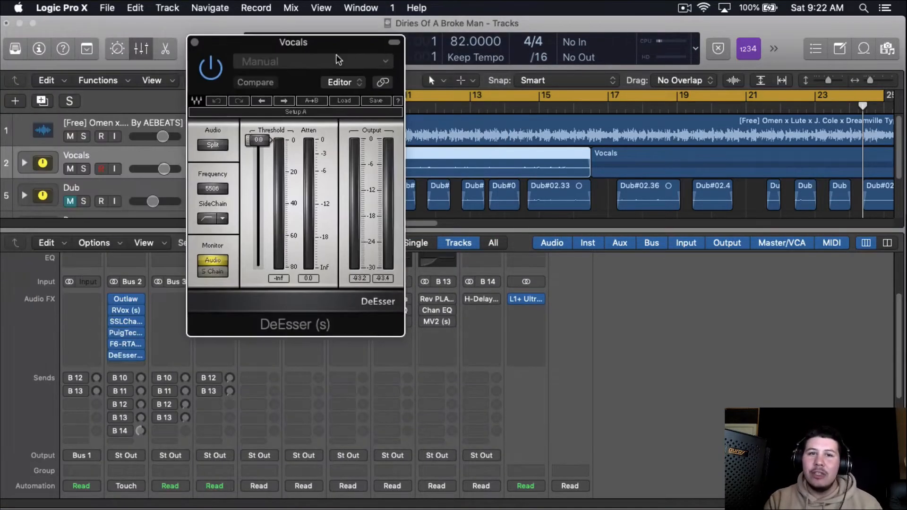
- Load the DeEsser's Male Shh factory preset, with the threshold set to -33.0
{"action": "left_click", "coordinate": [316, 59]}
{"action": "mouse_move", "coordinate": [355, 310]}
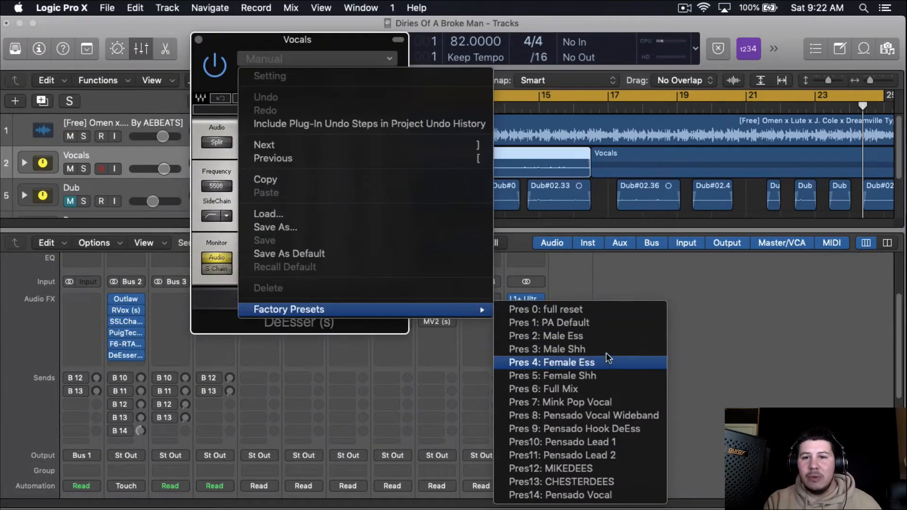
{"action": "left_click", "coordinate": [606, 353]}
{"action": "scroll", "coordinate": [267, 224], "scroll_direction": "down", "scroll_amount": 10}
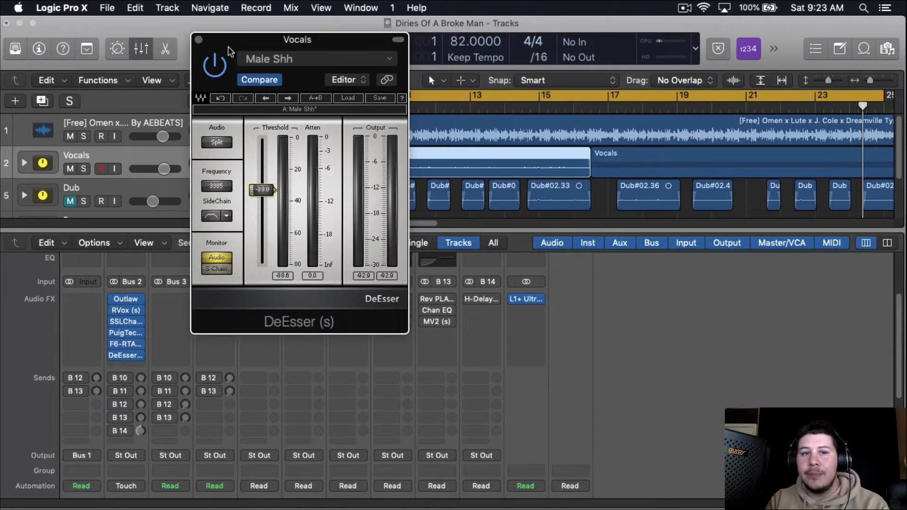
- Play the vocals through the DeEsser to check its attenuation, stop playback and close the plug-in window
{"action": "key", "text": "space"}
{"action": "left_click_drag", "start_coordinate": [230, 51], "coordinate": [262, 83]}
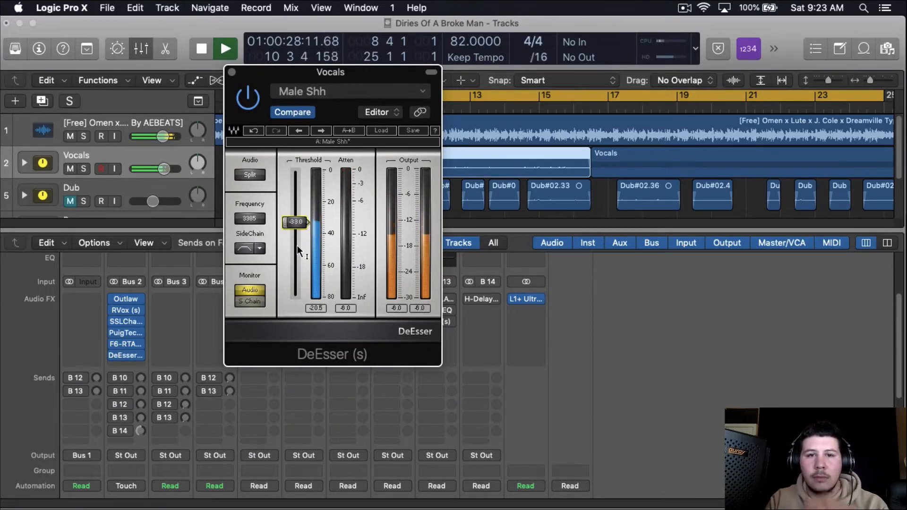
{"action": "key", "text": "space"}
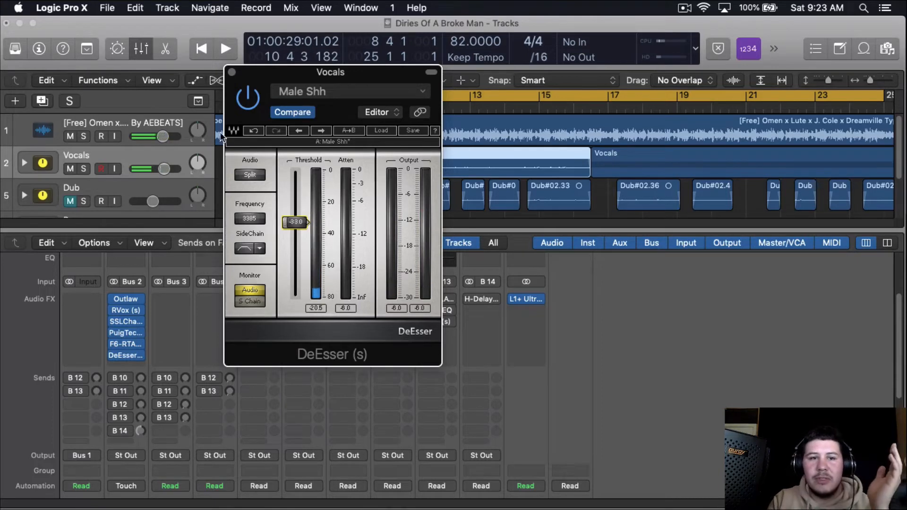
{"action": "left_click", "coordinate": [231, 71]}
- Insert the stereo Compressor after the DeEsser on the Vocals channel, turn its auto gain off and reposition the window
{"action": "left_click", "coordinate": [134, 364]}
{"action": "mouse_move", "coordinate": [132, 373]}
{"action": "mouse_move", "coordinate": [253, 384]}
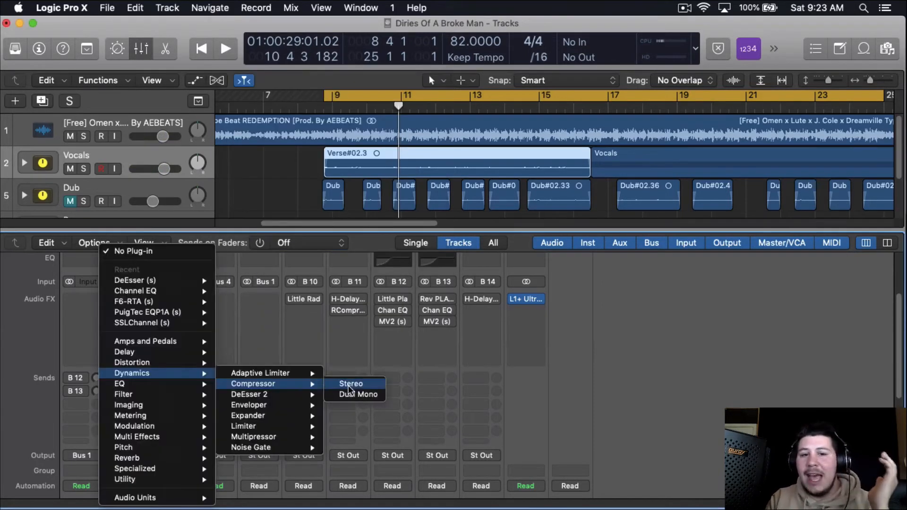
{"action": "left_click", "coordinate": [349, 384]}
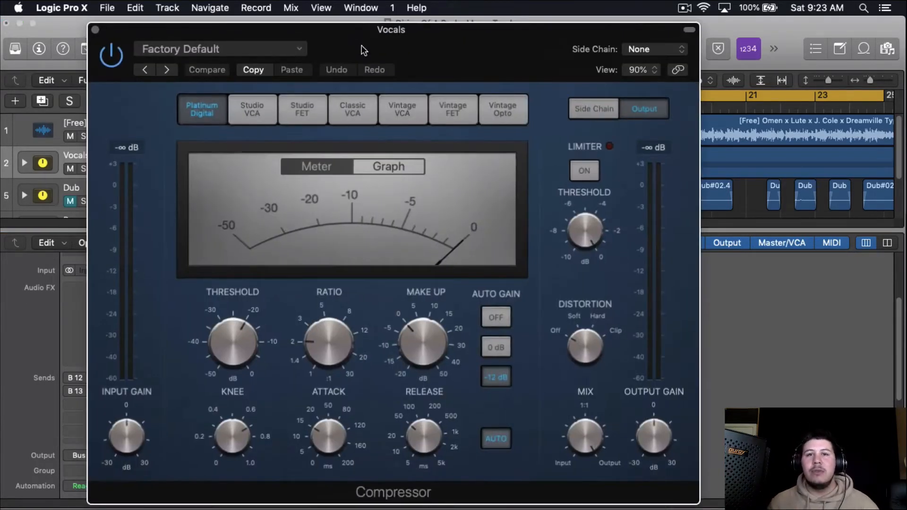
{"action": "left_click", "coordinate": [502, 316]}
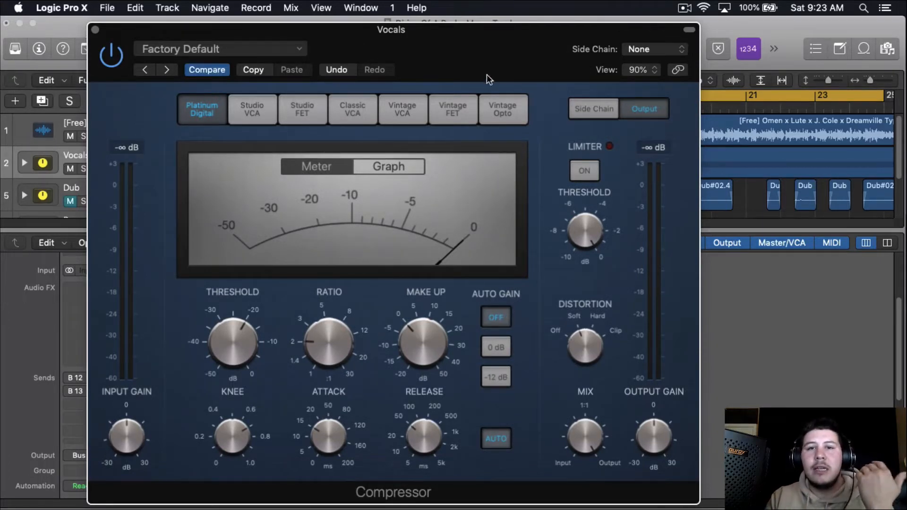
{"action": "left_click_drag", "start_coordinate": [496, 72], "coordinate": [512, 68]}
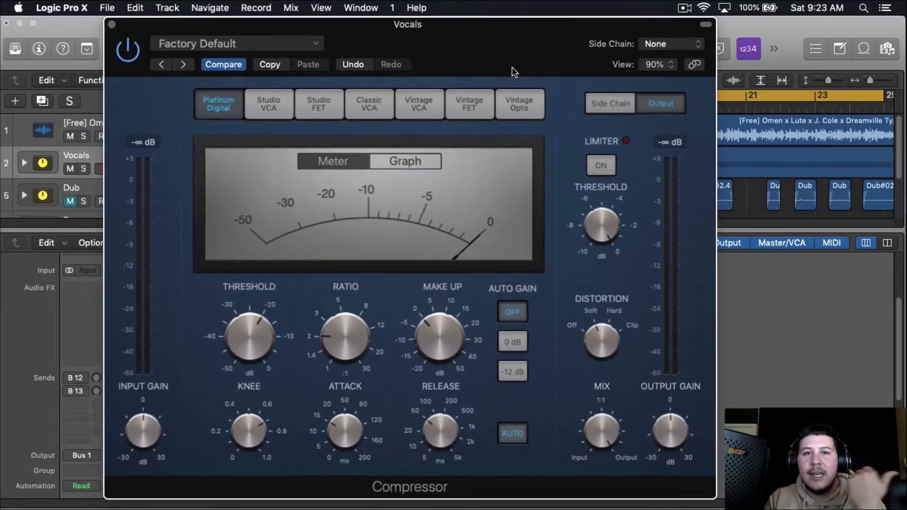
- Compare the Compressor's circuit models, including Platinum Digital, Studio VCA, Studio FET, Vintage FET and Vintage Opto
{"action": "left_click", "coordinate": [523, 110]}
{"action": "left_click", "coordinate": [476, 107]}
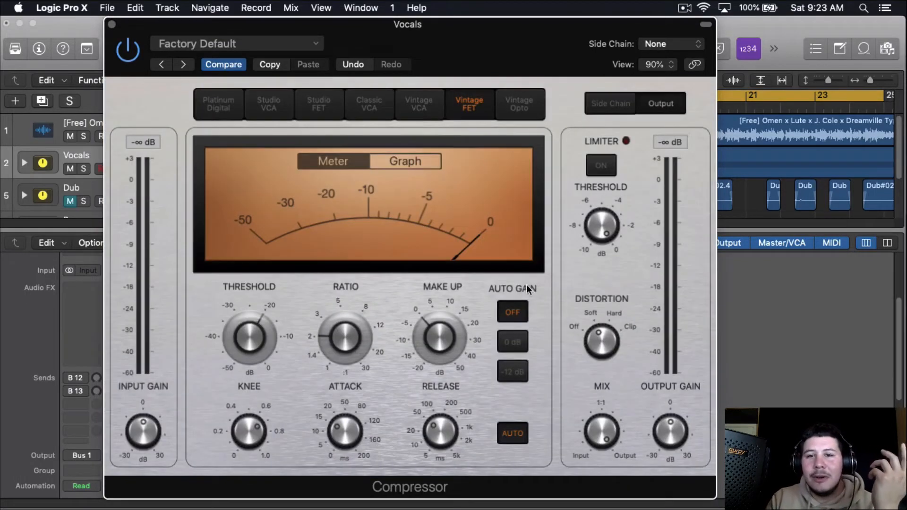
{"action": "left_click", "coordinate": [302, 109]}
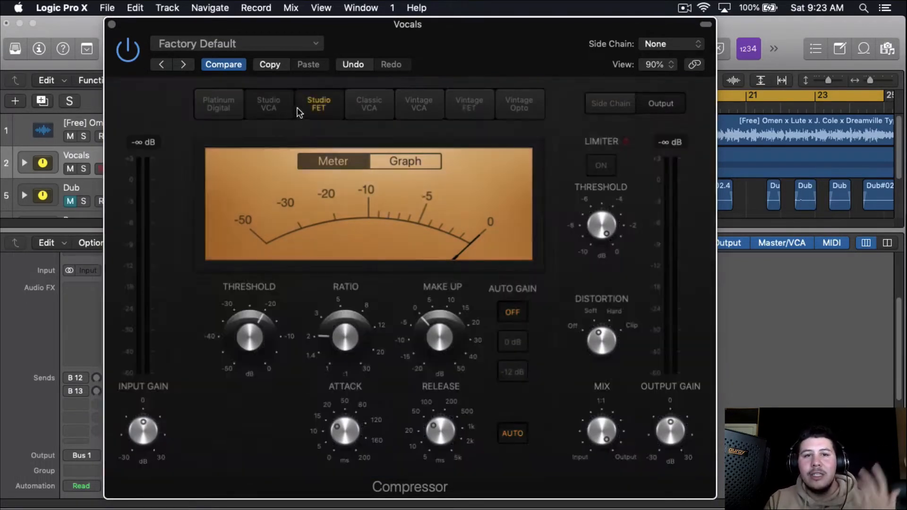
{"action": "left_click", "coordinate": [278, 109]}
{"action": "left_click", "coordinate": [312, 108]}
{"action": "left_click", "coordinate": [474, 118]}
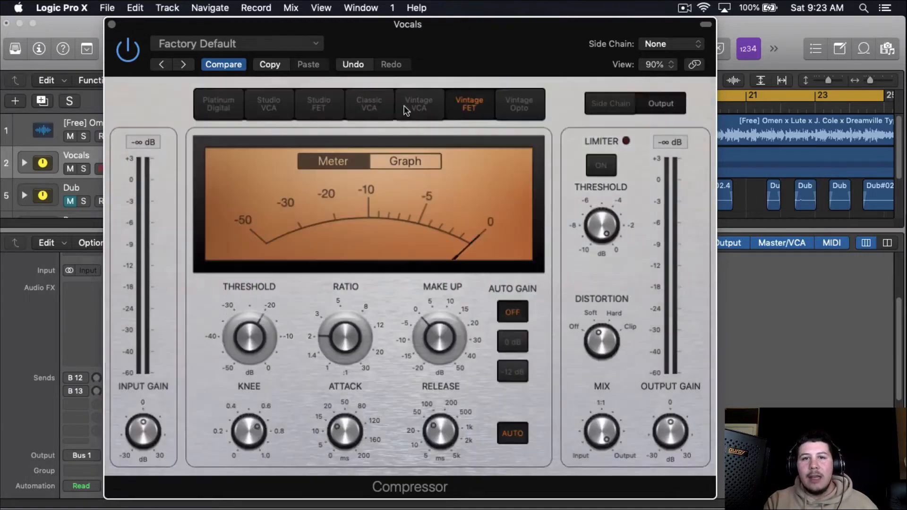
{"action": "left_click", "coordinate": [399, 112]}
{"action": "left_click", "coordinate": [232, 105]}
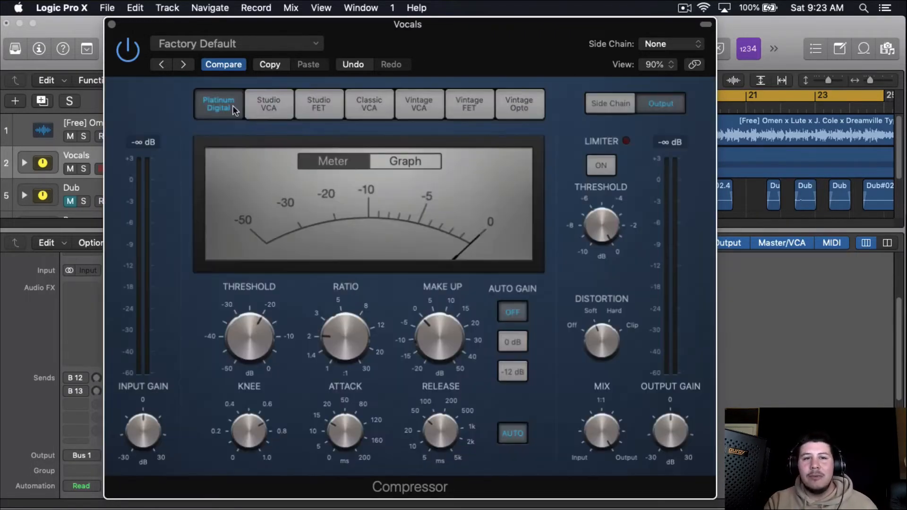
{"action": "left_click", "coordinate": [266, 98]}
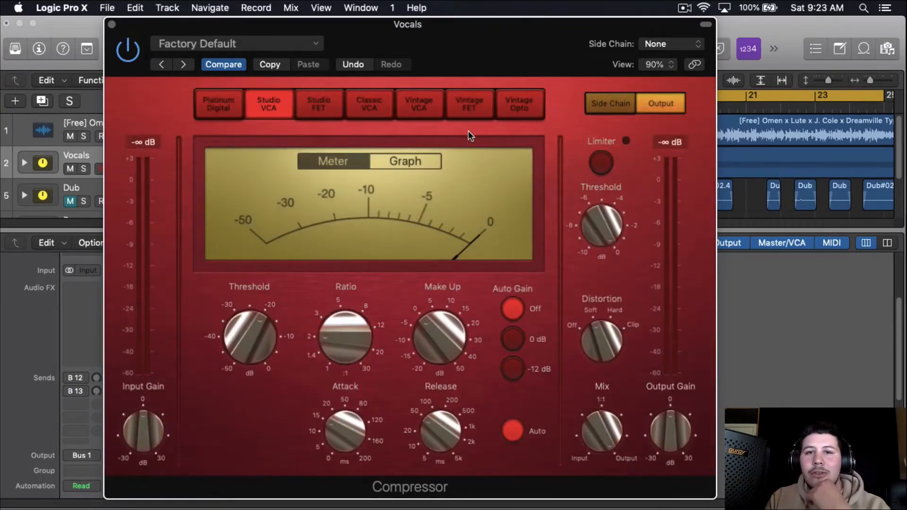
{"action": "left_click", "coordinate": [517, 108]}
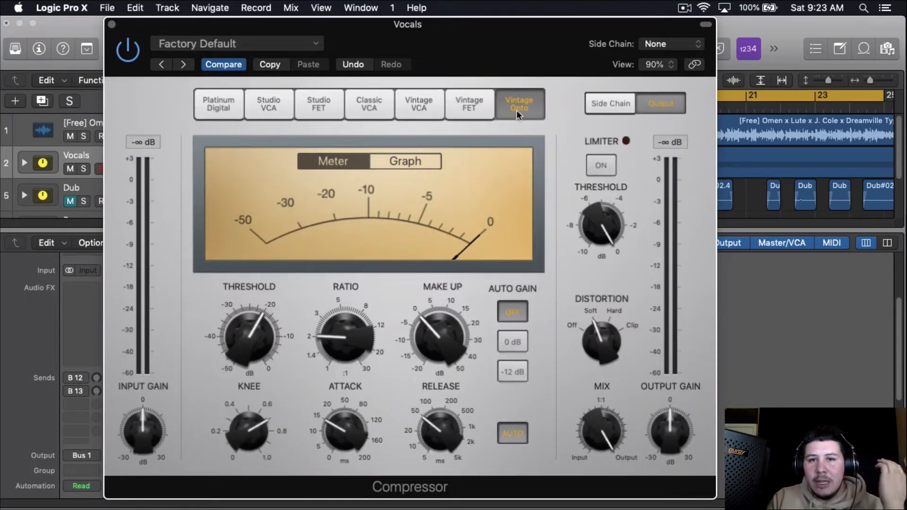
{"action": "left_click", "coordinate": [451, 115]}
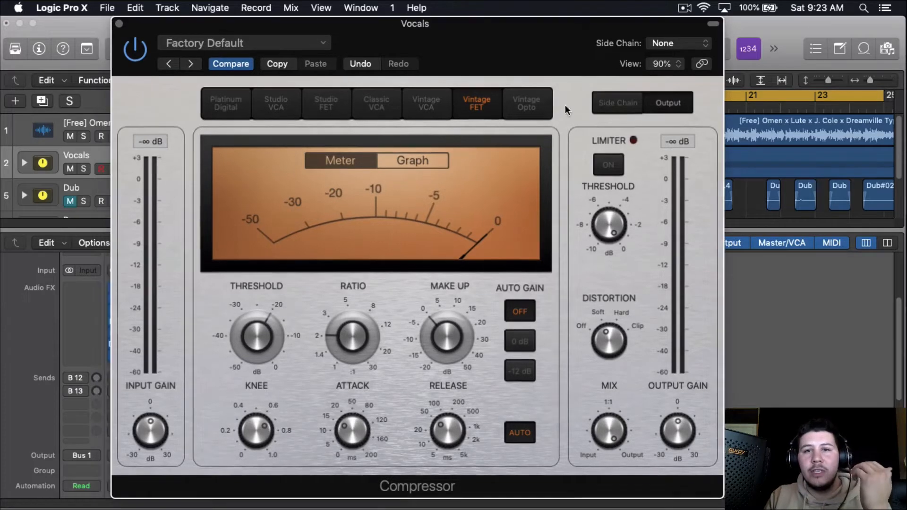
{"action": "left_click", "coordinate": [526, 104]}
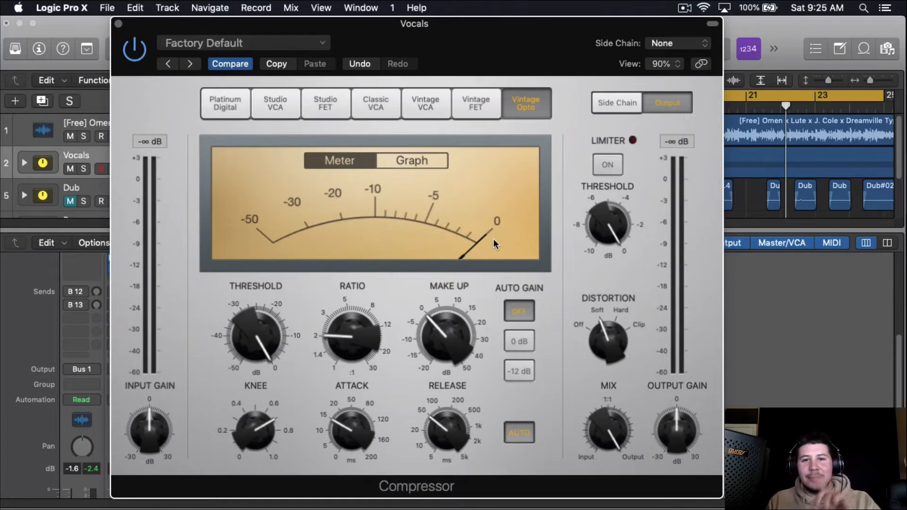
- View the Vintage Opto compressor's graph, return to the meter and try a threshold of -50.0 dB
{"action": "left_click", "coordinate": [394, 162]}
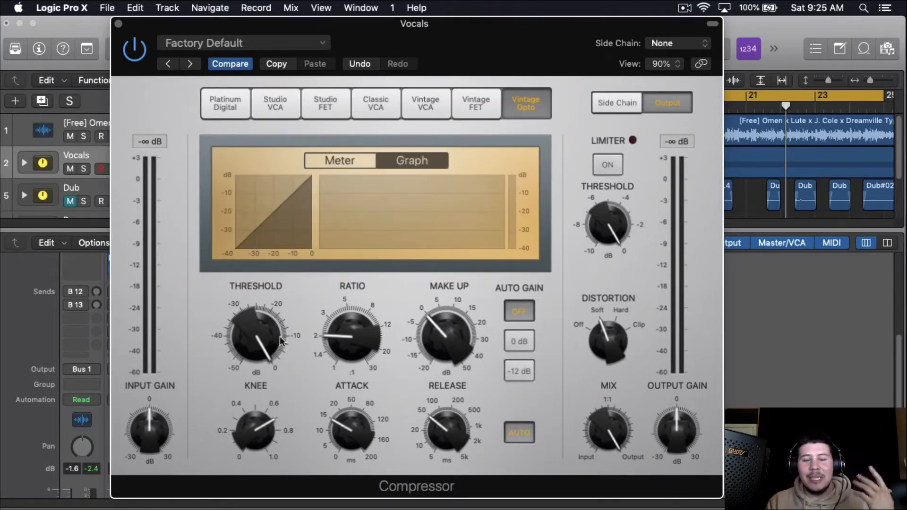
{"action": "mouse_move", "coordinate": [278, 334]}
{"action": "left_click", "coordinate": [350, 161]}
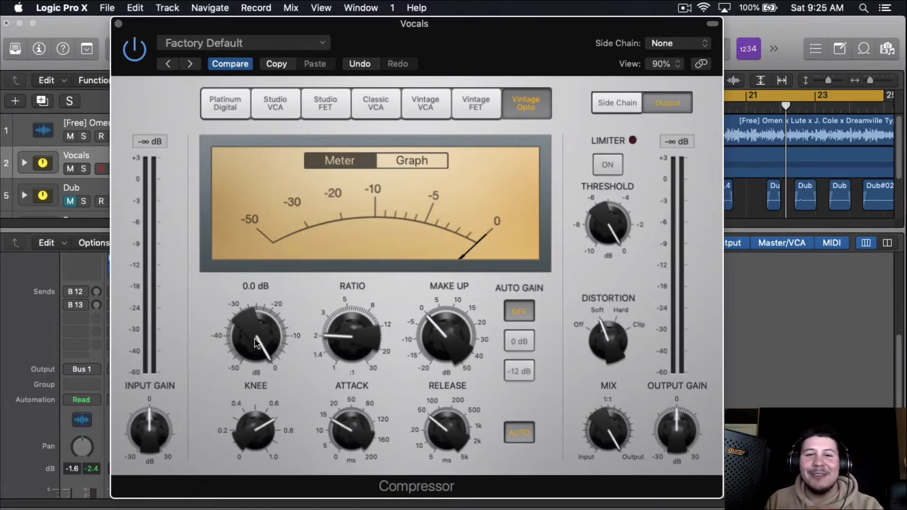
{"action": "left_click_drag", "start_coordinate": [259, 334], "coordinate": [259, 373]}
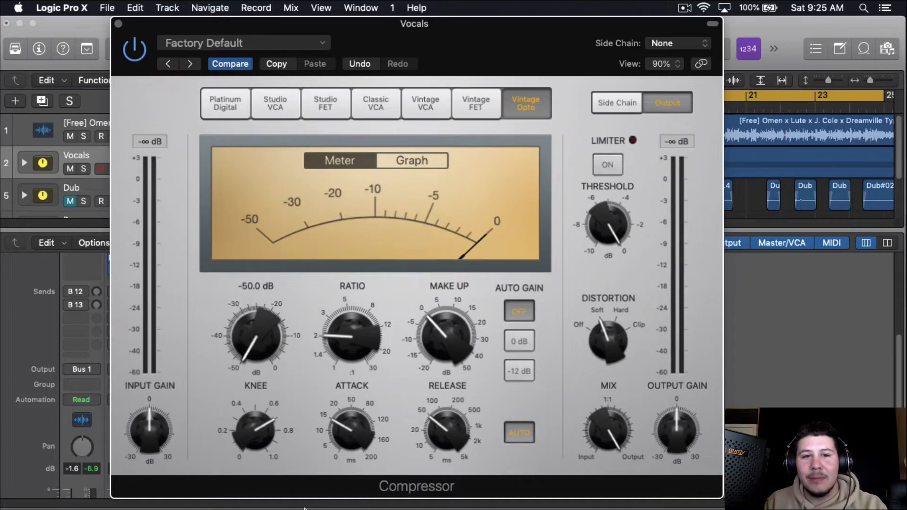
{"action": "mouse_move", "coordinate": [342, 304]}
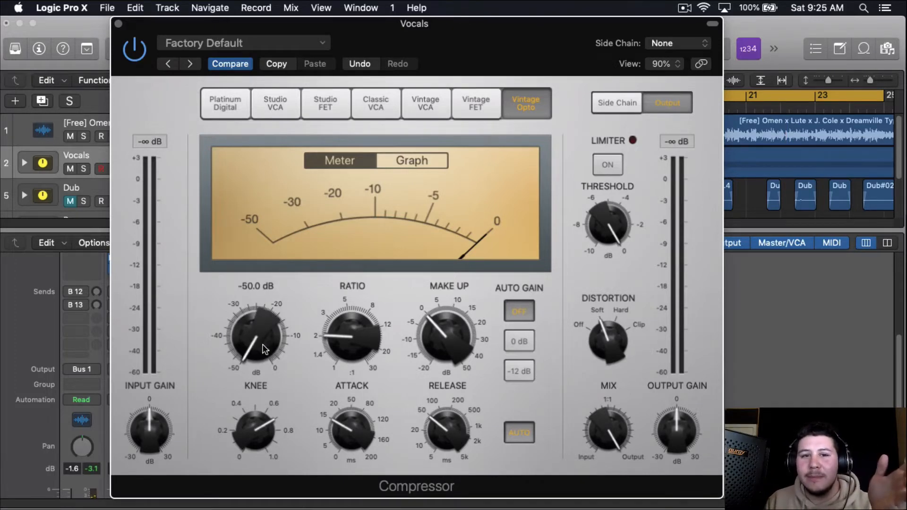
- Try the Studio FET, Vintage Opto and Vintage FET models, adjusting the threshold to about -22.5 dB
{"action": "left_click", "coordinate": [325, 103]}
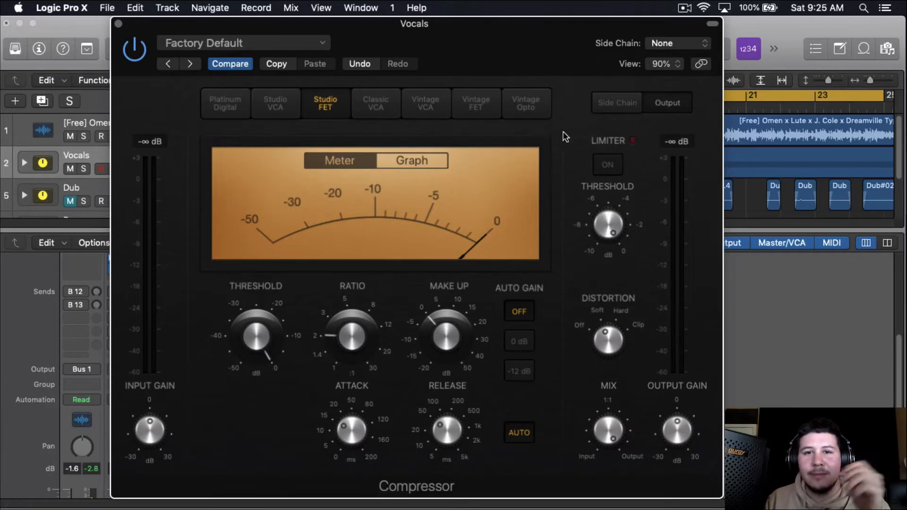
{"action": "left_click", "coordinate": [525, 103]}
{"action": "left_click_drag", "start_coordinate": [249, 408], "coordinate": [355, 204]}
{"action": "left_click", "coordinate": [463, 107]}
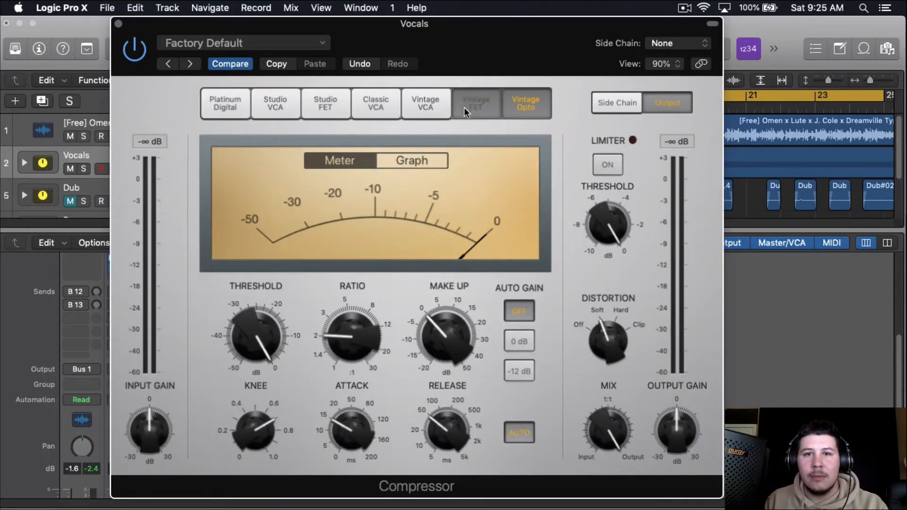
{"action": "left_click_drag", "start_coordinate": [256, 324], "coordinate": [262, 404]}
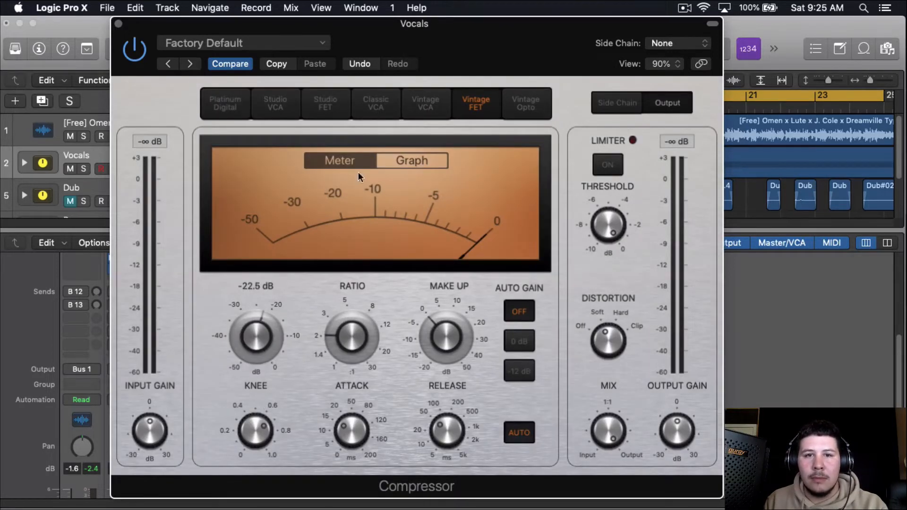
- Switch the Compressor to the Studio VCA model, set its threshold between -30 and -20 dB, and close the window
{"action": "left_click", "coordinate": [326, 103]}
{"action": "left_click_drag", "start_coordinate": [266, 337], "coordinate": [316, 137]}
{"action": "left_click", "coordinate": [276, 104]}
{"action": "left_click_drag", "start_coordinate": [268, 380], "coordinate": [297, 431]}
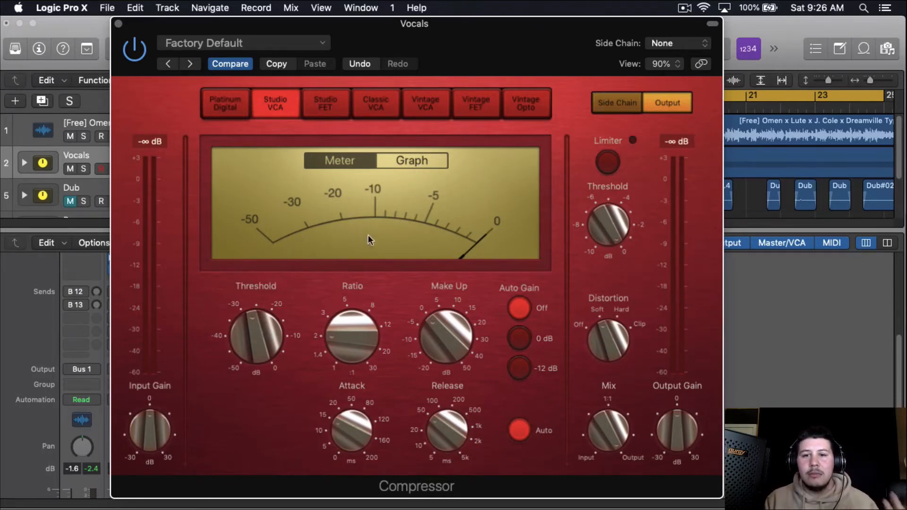
{"action": "left_click", "coordinate": [118, 24]}
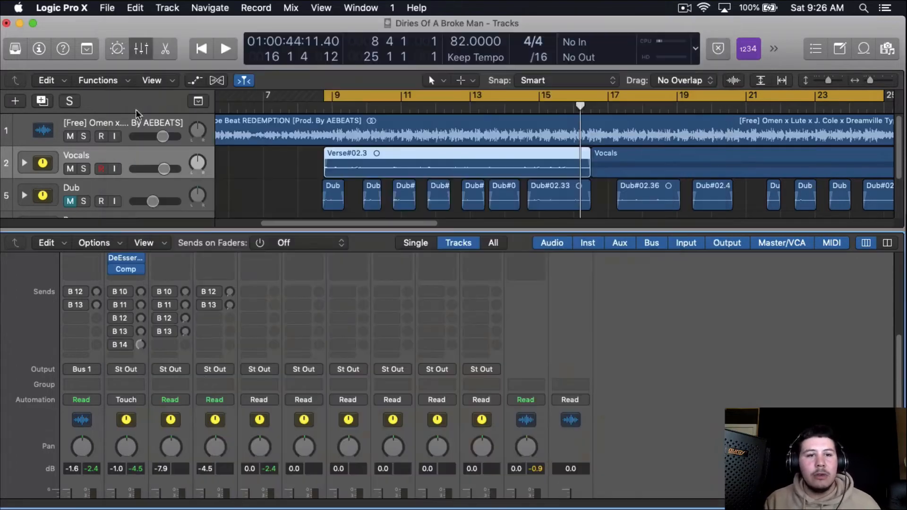
- Insert the Pulsar Smasher plug-in after the Compressor on the Vocals channel and reposition its window
{"action": "left_click", "coordinate": [125, 276]}
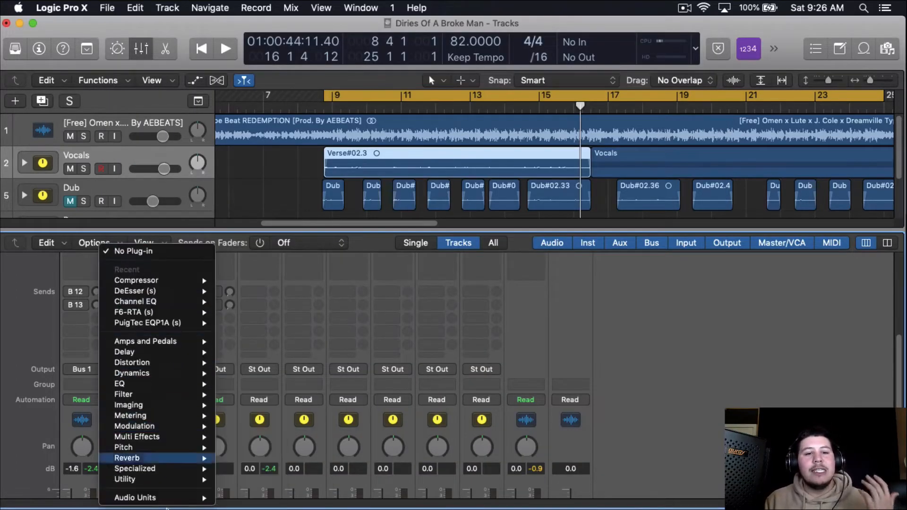
{"action": "mouse_move", "coordinate": [190, 499]}
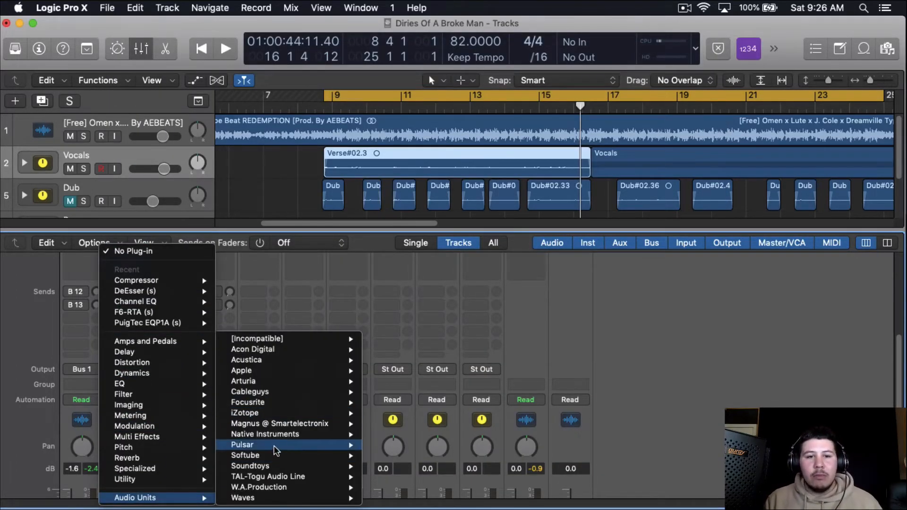
{"action": "mouse_move", "coordinate": [277, 446]}
{"action": "mouse_move", "coordinate": [419, 448]}
{"action": "left_click", "coordinate": [464, 444]}
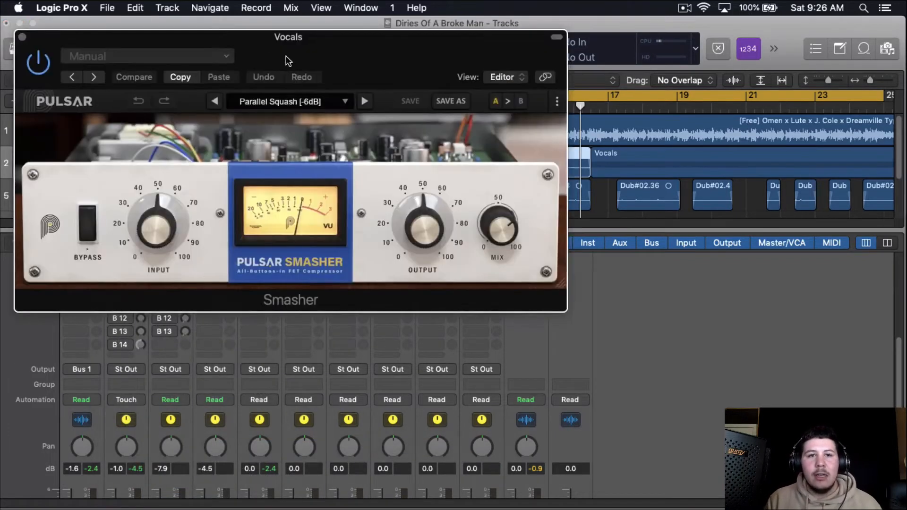
{"action": "left_click_drag", "start_coordinate": [286, 57], "coordinate": [344, 62]}
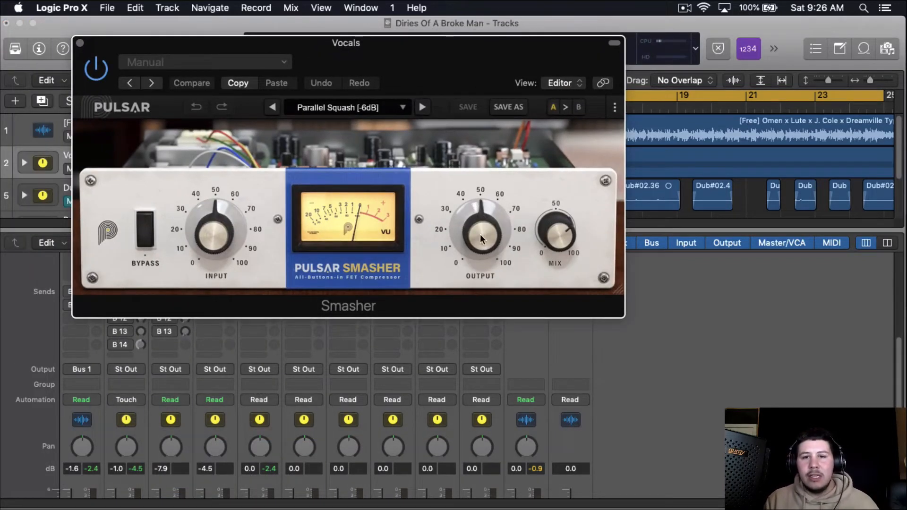
- Try Smasher with output and mix at 100 and the input at -24.0 dB, and reposition its window
{"action": "left_click_drag", "start_coordinate": [479, 230], "coordinate": [514, 94]}
{"action": "left_click_drag", "start_coordinate": [553, 228], "coordinate": [556, 110]}
{"action": "left_click_drag", "start_coordinate": [211, 248], "coordinate": [221, 391]}
{"action": "left_click_drag", "start_coordinate": [485, 56], "coordinate": [578, 150]}
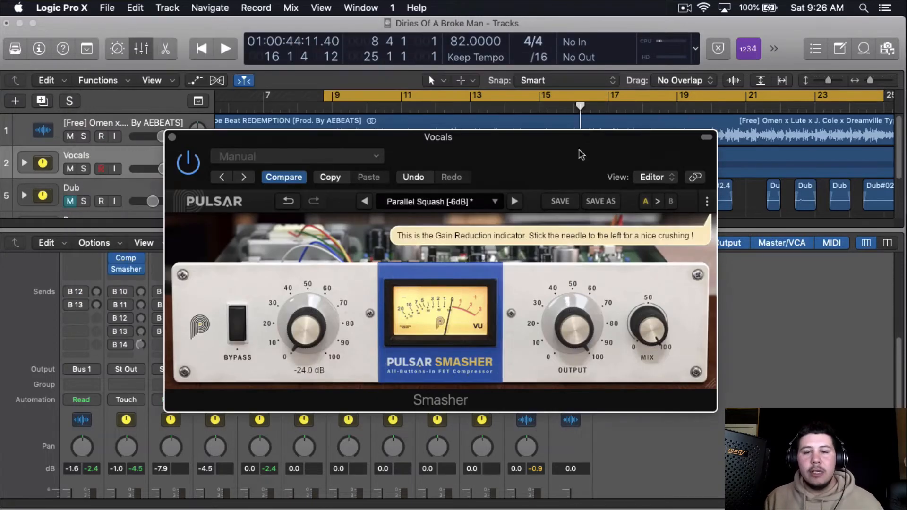
- Load Smasher's Thicken Everything ! [-5dB] factory preset and move the plug-in window out of the way
{"action": "left_click", "coordinate": [465, 202]}
{"action": "mouse_move", "coordinate": [476, 216]}
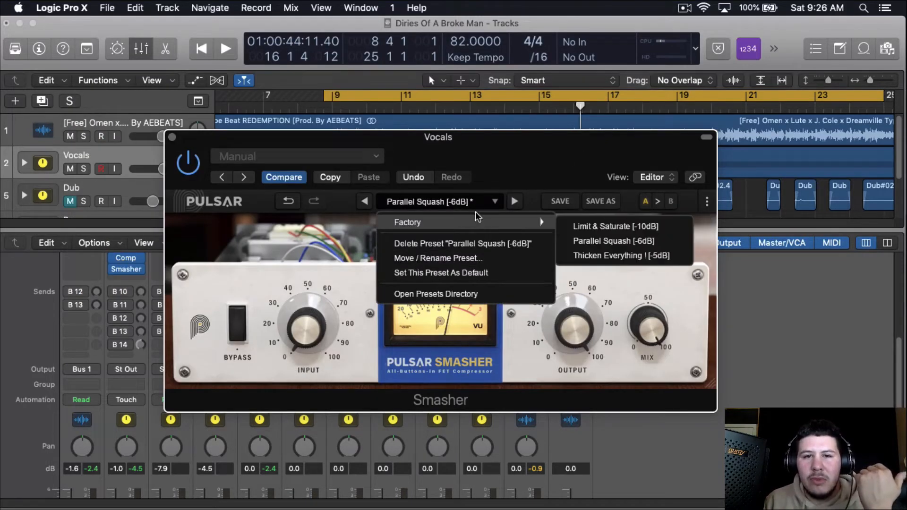
{"action": "left_click", "coordinate": [621, 255]}
{"action": "left_click_drag", "start_coordinate": [540, 138], "coordinate": [575, 84]}
{"action": "left_click", "coordinate": [451, 149]}
{"action": "mouse_move", "coordinate": [531, 164]}
{"action": "left_click", "coordinate": [588, 114]}
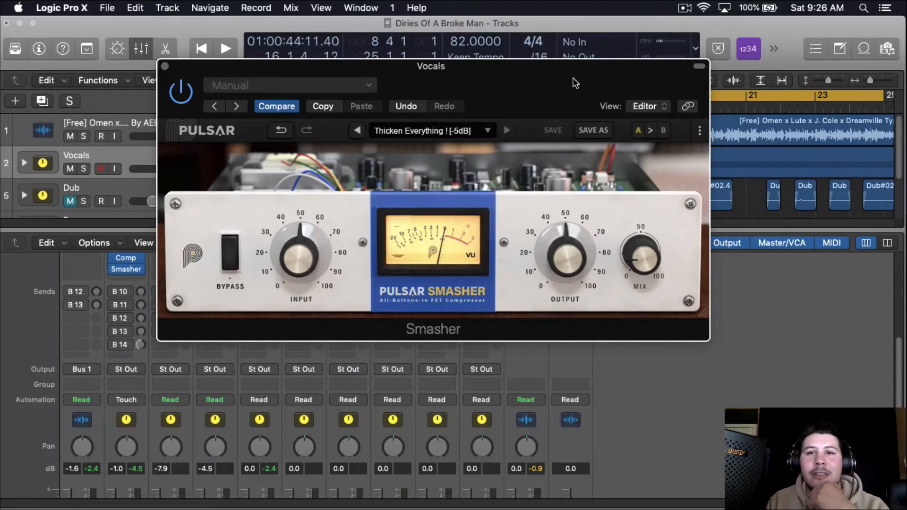
{"action": "left_click_drag", "start_coordinate": [574, 83], "coordinate": [547, 50]}
- Try Smasher with mix and output at 100 while lowering the input from 24.0 dB to about 20 on the dial
{"action": "left_click_drag", "start_coordinate": [613, 223], "coordinate": [594, 2]}
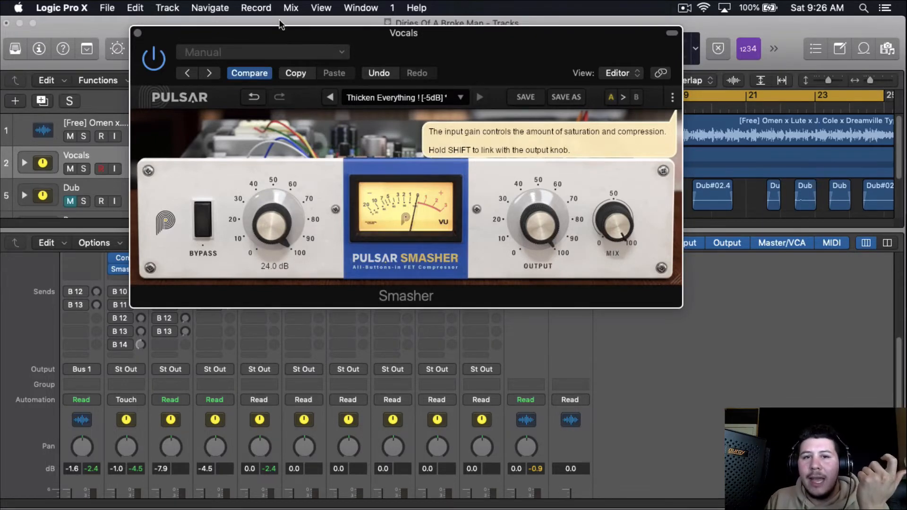
{"action": "left_click_drag", "start_coordinate": [273, 221], "coordinate": [290, 256]}
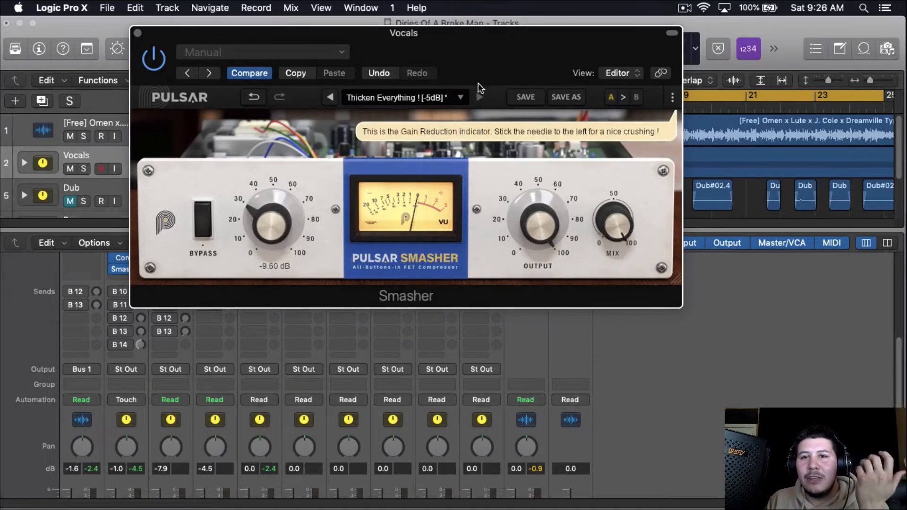
{"action": "left_click_drag", "start_coordinate": [496, 59], "coordinate": [578, 103]}
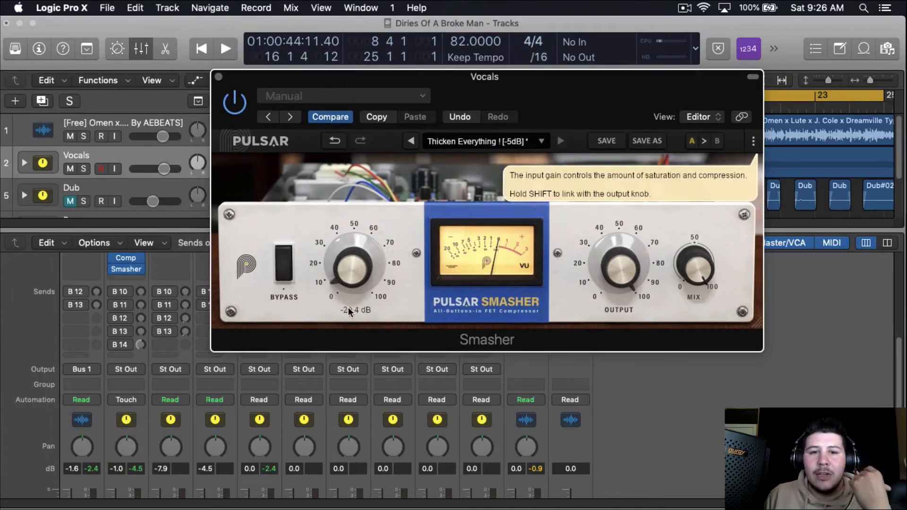
{"action": "left_click_drag", "start_coordinate": [345, 281], "coordinate": [346, 293]}
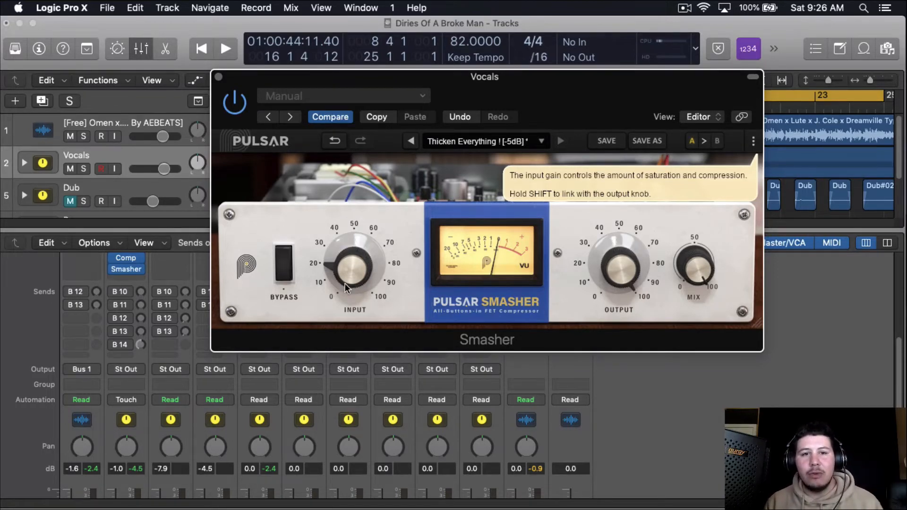
- During playback, set Smasher's input to -11.3 dB, mix to 25% and output just under 90, and close its window
{"action": "key", "text": "space"}
{"action": "left_click_drag", "start_coordinate": [344, 281], "coordinate": [347, 276]}
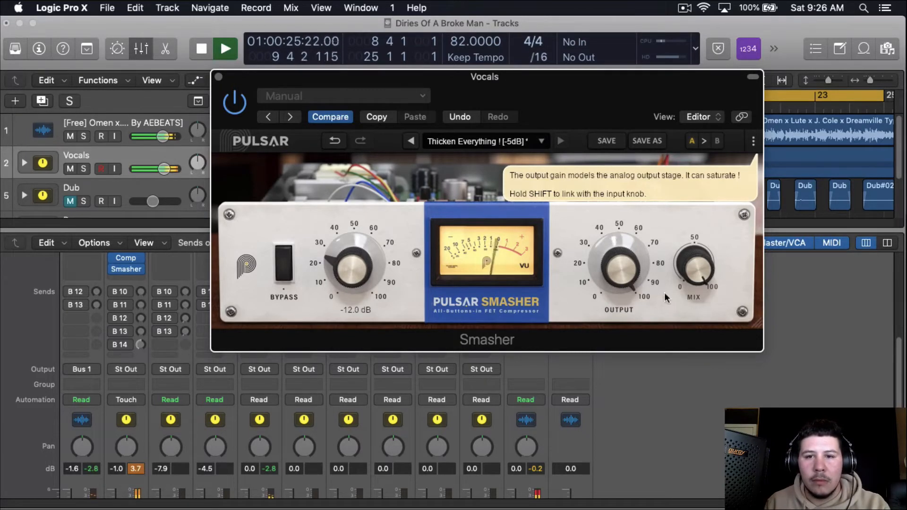
{"action": "left_click_drag", "start_coordinate": [698, 274], "coordinate": [718, 368]}
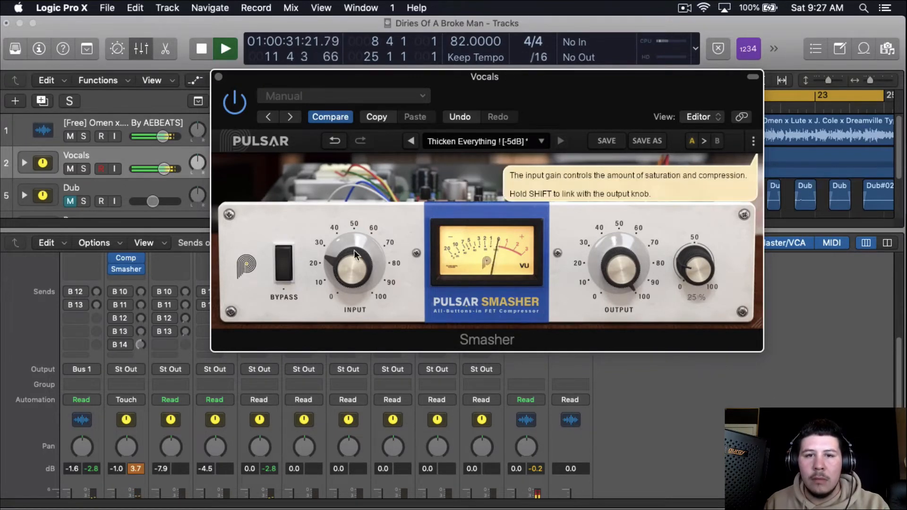
{"action": "left_click_drag", "start_coordinate": [353, 266], "coordinate": [349, 252]}
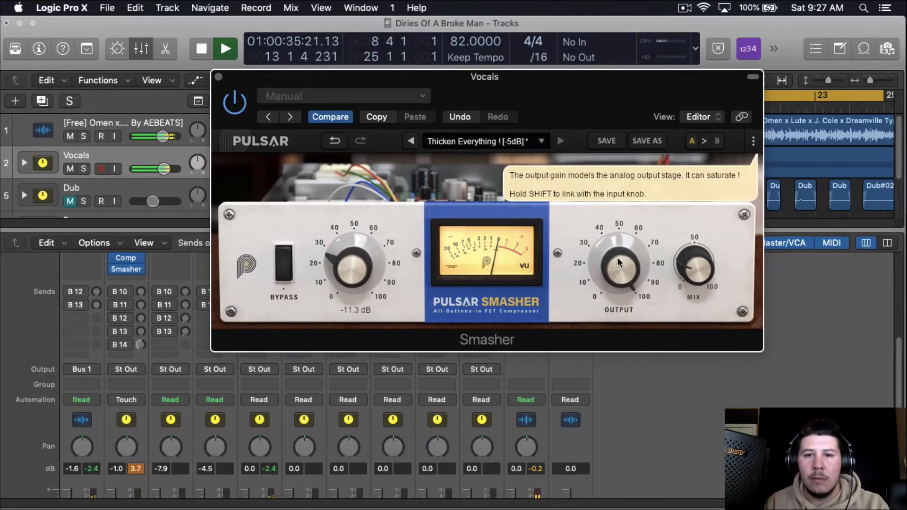
{"action": "left_click_drag", "start_coordinate": [617, 257], "coordinate": [628, 273]}
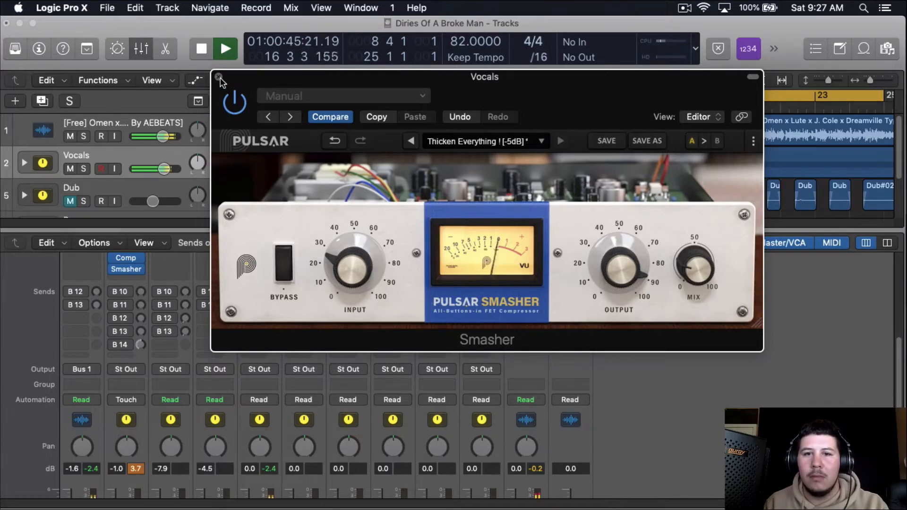
{"action": "key", "text": "space"}
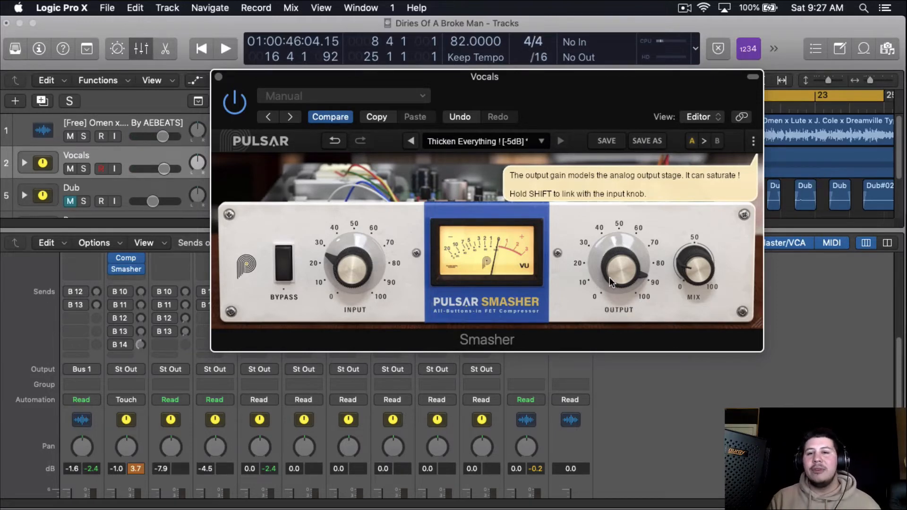
{"action": "mouse_move", "coordinate": [673, 268]}
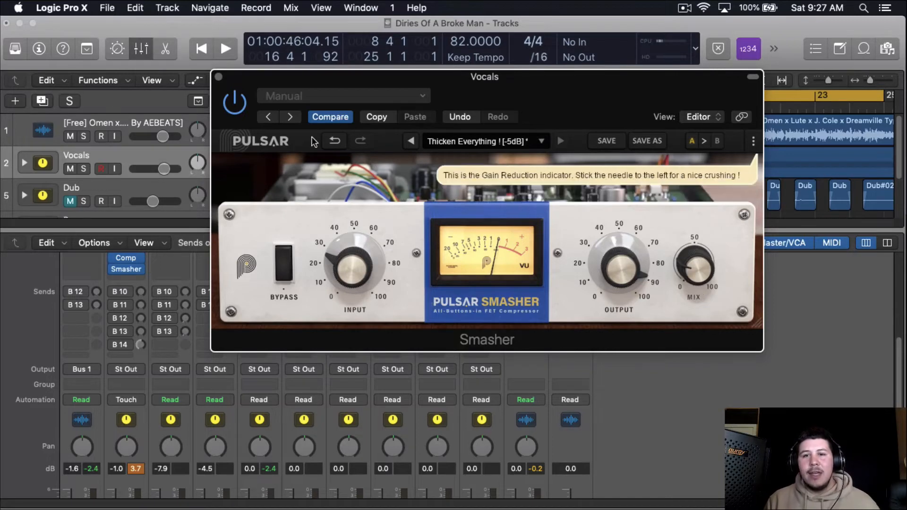
{"action": "left_click", "coordinate": [217, 76]}
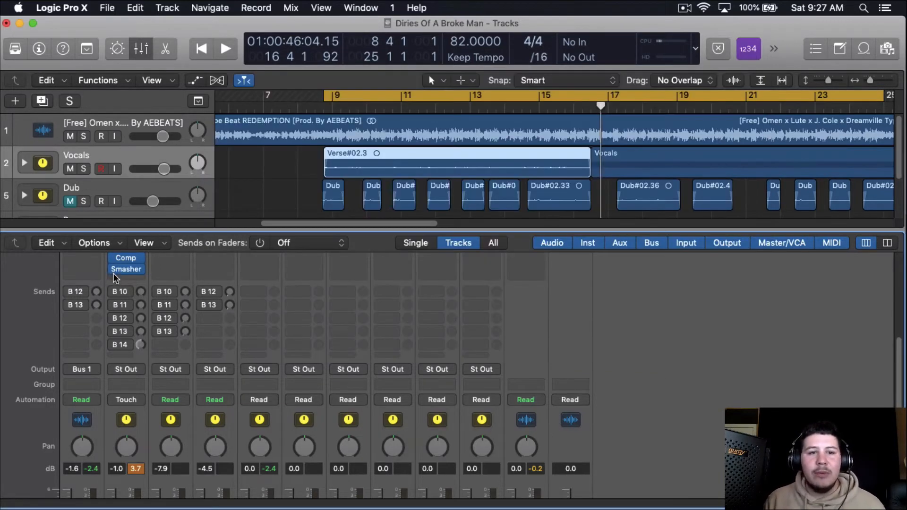
- Insert the stereo Waves CLA-2A after Smasher on the Vocals channel and reposition its window
{"action": "left_click", "coordinate": [113, 278]}
{"action": "mouse_move", "coordinate": [146, 499]}
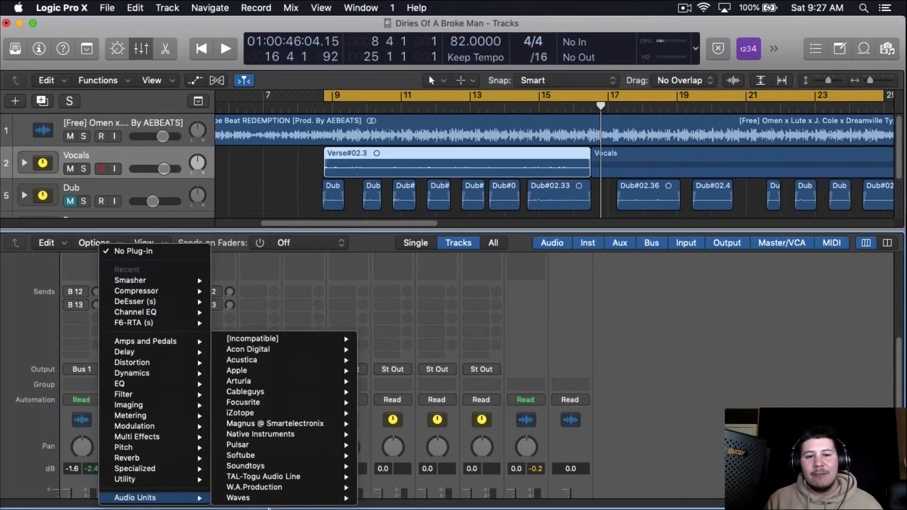
{"action": "mouse_move", "coordinate": [283, 500]}
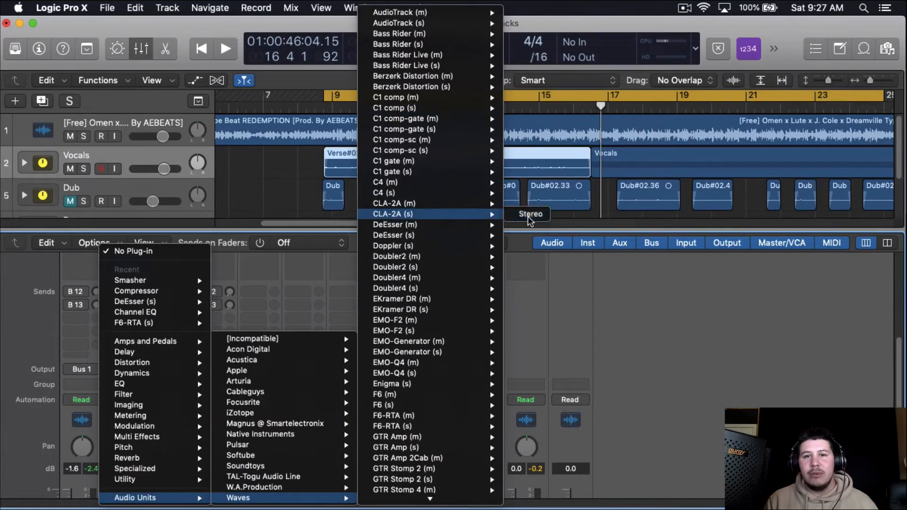
{"action": "left_click", "coordinate": [454, 214]}
{"action": "left_click_drag", "start_coordinate": [340, 36], "coordinate": [391, 55]}
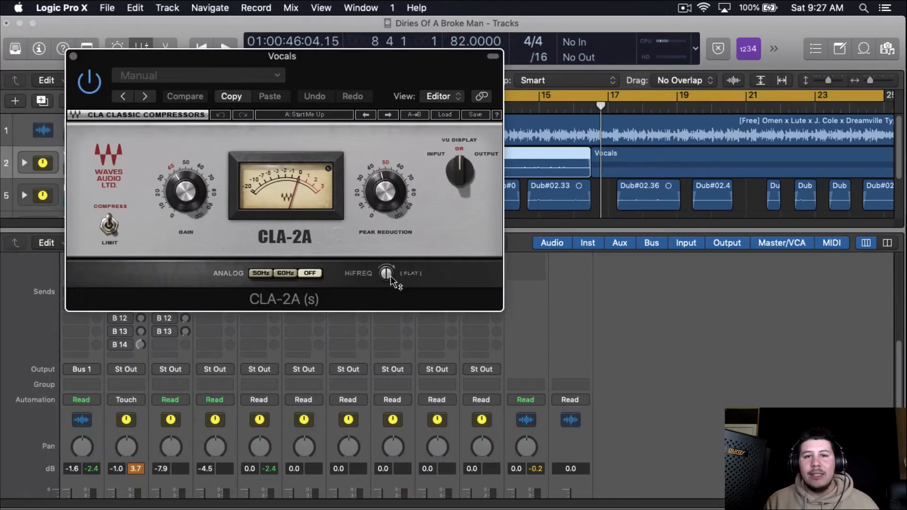
- Set the CLA-2A's HiFreq control to 51.9 and move the plug-in window clear of the Vocals channel strip
{"action": "left_click_drag", "start_coordinate": [390, 278], "coordinate": [391, 281]}
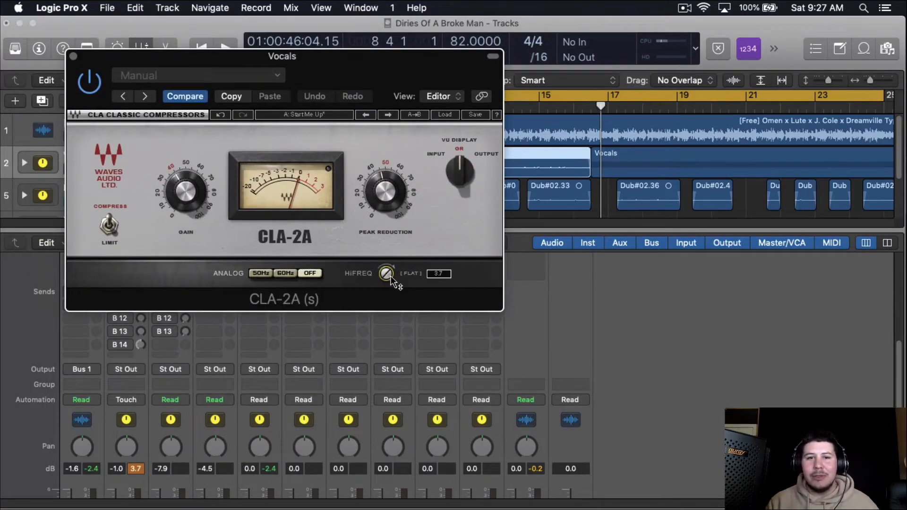
{"action": "left_click_drag", "start_coordinate": [391, 282], "coordinate": [391, 284]}
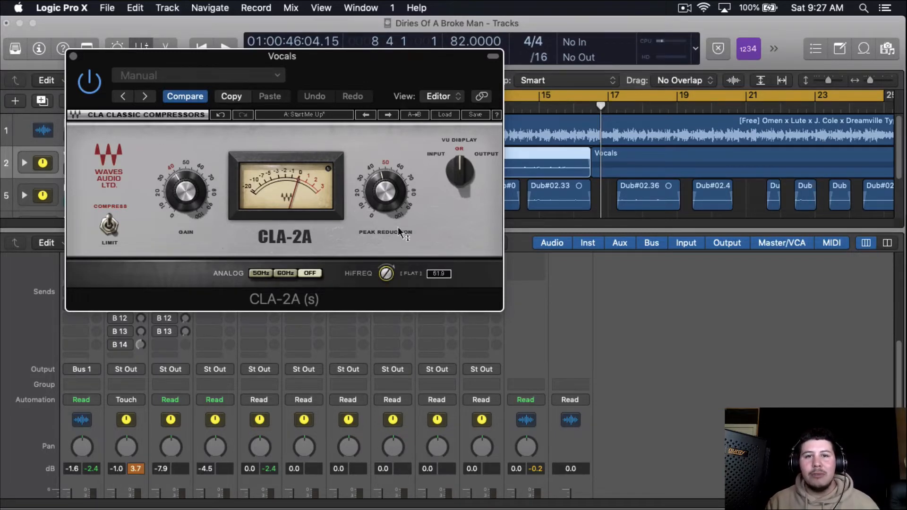
{"action": "left_click_drag", "start_coordinate": [378, 65], "coordinate": [427, 76]}
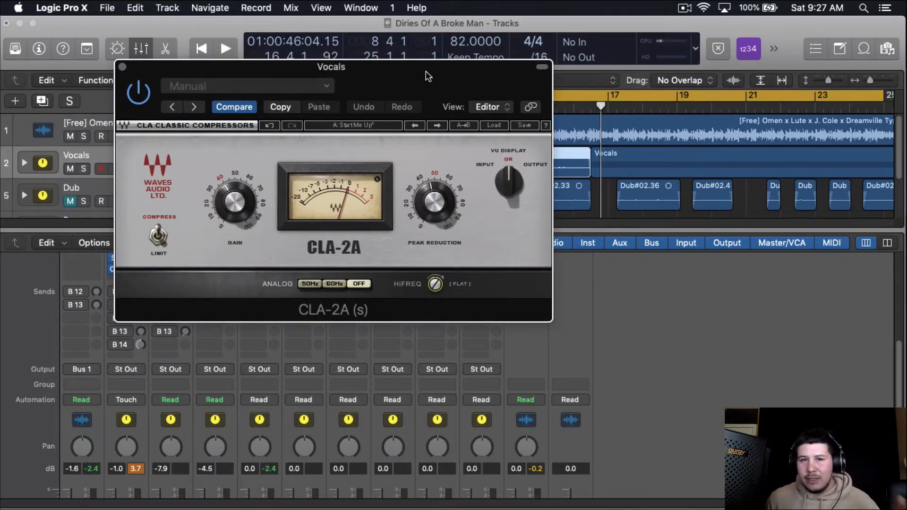
{"action": "left_click_drag", "start_coordinate": [427, 75], "coordinate": [612, 106]}
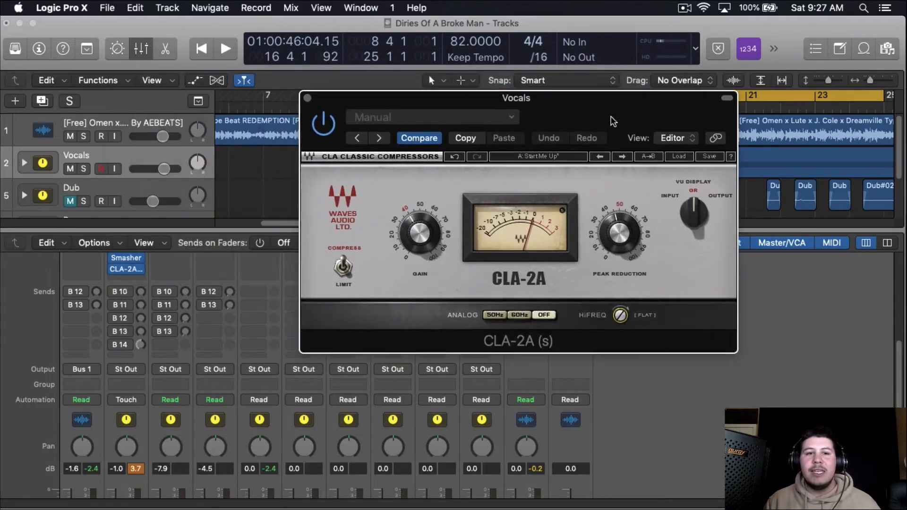
- Bring the Vocals channel's full Audio FX chain into view and place the CLA-2A window beside it
{"action": "scroll", "coordinate": [156, 359], "scroll_direction": "up", "scroll_amount": 5}
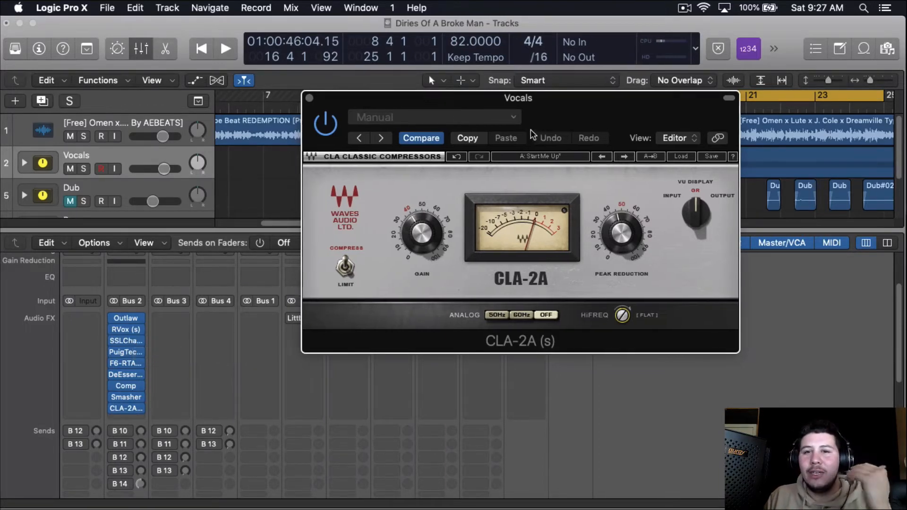
{"action": "left_click_drag", "start_coordinate": [532, 126], "coordinate": [394, 118]}
{"action": "left_click_drag", "start_coordinate": [444, 97], "coordinate": [447, 95]}
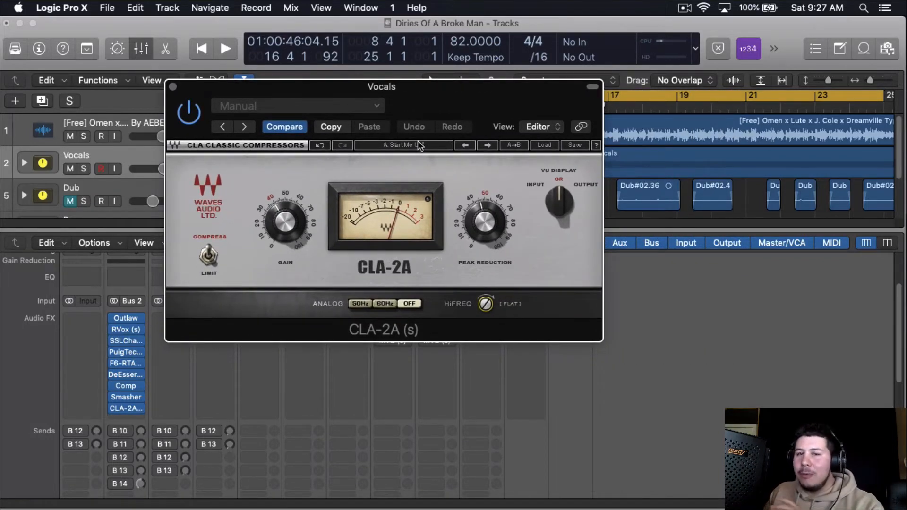
{"action": "left_click_drag", "start_coordinate": [423, 113], "coordinate": [426, 97]}
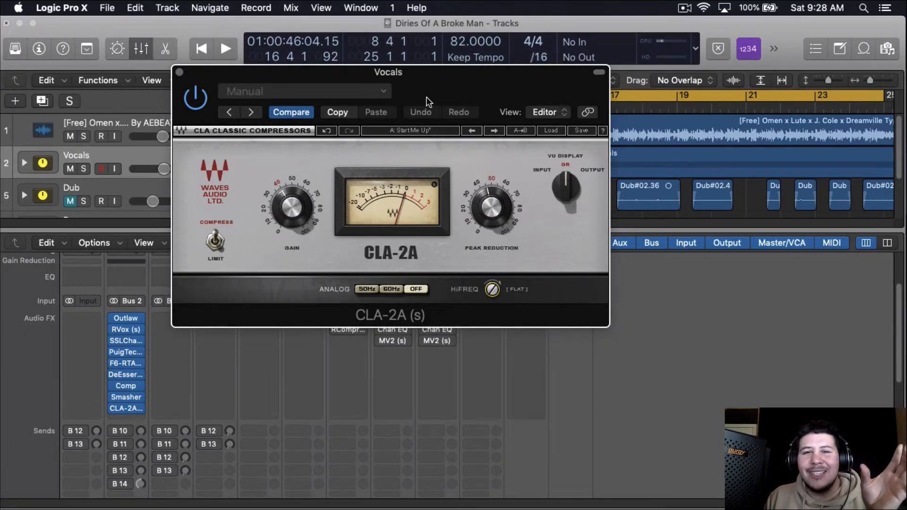
{"action": "left_click_drag", "start_coordinate": [426, 97], "coordinate": [436, 89]}
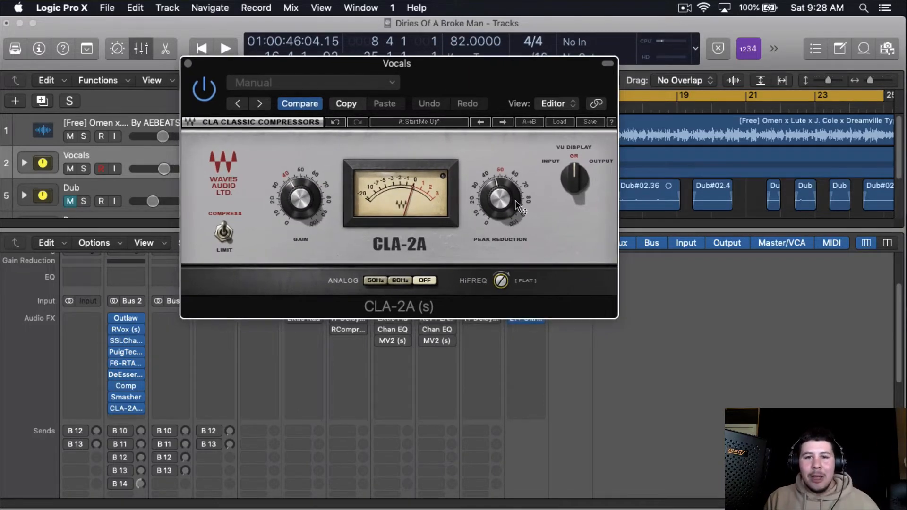
- With the CLA-2A on the Full Reset preset and HiFreq at 66.9, set Peak Reduction to 44.96 during playback
{"action": "left_click_drag", "start_coordinate": [499, 199], "coordinate": [499, 201]}
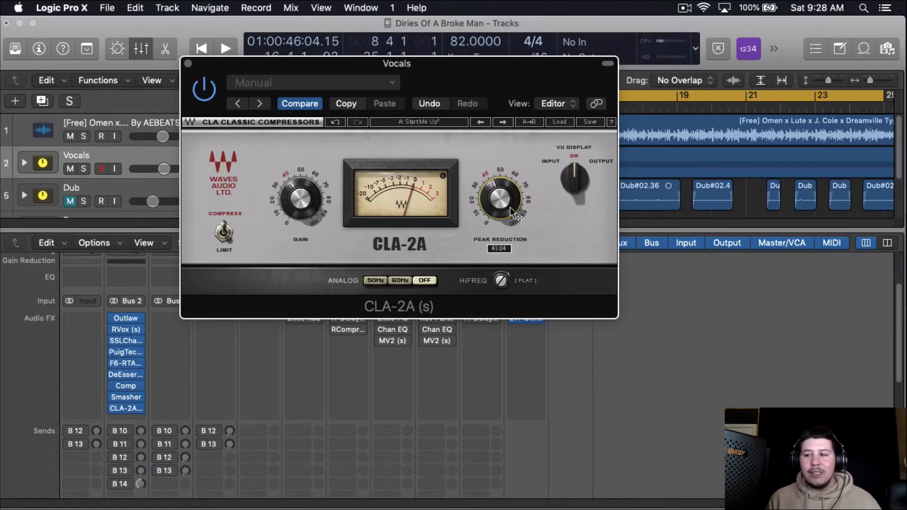
{"action": "left_click_drag", "start_coordinate": [516, 84], "coordinate": [515, 74]}
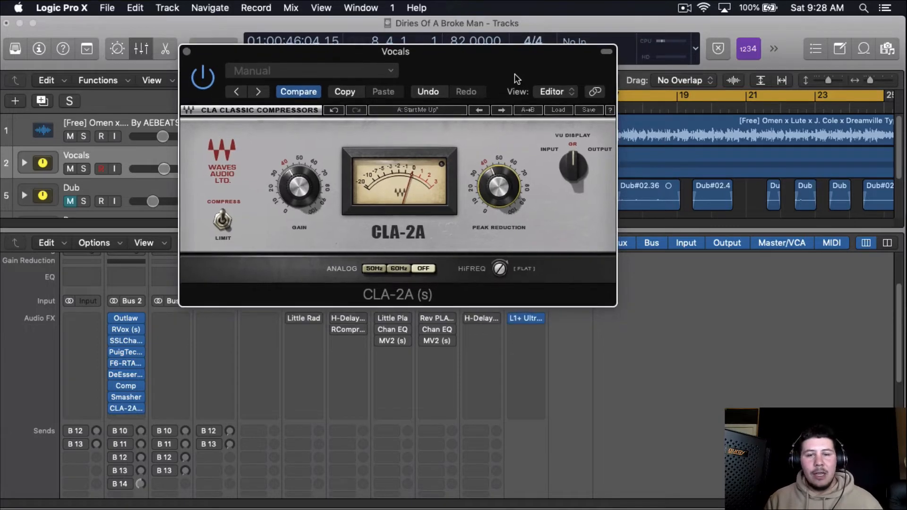
{"action": "mouse_move", "coordinate": [516, 191]}
{"action": "left_mouse_down"}
{"action": "mouse_move", "coordinate": [508, 211]}
{"action": "mouse_move", "coordinate": [506, 202]}
{"action": "left_mouse_up"}
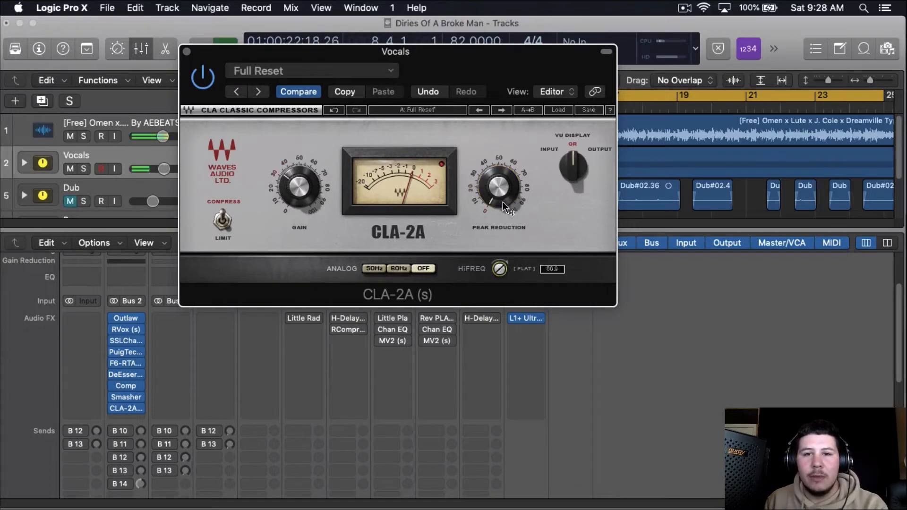
{"action": "left_click_drag", "start_coordinate": [504, 205], "coordinate": [503, 195]}
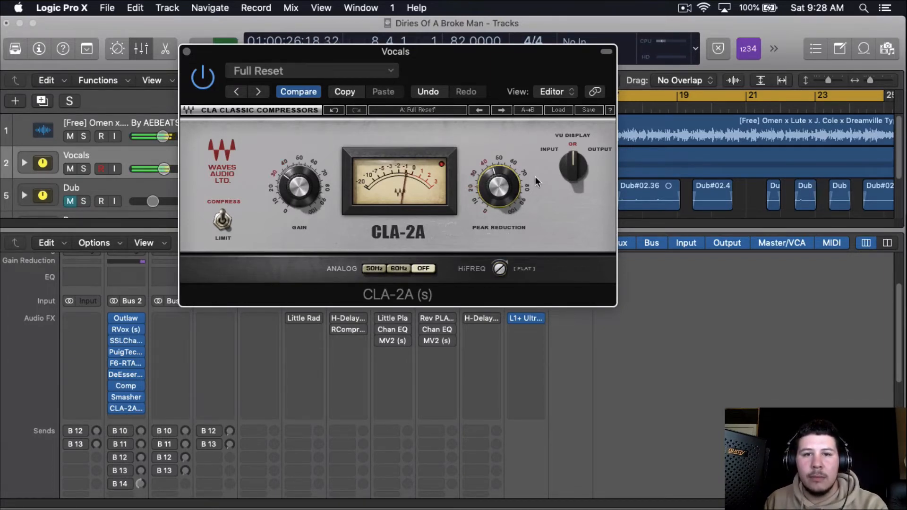
{"action": "mouse_move", "coordinate": [485, 194]}
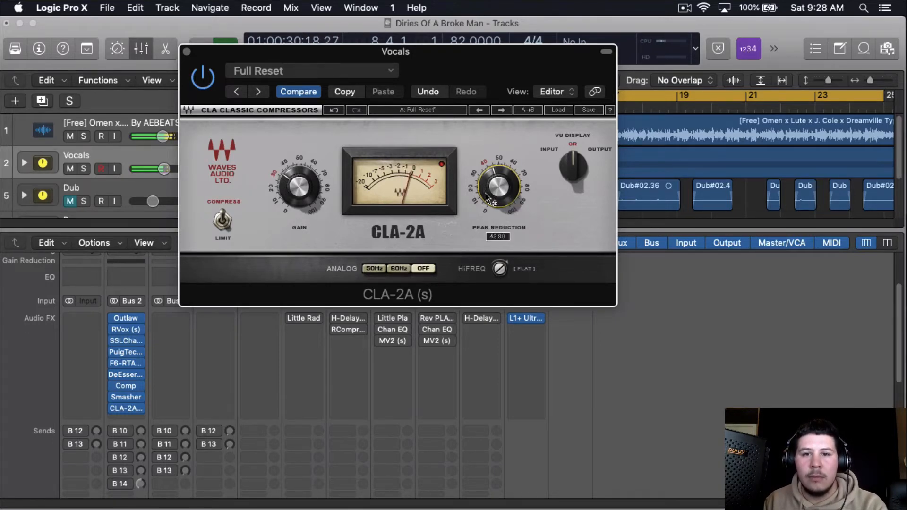
{"action": "scroll", "coordinate": [485, 194], "scroll_direction": "down", "scroll_amount": 1}
{"action": "scroll", "coordinate": [485, 193], "scroll_direction": "down", "scroll_amount": 1}
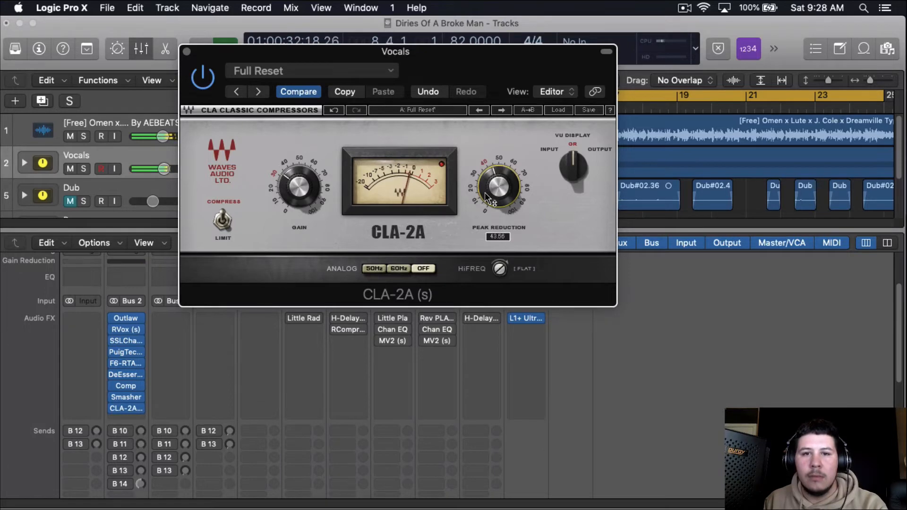
{"action": "scroll", "coordinate": [485, 194], "scroll_direction": "up", "scroll_amount": 3}
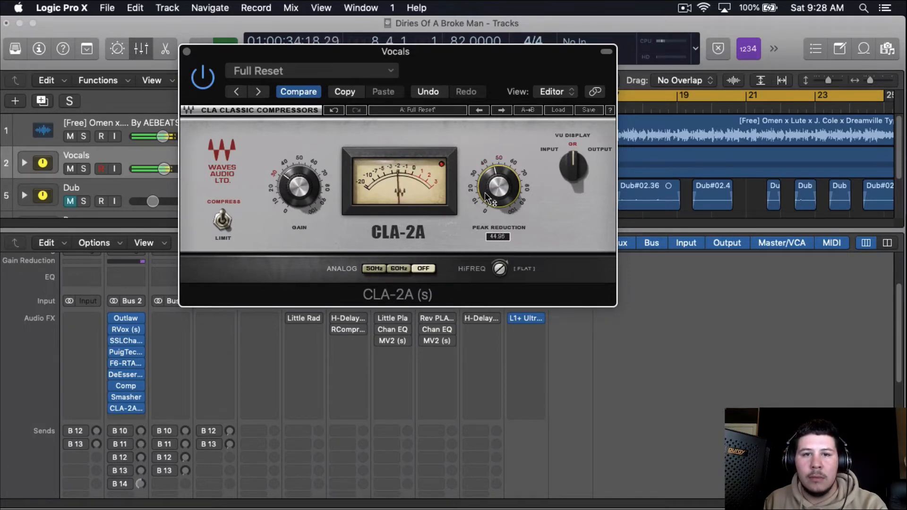
- Compare the vocal with the CLA-2A bypassed and active, close its window and stop playback
{"action": "left_click", "coordinate": [205, 88]}
{"action": "left_click", "coordinate": [205, 88]}
{"action": "left_click", "coordinate": [186, 52]}
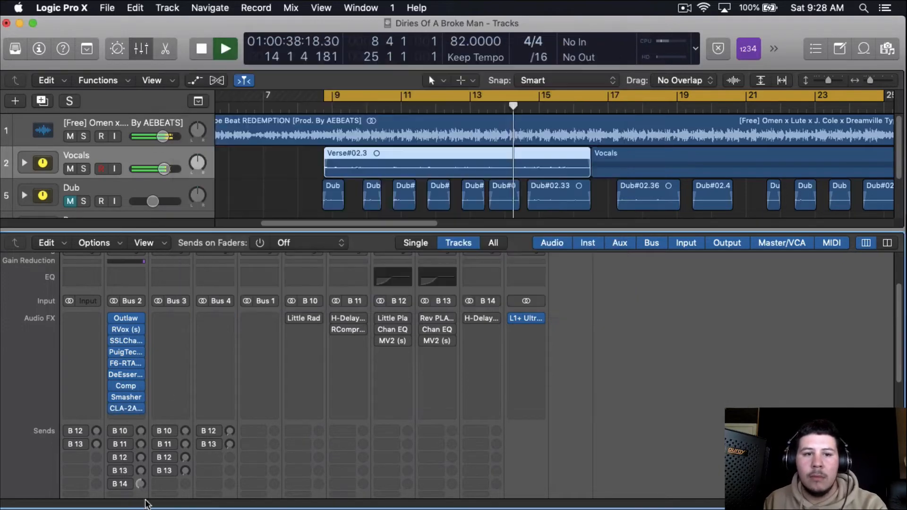
{"action": "key", "text": "space"}
- Insert the stereo Waves Sibilance plug-in after the CLA-2A on the Vocals channel and set its threshold to -9.4
{"action": "left_click", "coordinate": [132, 418]}
{"action": "mouse_move", "coordinate": [156, 497]}
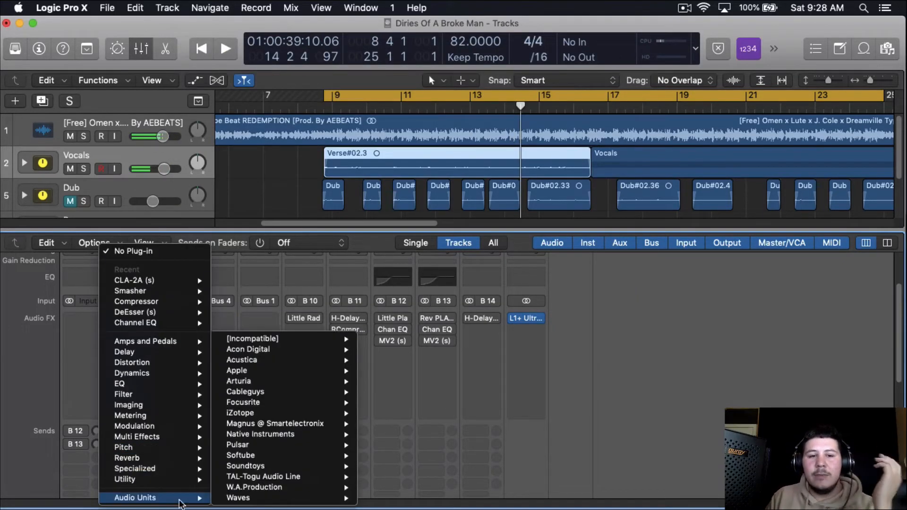
{"action": "mouse_move", "coordinate": [238, 498]}
{"action": "scroll", "coordinate": [436, 444], "scroll_direction": "down", "scroll_amount": 10}
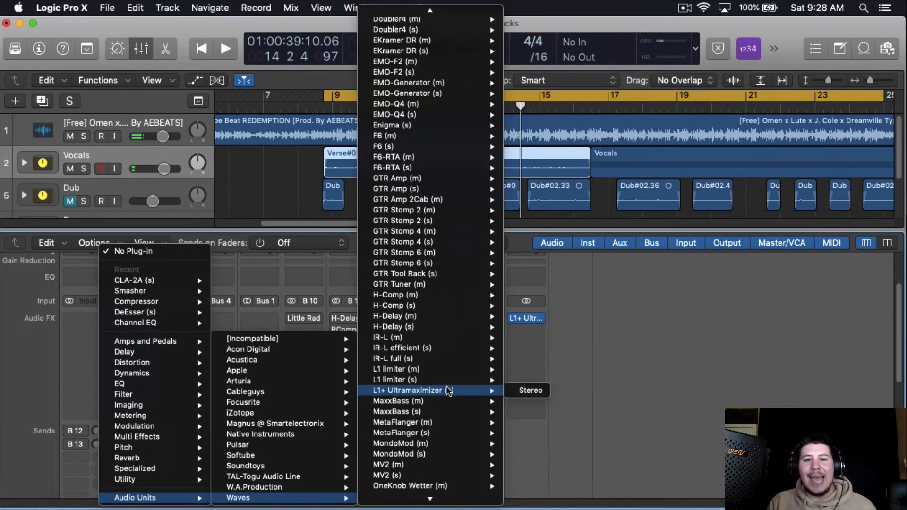
{"action": "scroll", "coordinate": [449, 408], "scroll_direction": "down", "scroll_amount": 10}
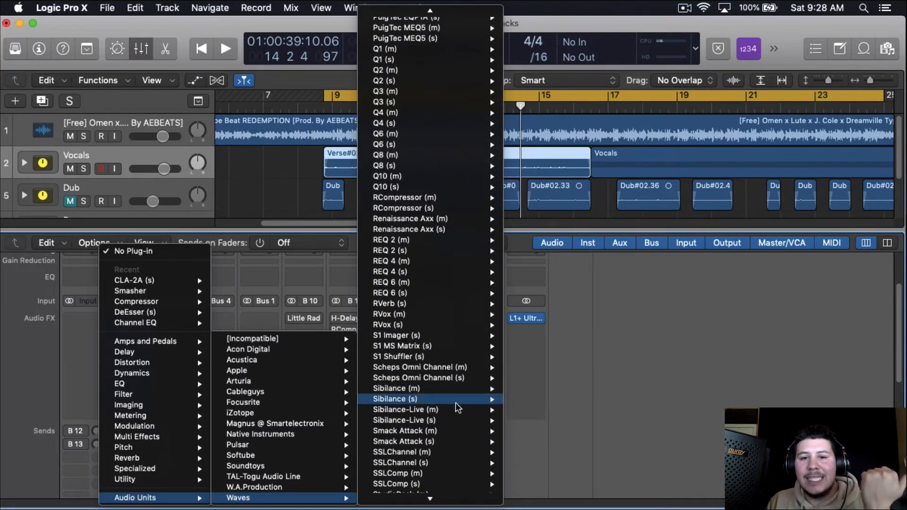
{"action": "left_click", "coordinate": [347, 261]}
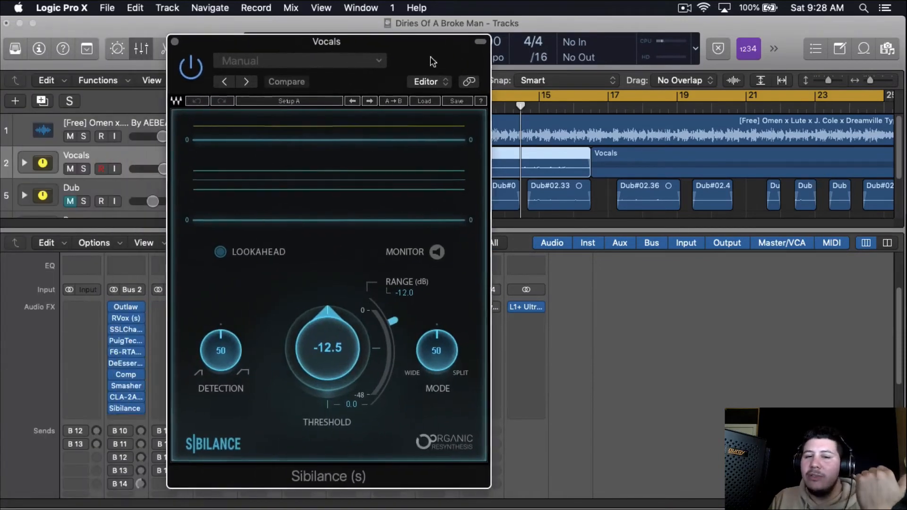
{"action": "left_click_drag", "start_coordinate": [337, 349], "coordinate": [336, 338]}
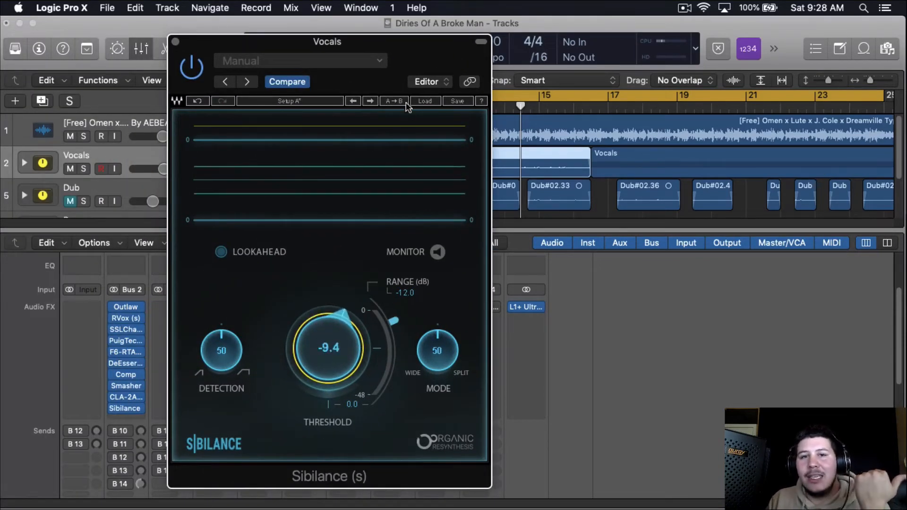
- Set the Sibilance plug-in's detection to 58 and its mode to 65
{"action": "left_click_drag", "start_coordinate": [431, 59], "coordinate": [484, 54]}
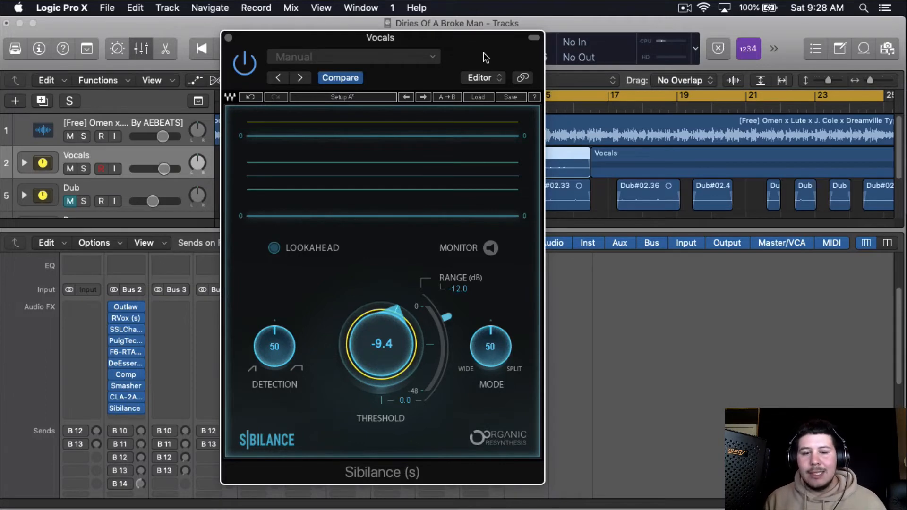
{"action": "left_click_drag", "start_coordinate": [282, 360], "coordinate": [307, 344]}
{"action": "left_click_drag", "start_coordinate": [482, 351], "coordinate": [488, 343]}
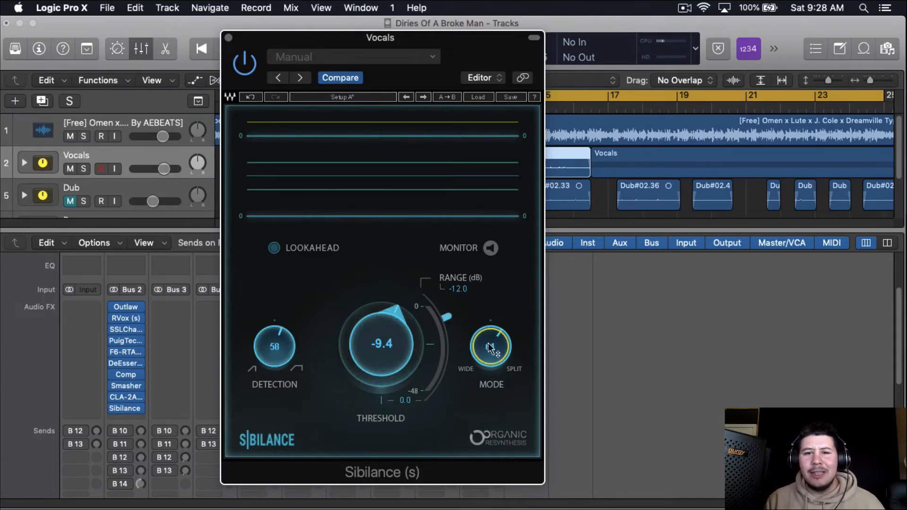
{"action": "left_click", "coordinate": [484, 244]}
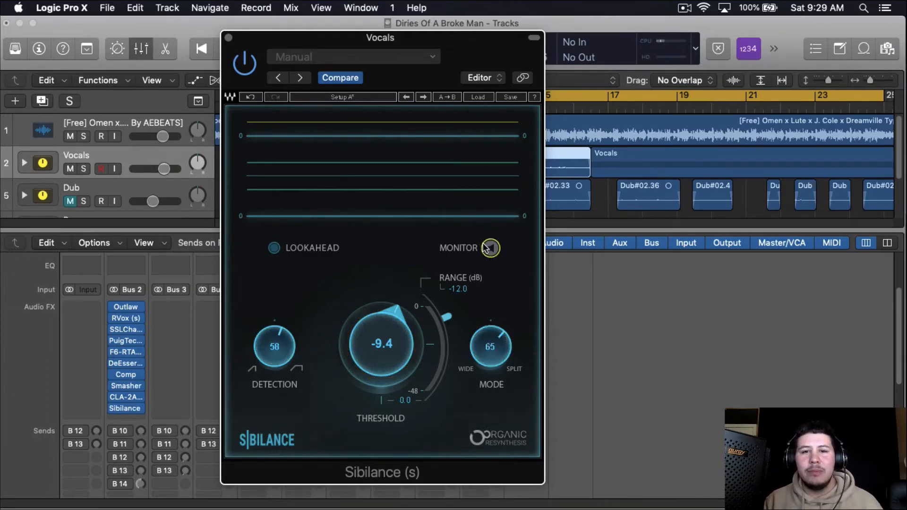
- Solo the Vocals track and enable Lookahead in Sibilance, keeping the start of the verse in view
{"action": "left_click", "coordinate": [83, 169]}
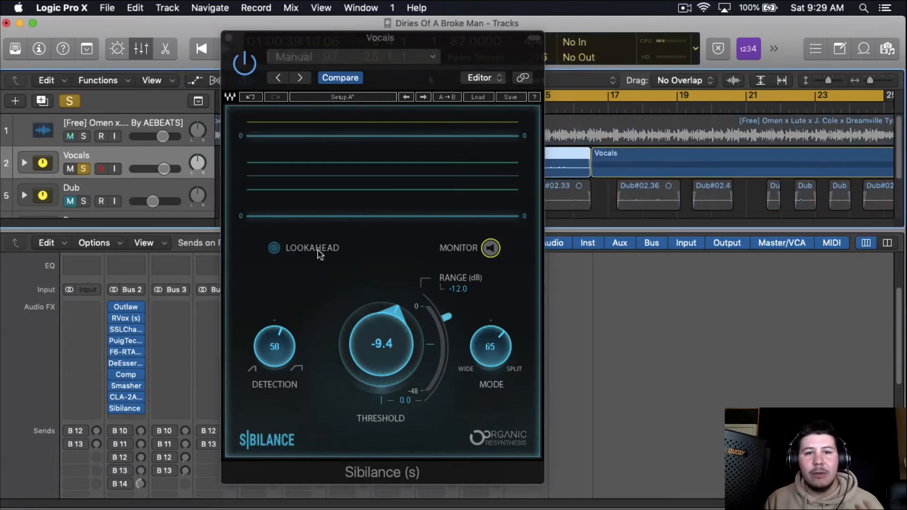
{"action": "left_click", "coordinate": [273, 247]}
{"action": "left_click_drag", "start_coordinate": [462, 53], "coordinate": [684, 89]}
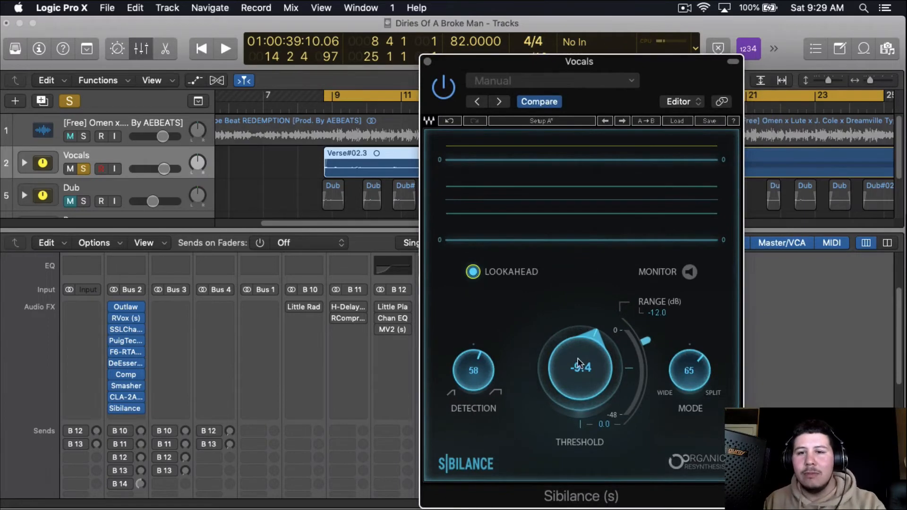
- During playback with Sibilance's Monitor on, set its threshold to -14.0 and its range to -30.0 dB
{"action": "key", "text": "space"}
{"action": "left_click_drag", "start_coordinate": [586, 371], "coordinate": [586, 374]}
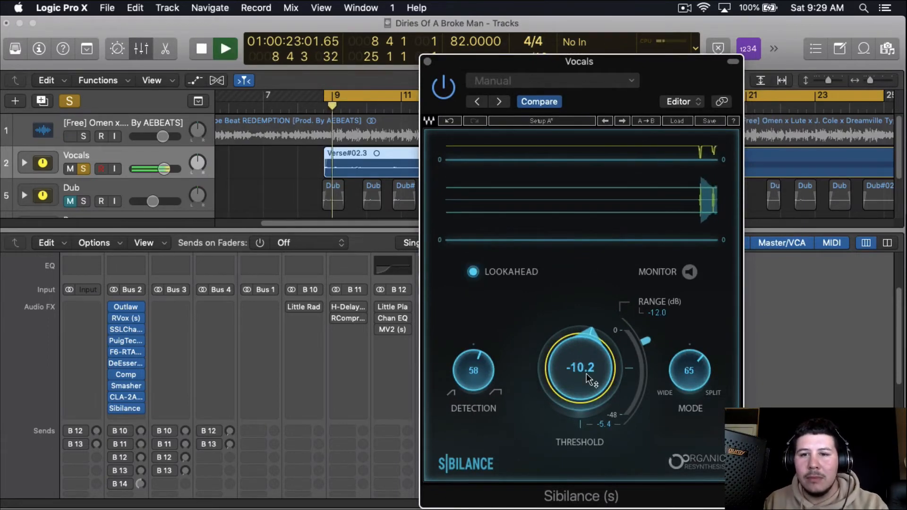
{"action": "left_click", "coordinate": [689, 272]}
{"action": "left_click_drag", "start_coordinate": [695, 81], "coordinate": [633, 66]}
{"action": "mouse_move", "coordinate": [554, 364]}
{"action": "left_mouse_down"}
{"action": "mouse_move", "coordinate": [555, 356]}
{"action": "mouse_move", "coordinate": [554, 382]}
{"action": "left_mouse_up"}
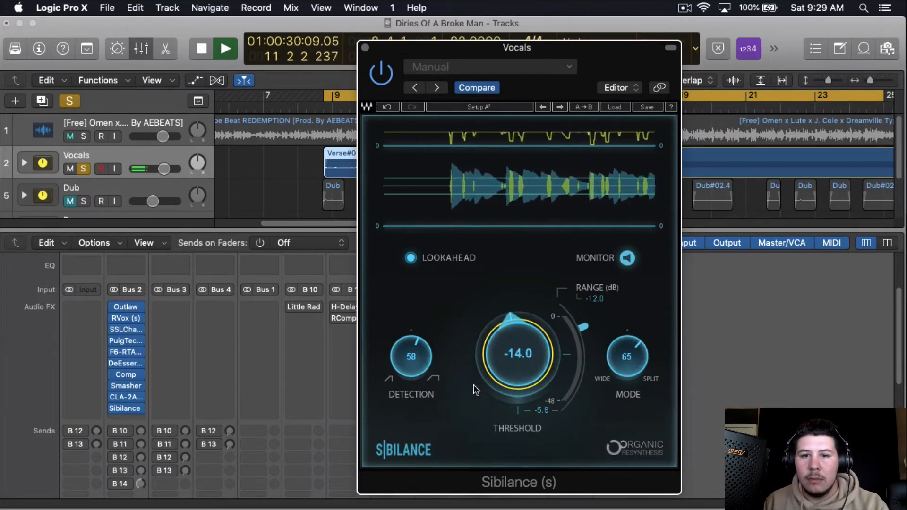
{"action": "left_click_drag", "start_coordinate": [583, 327], "coordinate": [585, 382]}
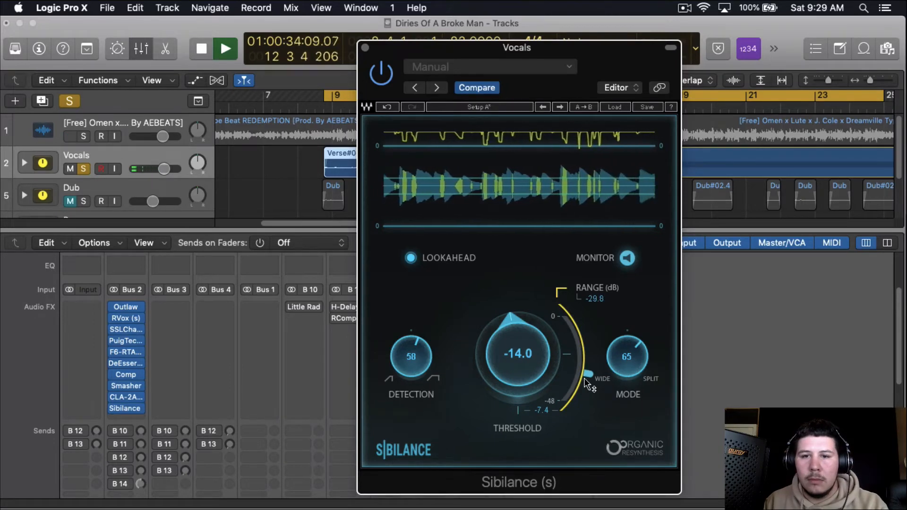
- Turn off Sibilance's Monitor and the Vocals solo, stop playback and close the plug-in window
{"action": "left_click", "coordinate": [627, 258]}
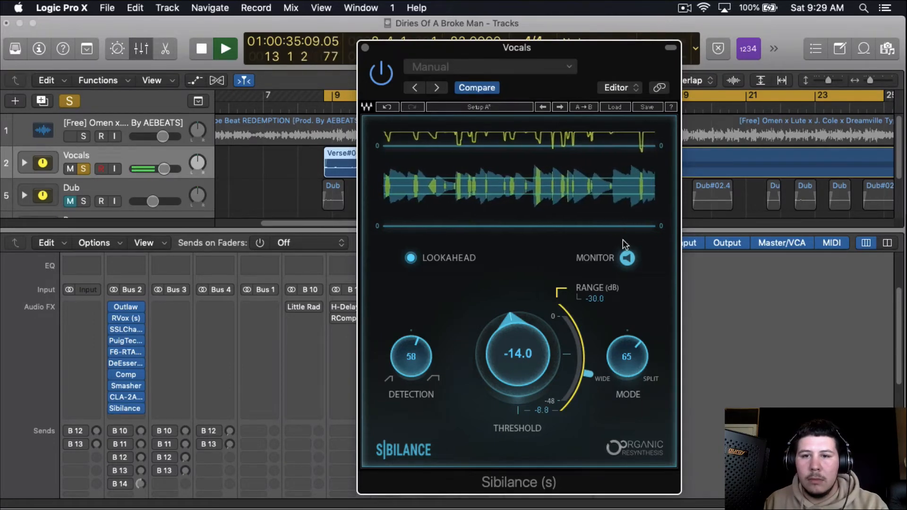
{"action": "left_click", "coordinate": [70, 102]}
{"action": "key", "text": "space"}
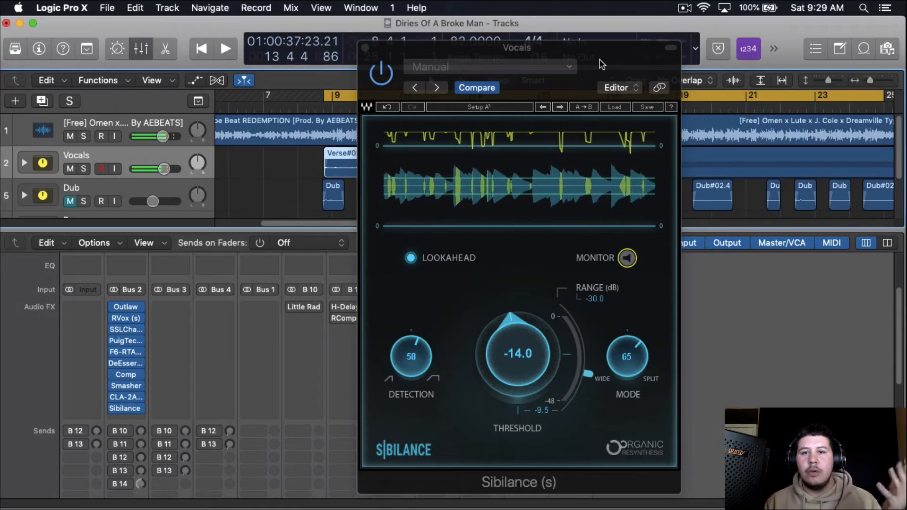
{"action": "left_click", "coordinate": [365, 47]}
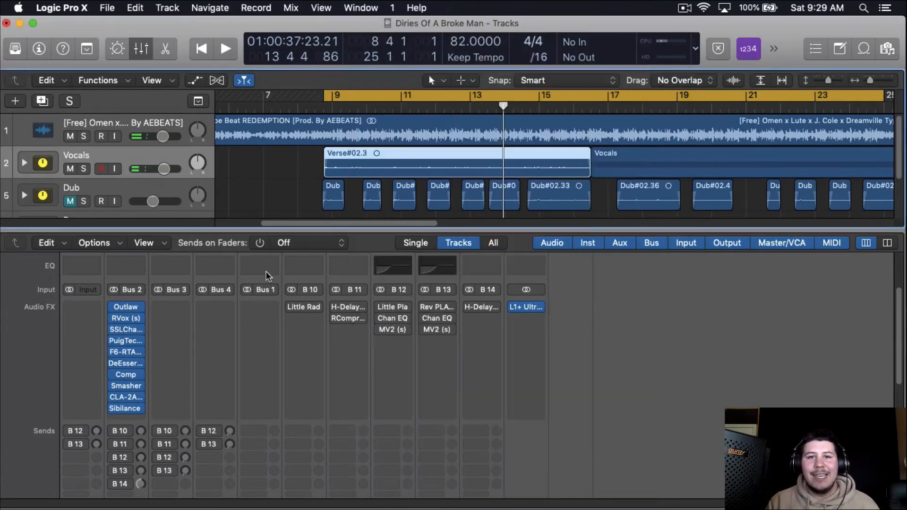
- Insert the stereo Waves S1 Imager after Sibilance on the Vocals channel and set its width to 1.21
{"action": "left_click", "coordinate": [126, 420]}
{"action": "mouse_move", "coordinate": [170, 497]}
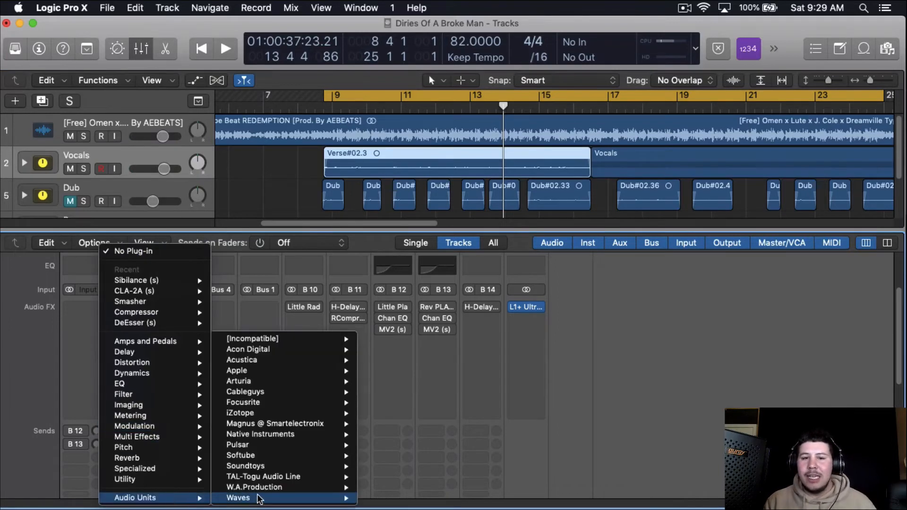
{"action": "mouse_move", "coordinate": [259, 498]}
{"action": "scroll", "coordinate": [429, 472], "scroll_direction": "down", "scroll_amount": 10}
{"action": "scroll", "coordinate": [442, 475], "scroll_direction": "down", "scroll_amount": 5}
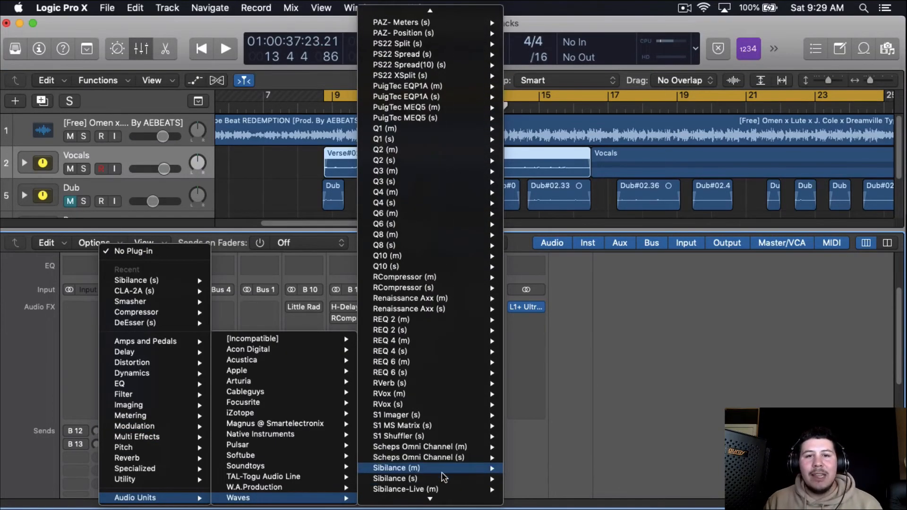
{"action": "scroll", "coordinate": [432, 448], "scroll_direction": "down", "scroll_amount": 3}
{"action": "scroll", "coordinate": [432, 430], "scroll_direction": "down", "scroll_amount": 3}
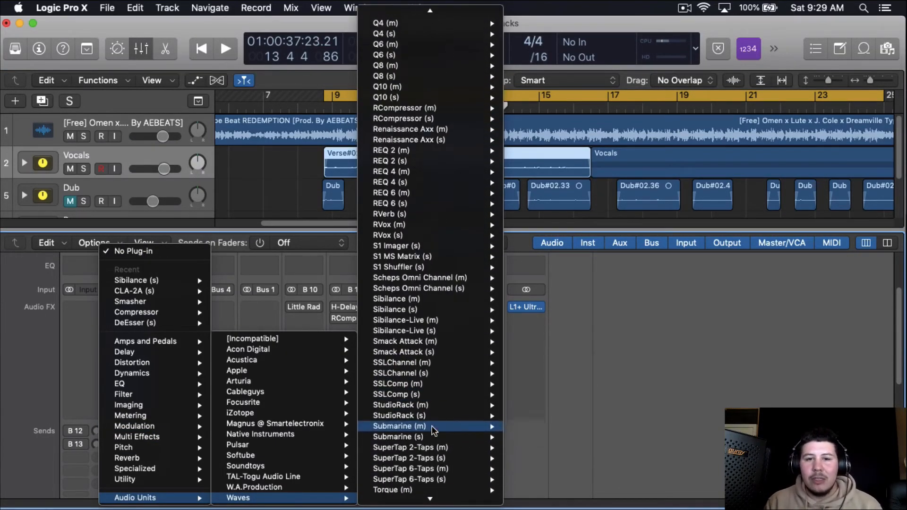
{"action": "scroll", "coordinate": [444, 427], "scroll_direction": "down", "scroll_amount": 6}
{"action": "scroll", "coordinate": [444, 425], "scroll_direction": "down", "scroll_amount": 4}
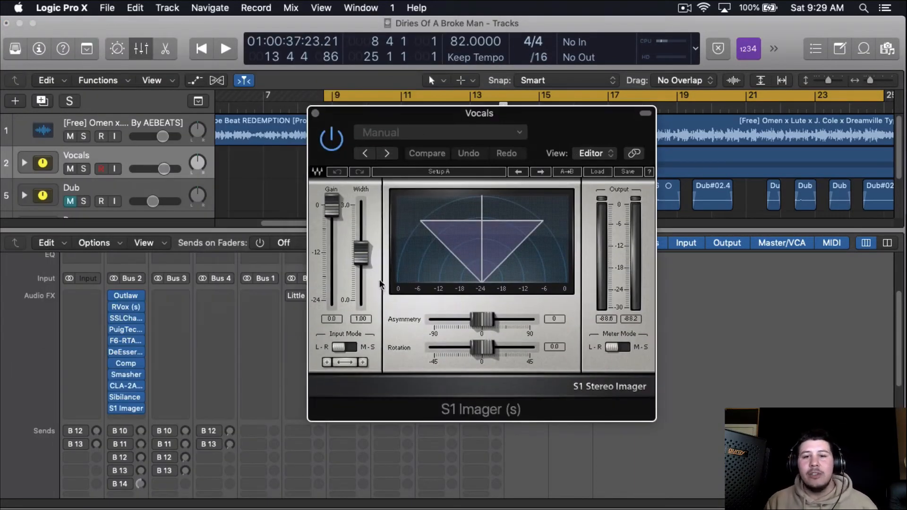
{"action": "mouse_move", "coordinate": [360, 254]}
{"action": "left_mouse_down"}
{"action": "mouse_move", "coordinate": [360, 265]}
{"action": "mouse_move", "coordinate": [360, 257]}
{"action": "left_mouse_up"}
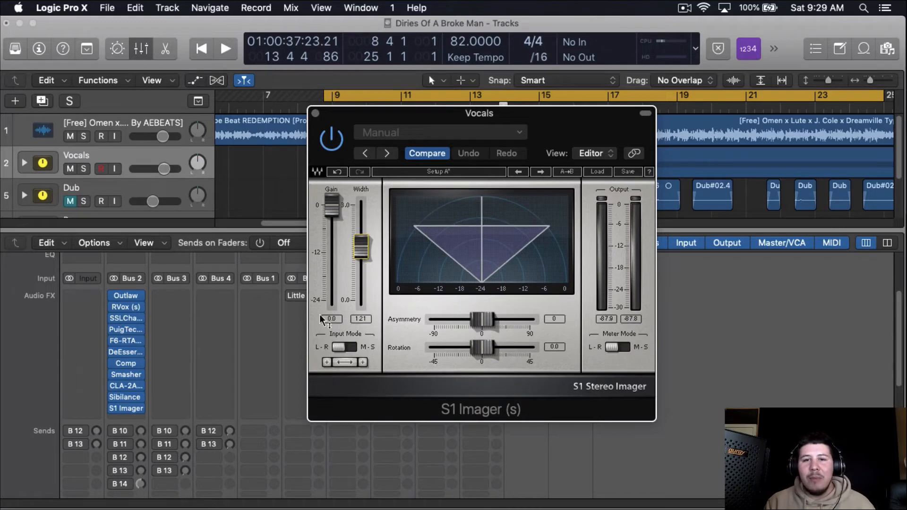
- Try the stereo Stereo Spread plug-in after the S1 Imager on the Vocals channel
{"action": "left_click", "coordinate": [135, 415]}
{"action": "mouse_move", "coordinate": [160, 384]}
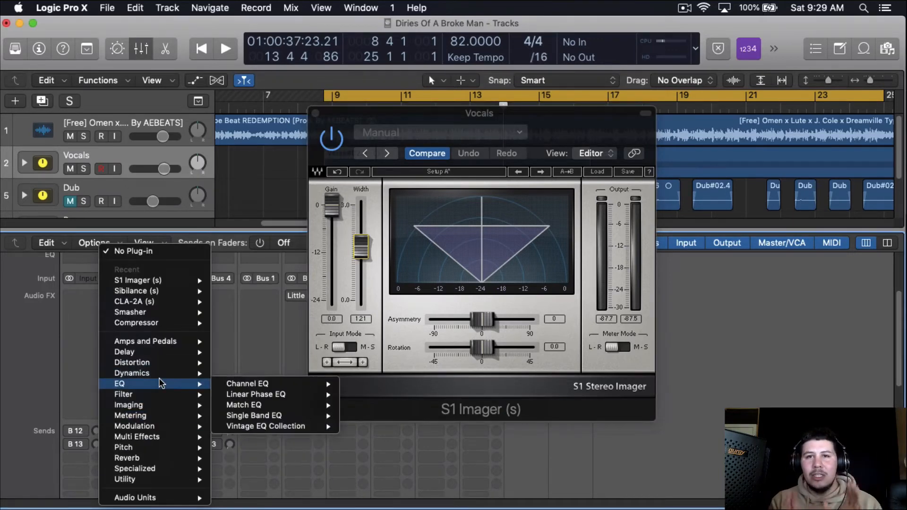
{"action": "mouse_move", "coordinate": [158, 405]}
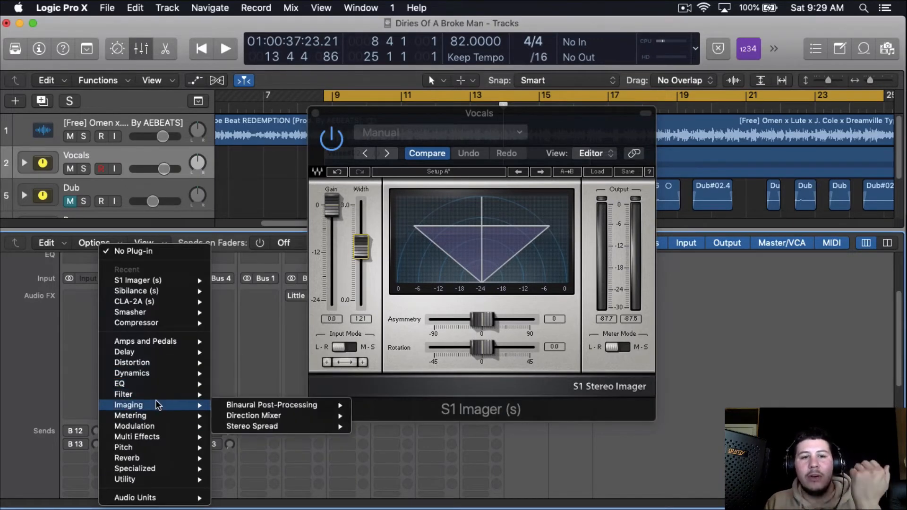
{"action": "mouse_move", "coordinate": [251, 426]}
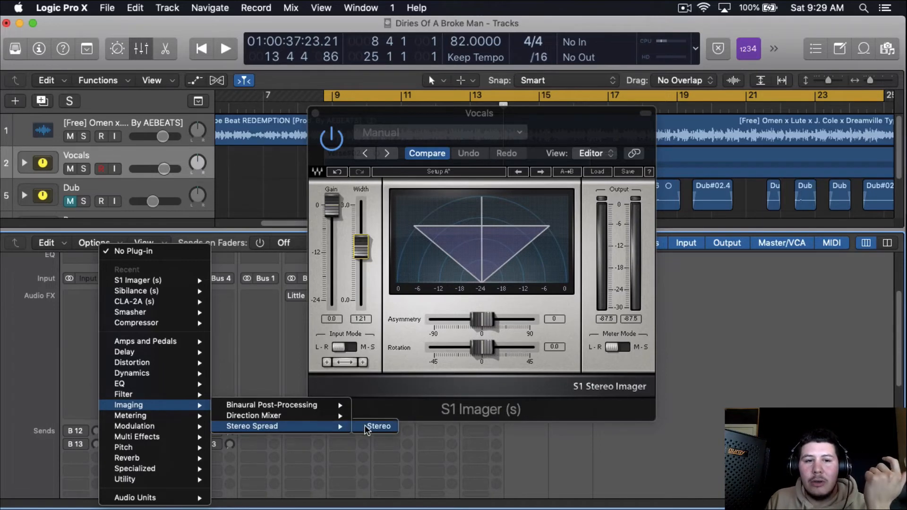
{"action": "left_click", "coordinate": [368, 426]}
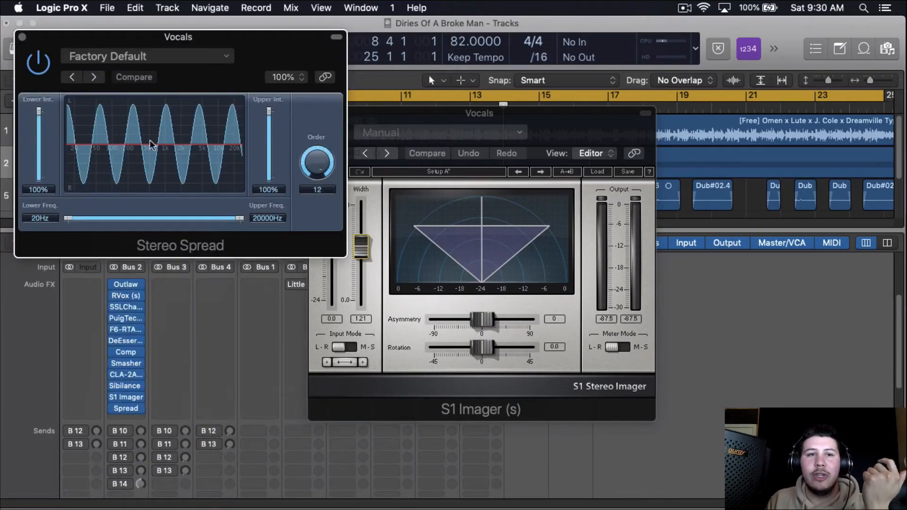
- Try Stereo Spread with 0% lower intensity, 680 Hz lower frequency and 44% upper intensity, and remove it from the Vocals channel
{"action": "double_click", "coordinate": [38, 189]}
{"action": "type", "text": "0"}
{"action": "key", "text": "Return"}
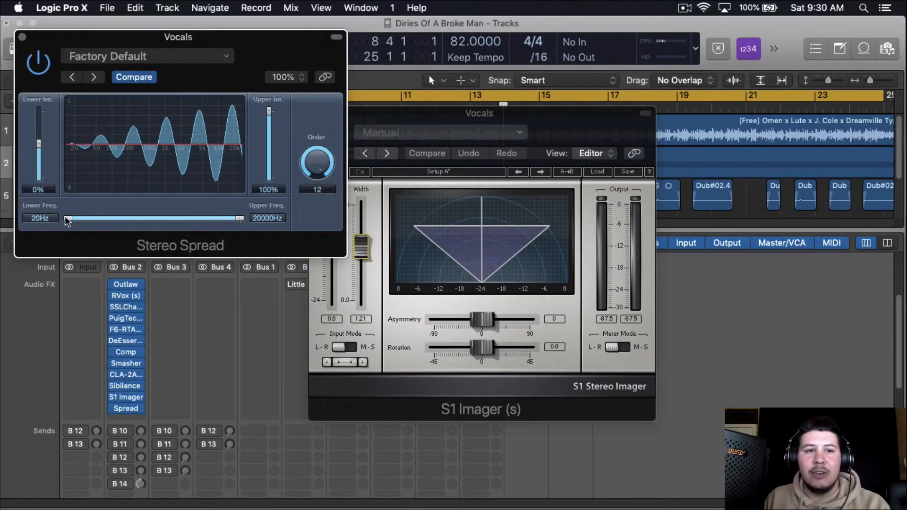
{"action": "left_click_drag", "start_coordinate": [69, 218], "coordinate": [155, 219]}
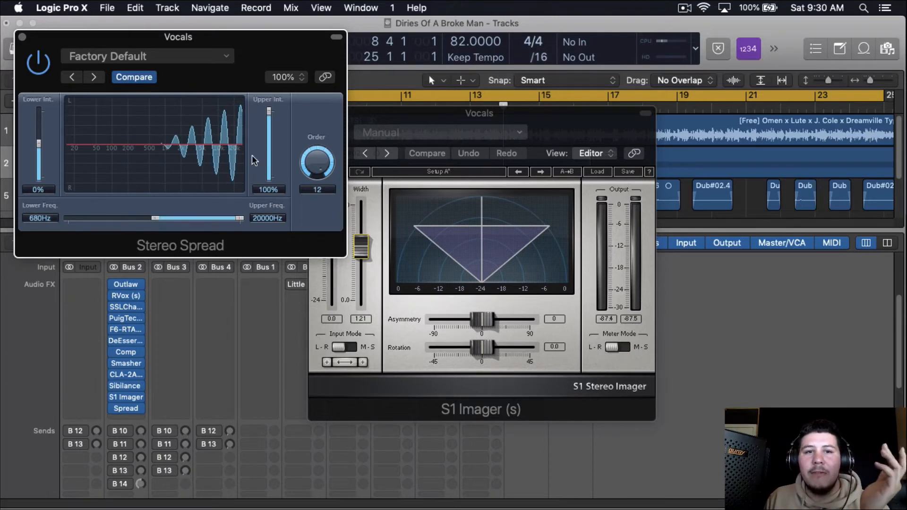
{"action": "left_click_drag", "start_coordinate": [268, 111], "coordinate": [273, 137]}
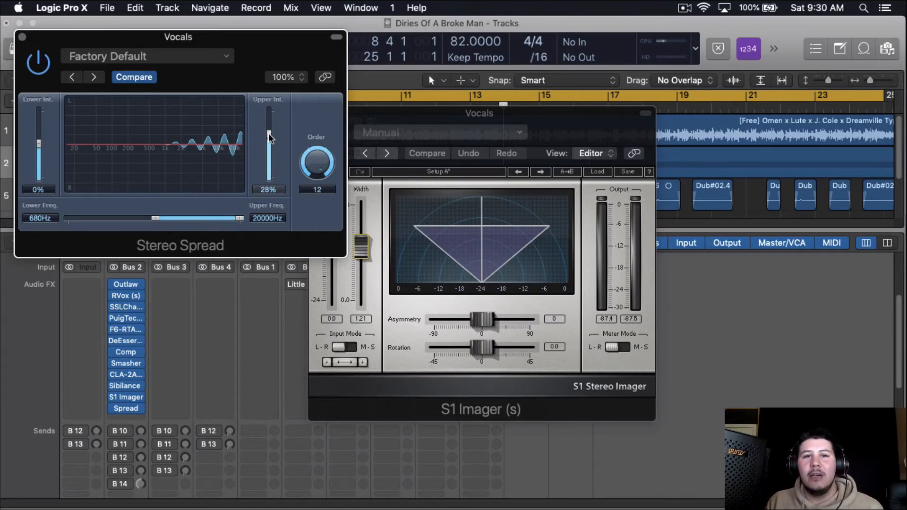
{"action": "left_click_drag", "start_coordinate": [266, 136], "coordinate": [265, 133]}
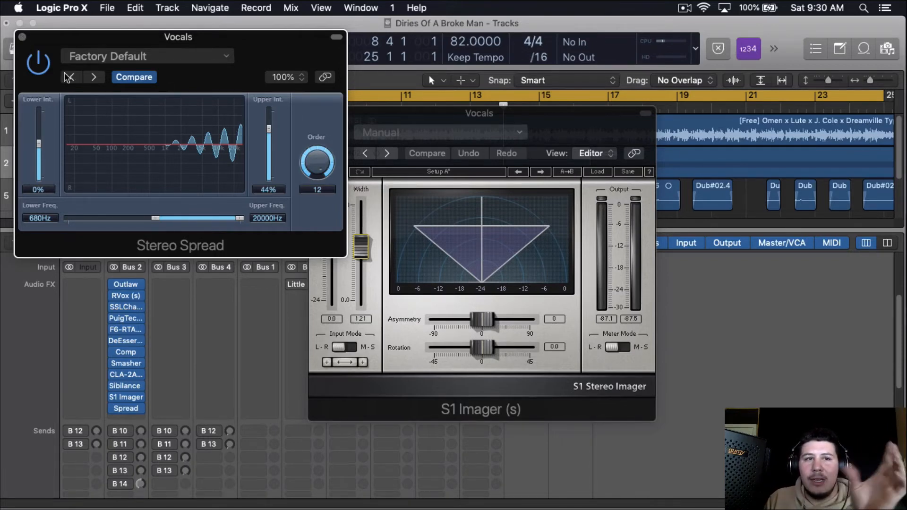
{"action": "left_click", "coordinate": [21, 36]}
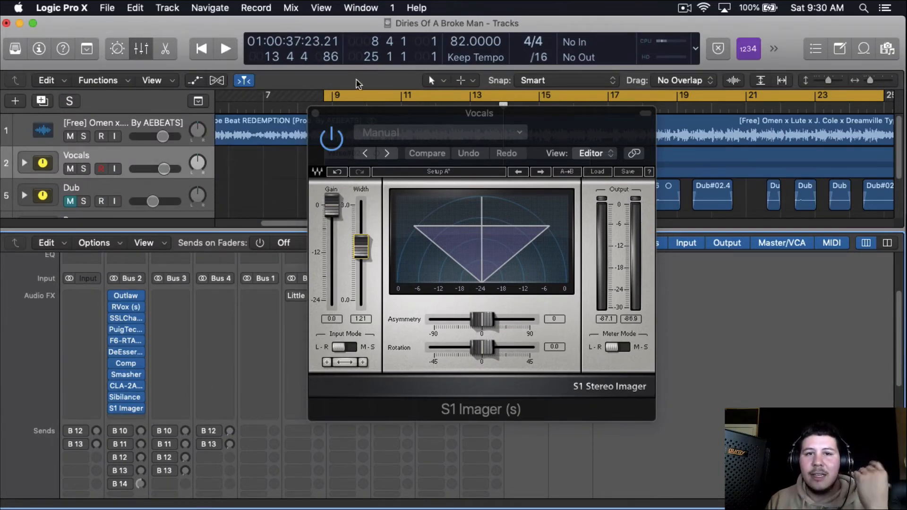
- Close the S1 Imager and switch on the bypassed effects on the Bus 10, 11, 12 and 13 channels
{"action": "left_click", "coordinate": [315, 113]}
{"action": "scroll", "coordinate": [297, 396], "scroll_direction": "down", "scroll_amount": 2}
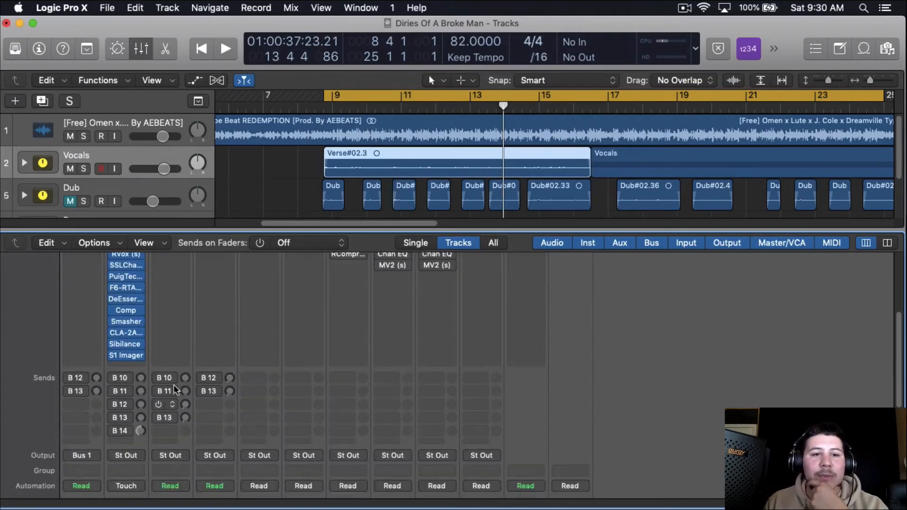
{"action": "mouse_move", "coordinate": [300, 267]}
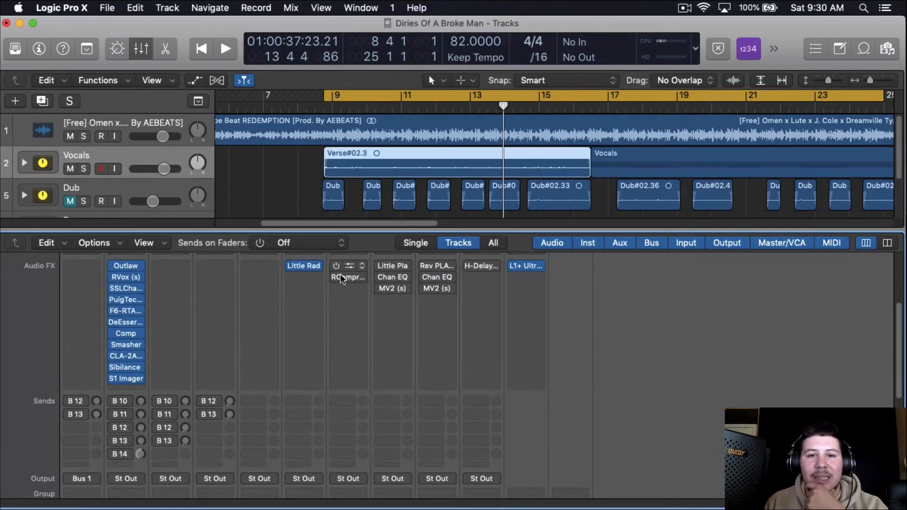
{"action": "left_click", "coordinate": [381, 269]}
{"action": "left_click_drag", "start_coordinate": [379, 266], "coordinate": [380, 288]}
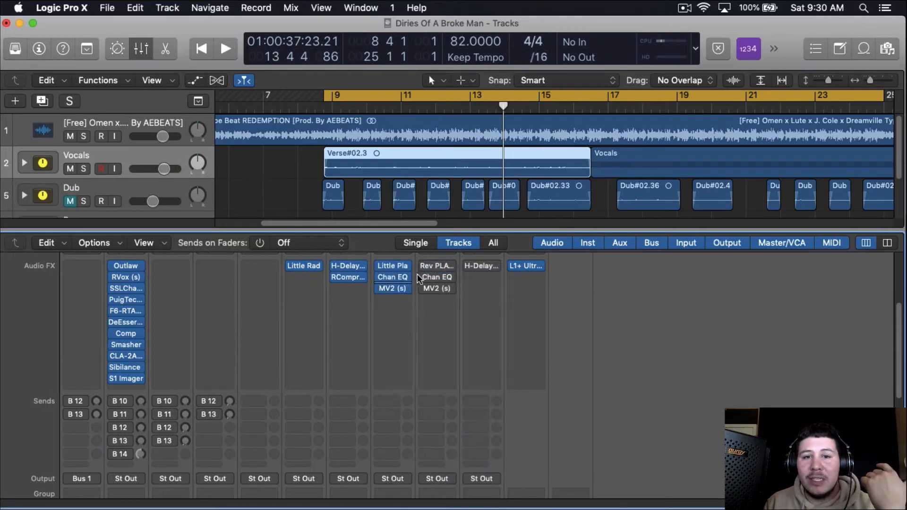
{"action": "left_click_drag", "start_coordinate": [424, 267], "coordinate": [426, 289]}
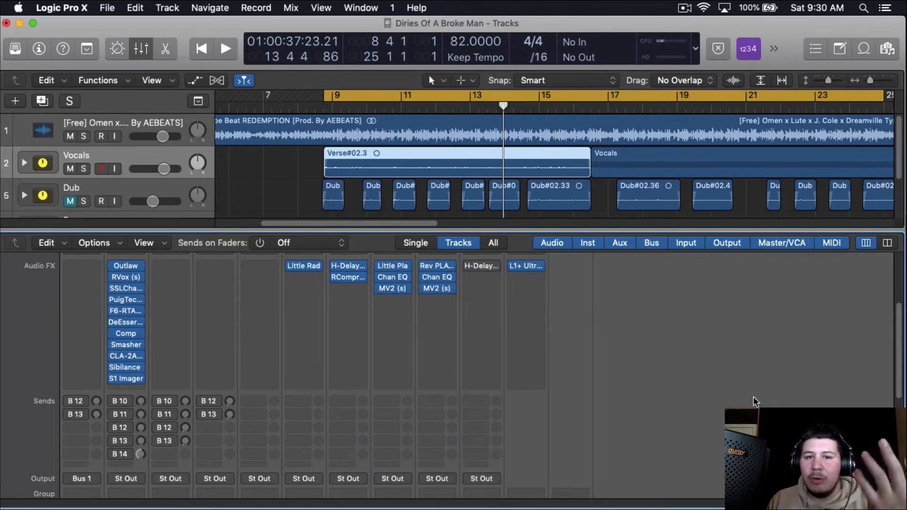
- Move Little Plate from the Bus 12 channel to the end of the Vocals chain and audition it while adjusting its decay
{"action": "mouse_move", "coordinate": [392, 269]}
{"action": "left_click_drag", "start_coordinate": [392, 269], "coordinate": [147, 381]}
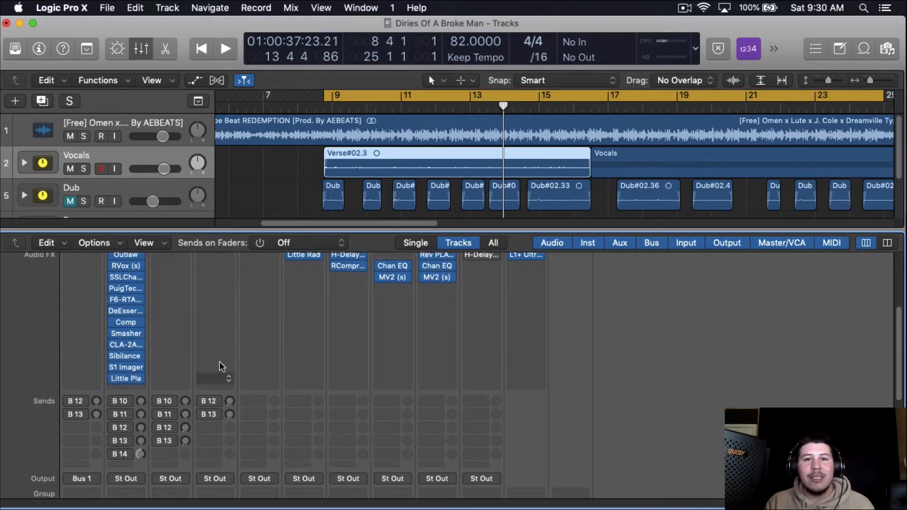
{"action": "key", "text": "space"}
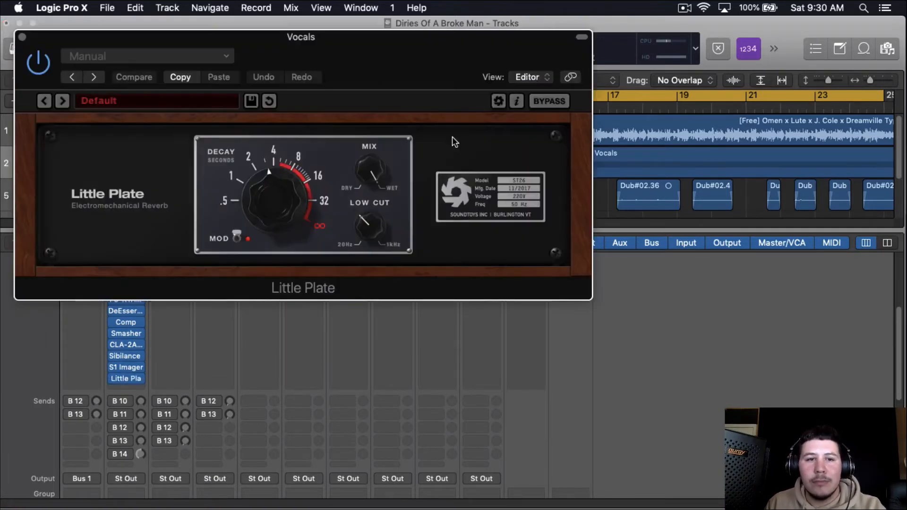
{"action": "left_click_drag", "start_coordinate": [445, 78], "coordinate": [587, 93]}
{"action": "mouse_move", "coordinate": [413, 204]}
{"action": "left_mouse_down"}
{"action": "mouse_move", "coordinate": [402, 201]}
{"action": "mouse_move", "coordinate": [408, 184]}
{"action": "mouse_move", "coordinate": [402, 198]}
{"action": "left_mouse_up"}
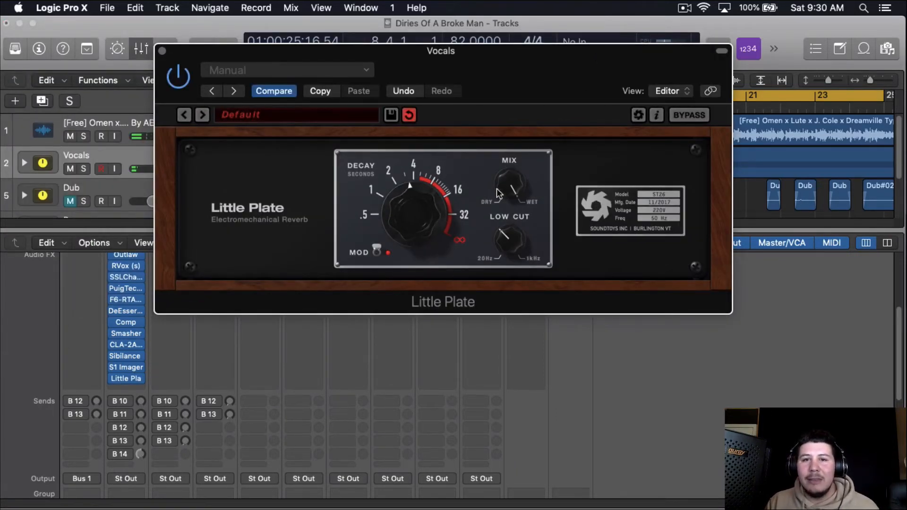
{"action": "left_click", "coordinate": [161, 51]}
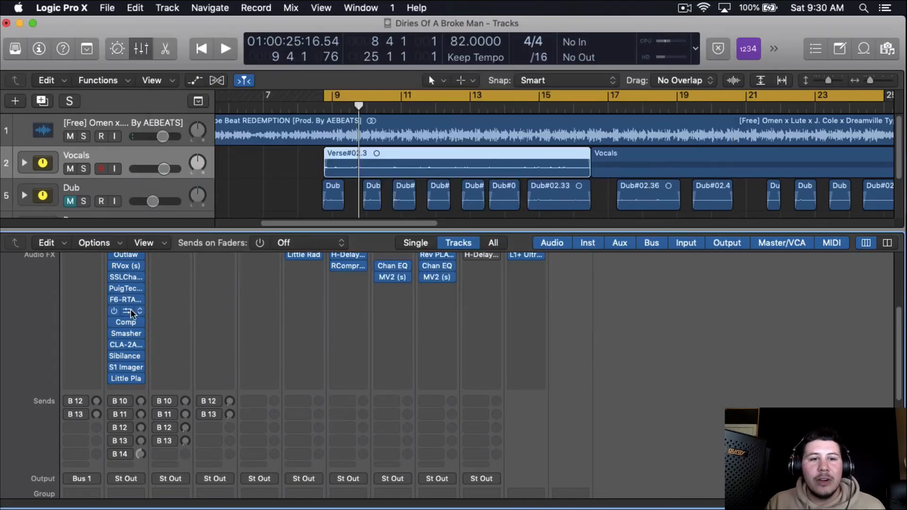
- Open the Little Radiator plug-in on the Bus 10 channel and place its window above the mixer
{"action": "scroll", "coordinate": [394, 257], "scroll_direction": "up", "scroll_amount": 2}
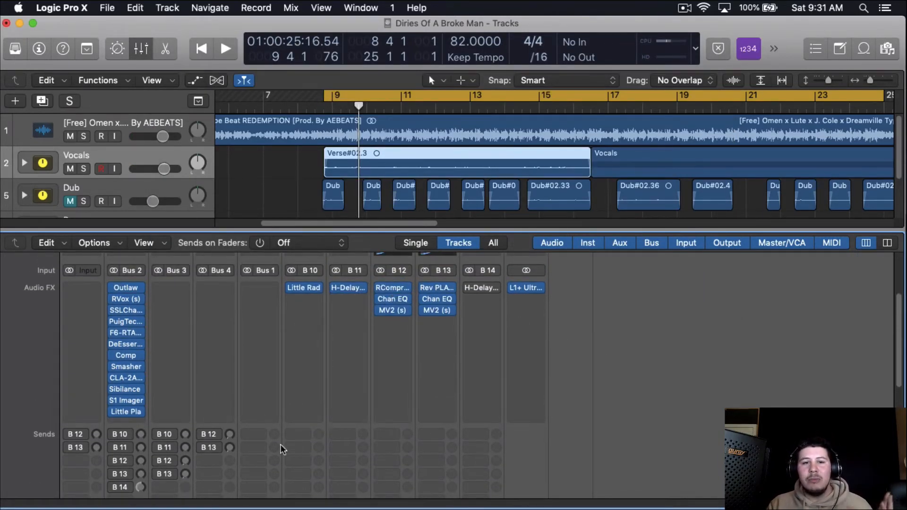
{"action": "left_click", "coordinate": [304, 288]}
{"action": "left_click_drag", "start_coordinate": [352, 57], "coordinate": [432, 49]}
- Try the Softube Saturation Knob after Little Radiator on the Bus 10 channel and remove it
{"action": "left_click", "coordinate": [306, 301]}
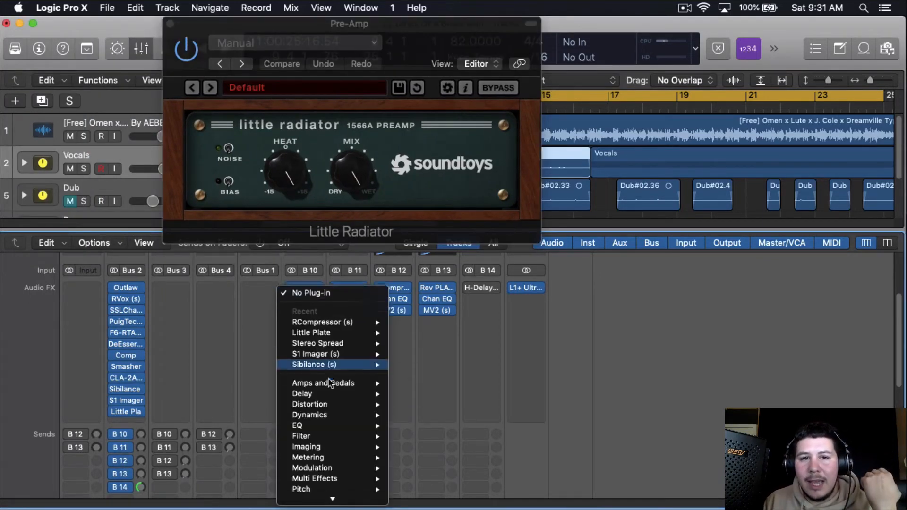
{"action": "mouse_move", "coordinate": [328, 378]}
{"action": "mouse_move", "coordinate": [354, 494]}
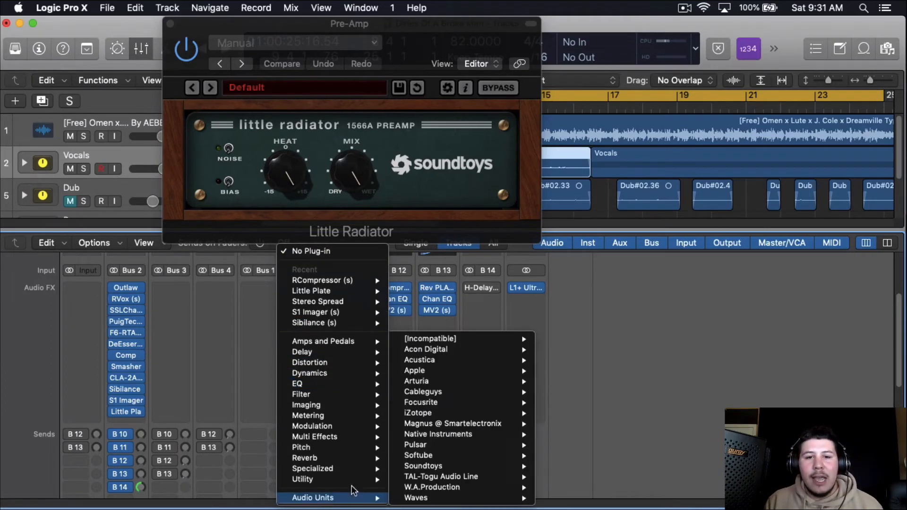
{"action": "mouse_move", "coordinate": [444, 415]}
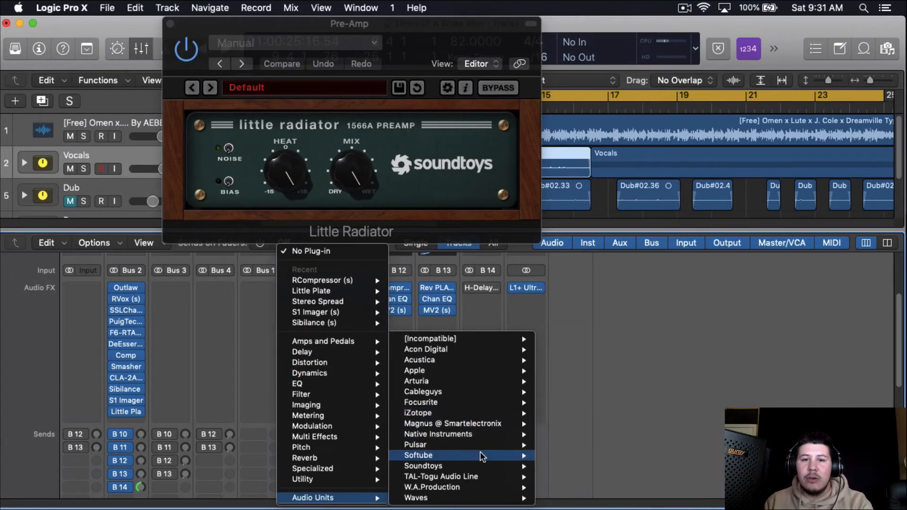
{"action": "mouse_move", "coordinate": [480, 455]}
{"action": "mouse_move", "coordinate": [590, 457]}
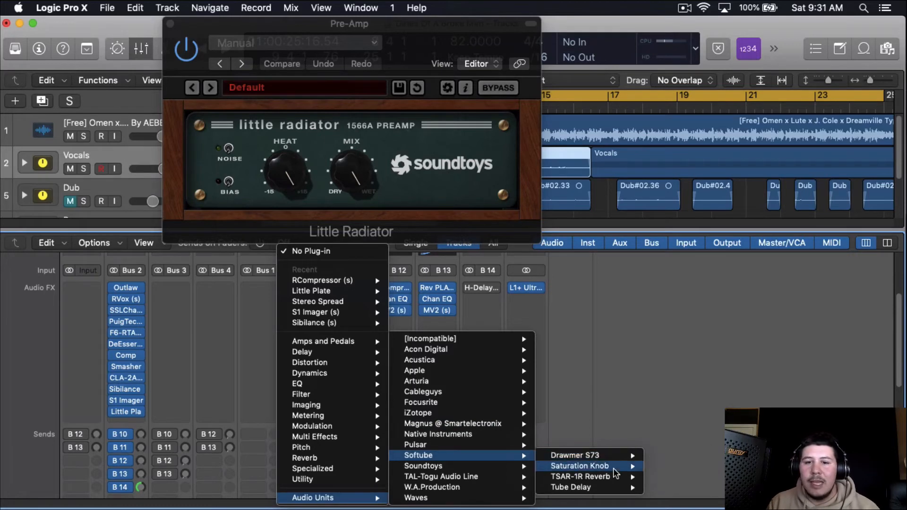
{"action": "left_click", "coordinate": [669, 467]}
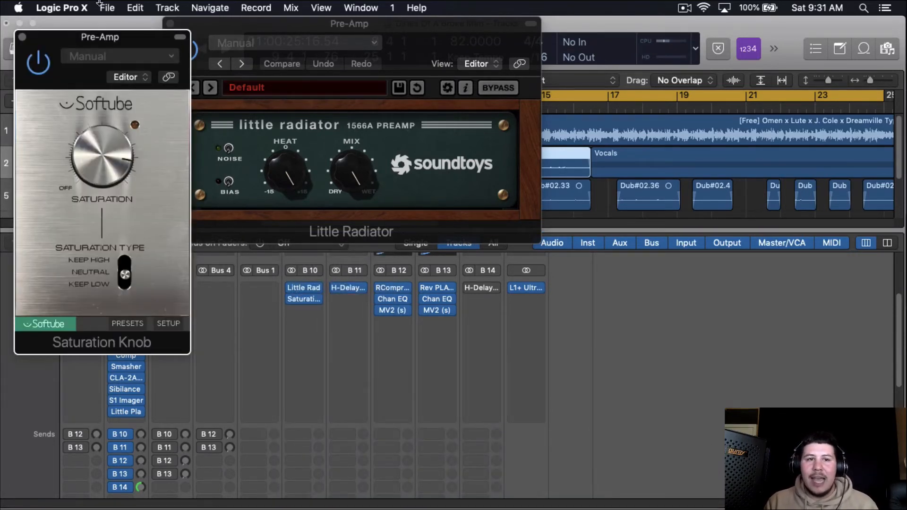
{"action": "left_click", "coordinate": [22, 38]}
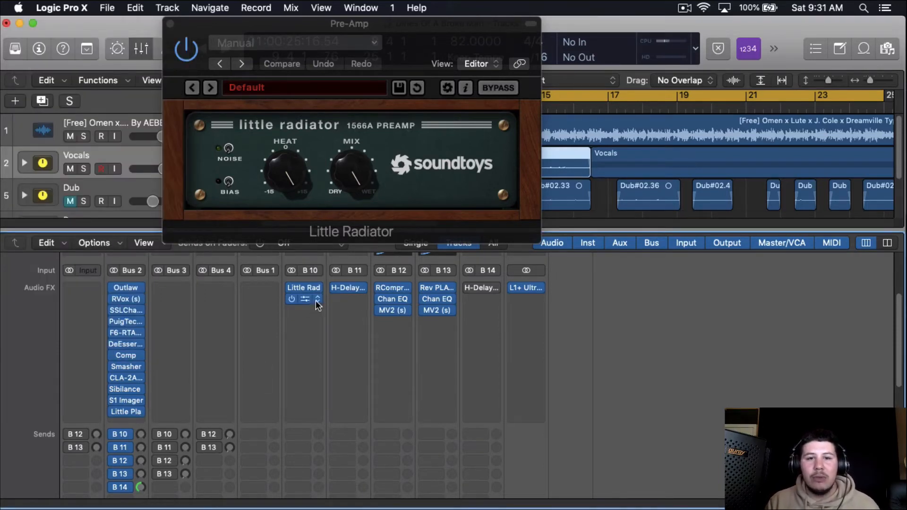
{"action": "left_click", "coordinate": [317, 301]}
{"action": "left_click", "coordinate": [344, 252]}
{"action": "left_click", "coordinate": [311, 304]}
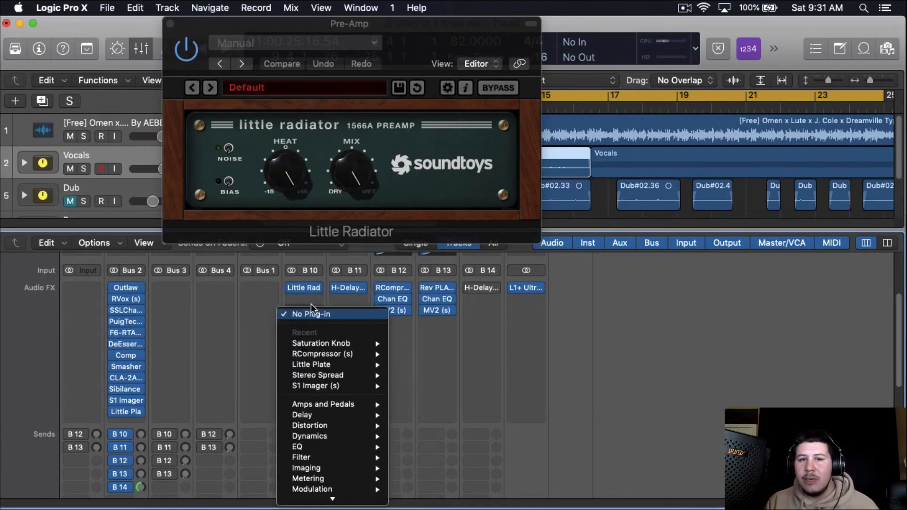
{"action": "mouse_move", "coordinate": [342, 415]}
{"action": "mouse_move", "coordinate": [448, 436]}
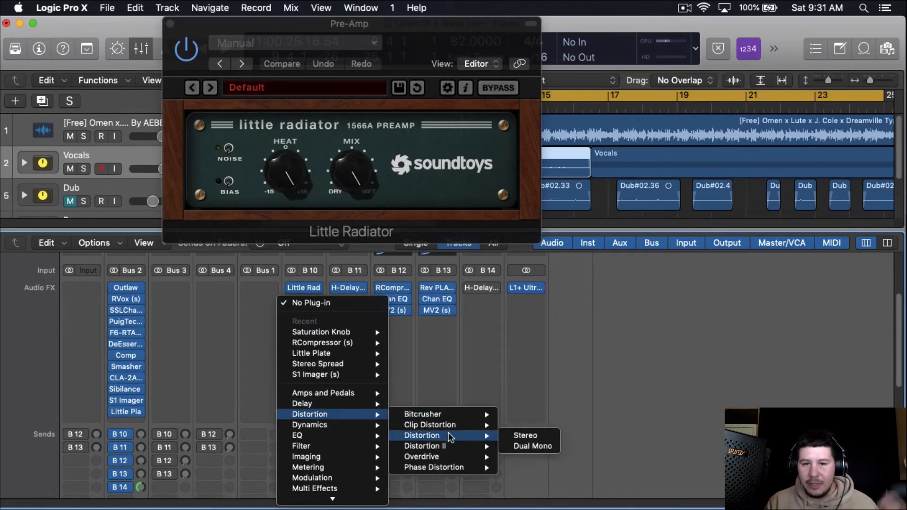
{"action": "left_click", "coordinate": [518, 333]}
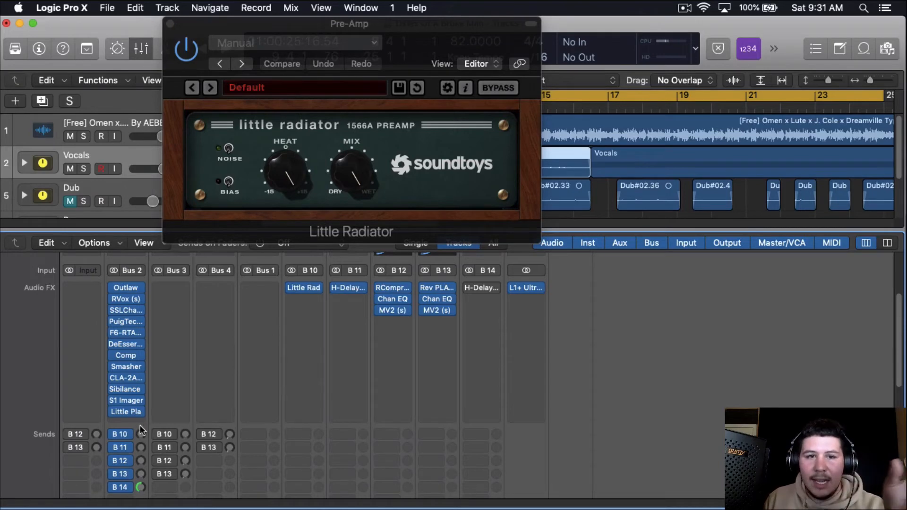
- Compare the vocals with Little Radiator bypassed and active during playback, close its window and stop playback
{"action": "left_click_drag", "start_coordinate": [476, 33], "coordinate": [525, 65]}
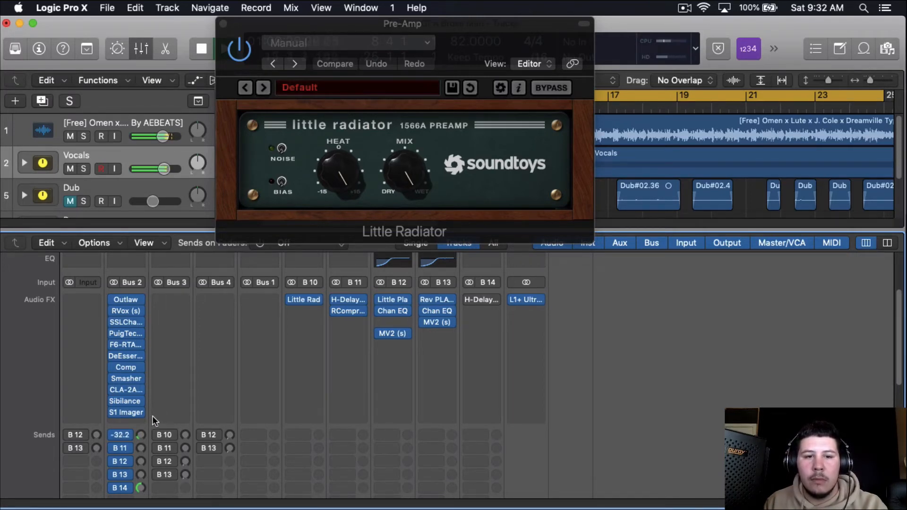
{"action": "left_click", "coordinate": [232, 56]}
{"action": "left_click", "coordinate": [232, 57]}
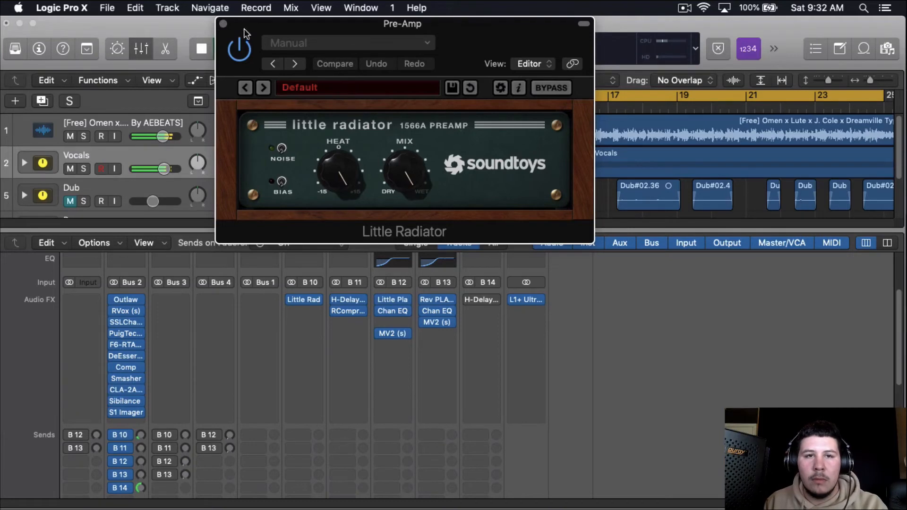
{"action": "left_click", "coordinate": [223, 23]}
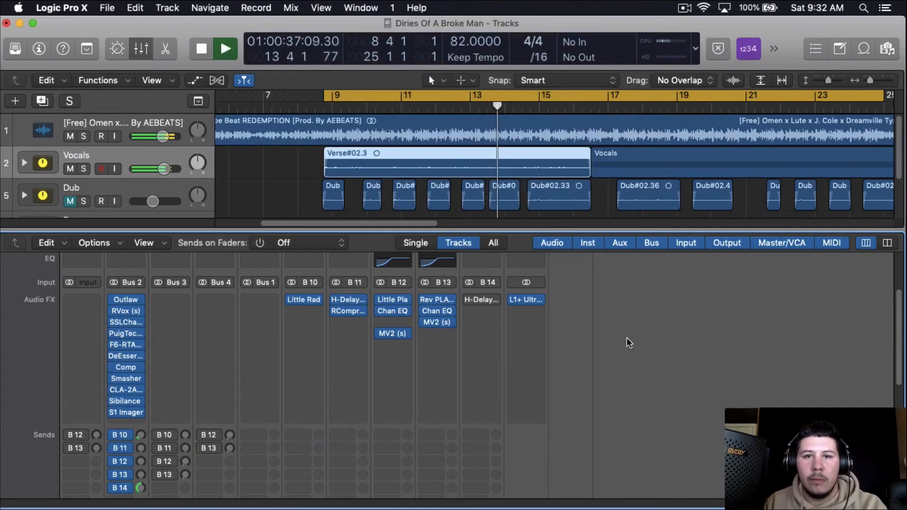
{"action": "key", "text": "space"}
- Open H-Delay on the Bus 11 channel and examine its host-synced delay time, HiPass filter and Analog setting
{"action": "scroll", "coordinate": [257, 412], "scroll_direction": "down", "scroll_amount": 2}
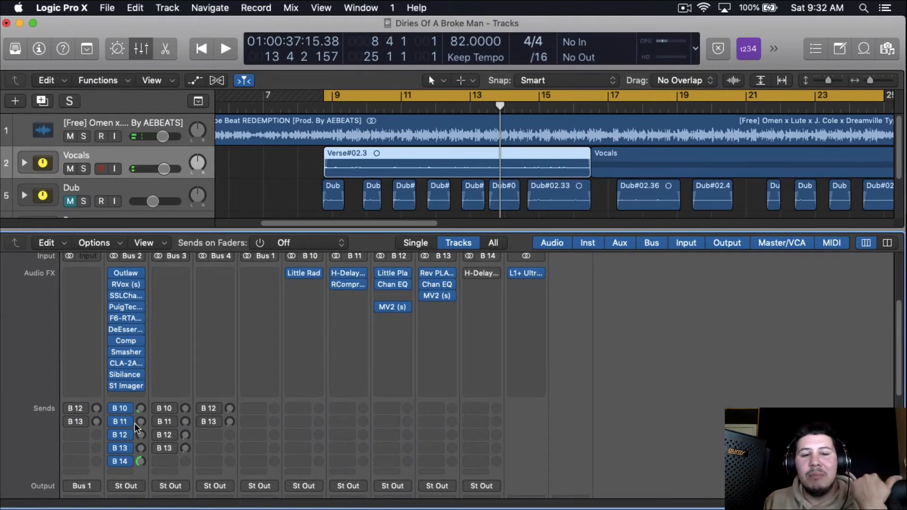
{"action": "left_click", "coordinate": [349, 275]}
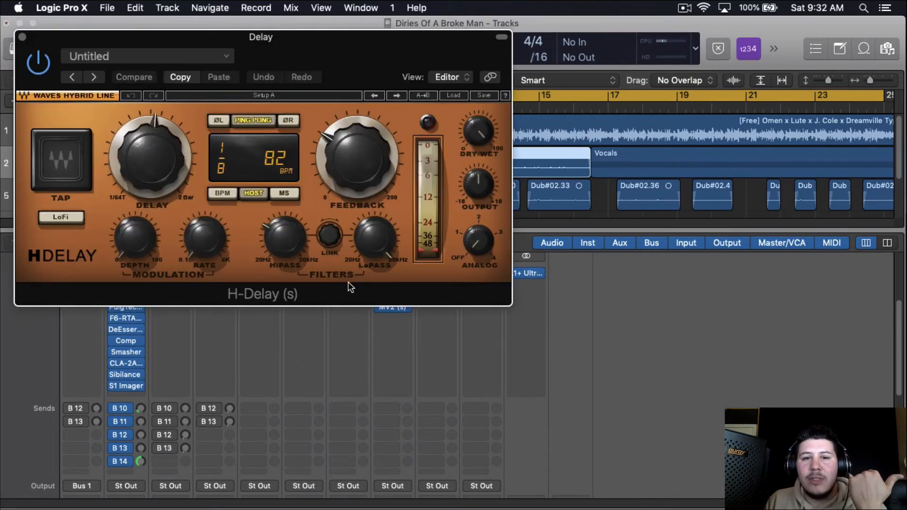
{"action": "left_click_drag", "start_coordinate": [371, 72], "coordinate": [765, 59]}
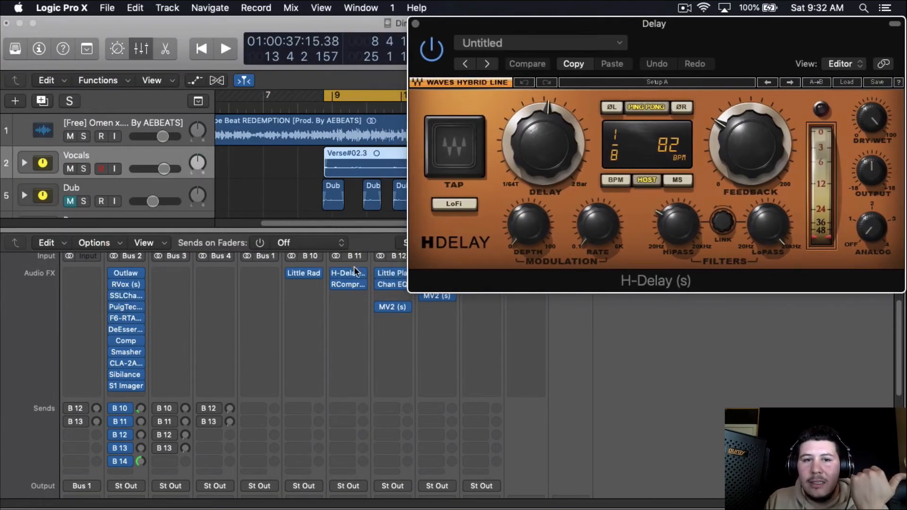
{"action": "left_click", "coordinate": [348, 286]}
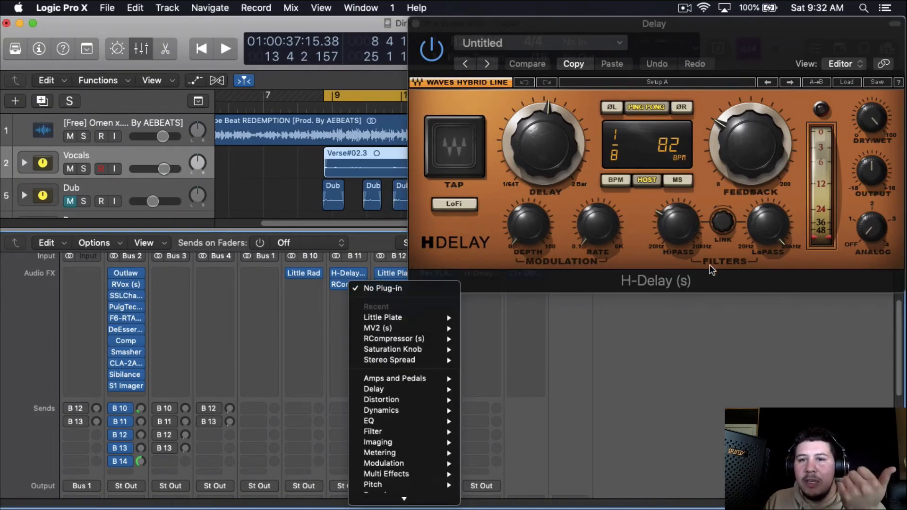
{"action": "left_click", "coordinate": [675, 135]}
{"action": "left_click", "coordinate": [647, 178]}
{"action": "left_click_drag", "start_coordinate": [707, 48], "coordinate": [646, 97]}
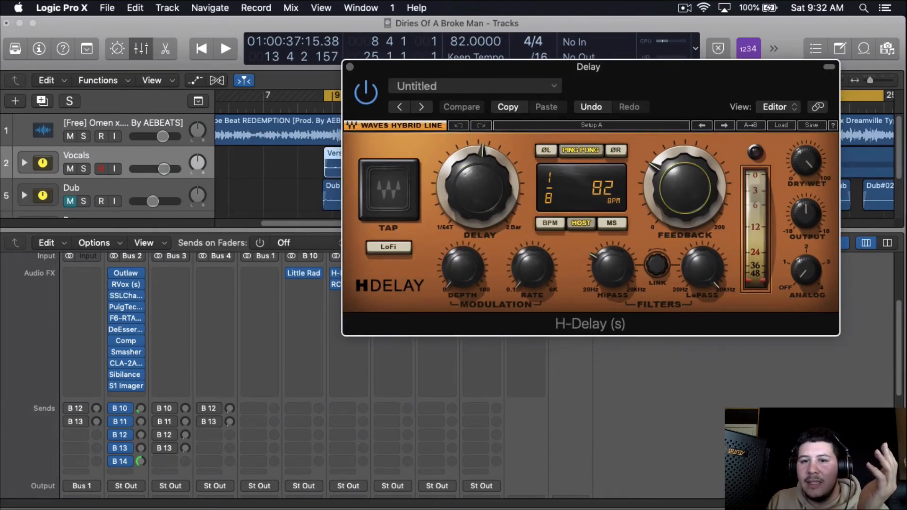
{"action": "left_click_drag", "start_coordinate": [613, 268], "coordinate": [613, 266]}
{"action": "left_click", "coordinate": [806, 271]}
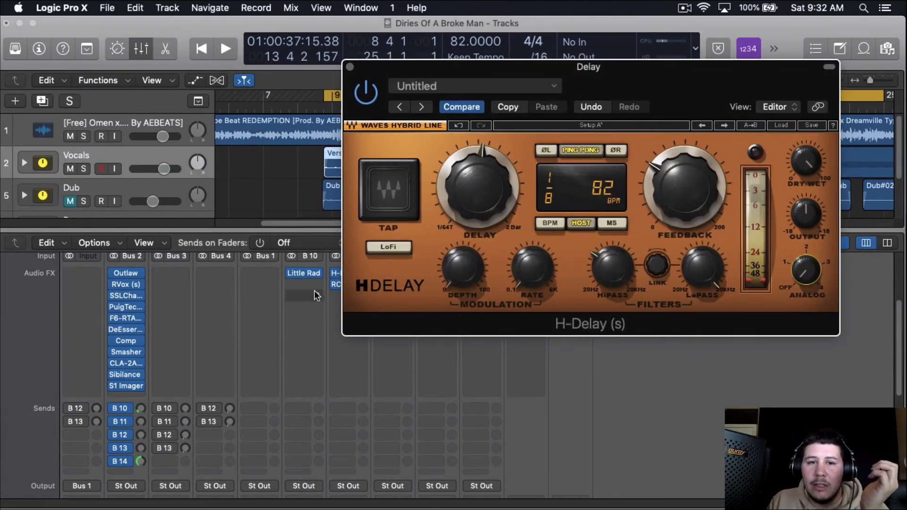
{"action": "left_click_drag", "start_coordinate": [630, 84], "coordinate": [654, 42]}
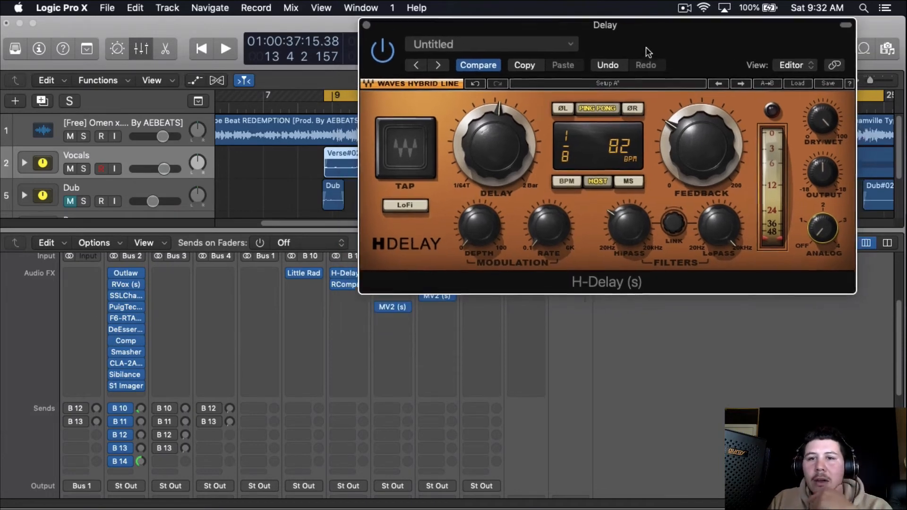
- Open the RCompressor on the Bus 11 channel beside H-Delay and examine its Bus 2 side chain and threshold settings
{"action": "left_click", "coordinate": [348, 285]}
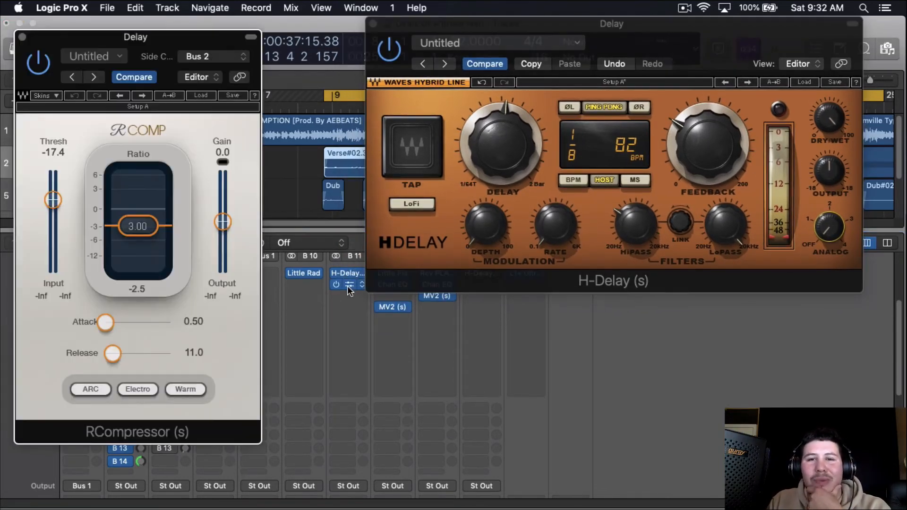
{"action": "left_click_drag", "start_coordinate": [164, 42], "coordinate": [280, 29]}
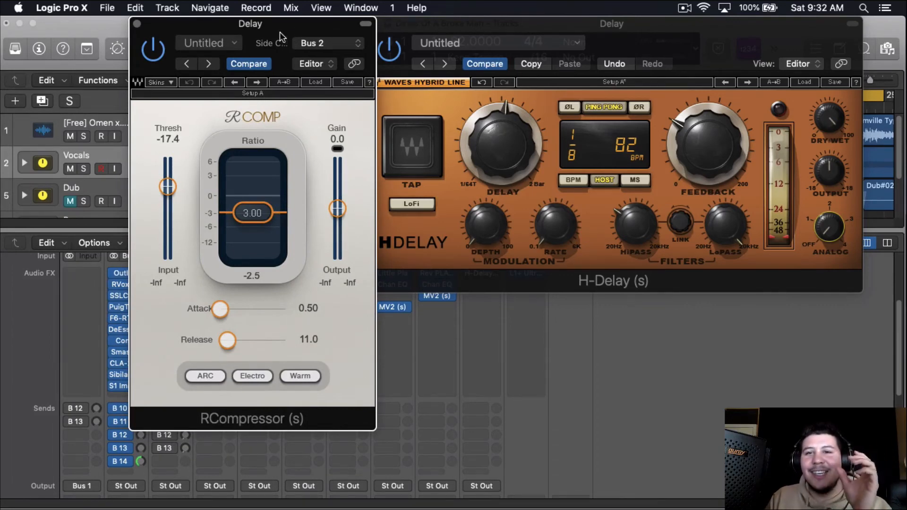
{"action": "left_click_drag", "start_coordinate": [280, 32], "coordinate": [287, 37]}
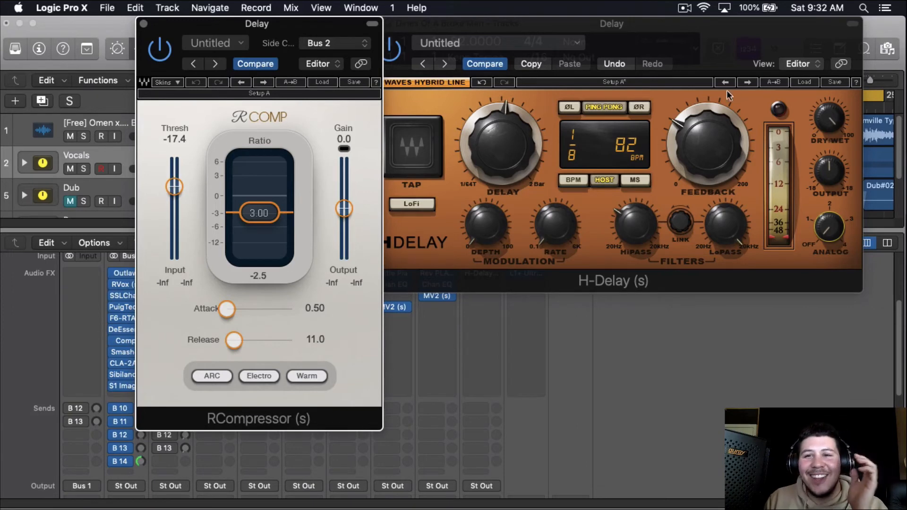
{"action": "left_click", "coordinate": [722, 56]}
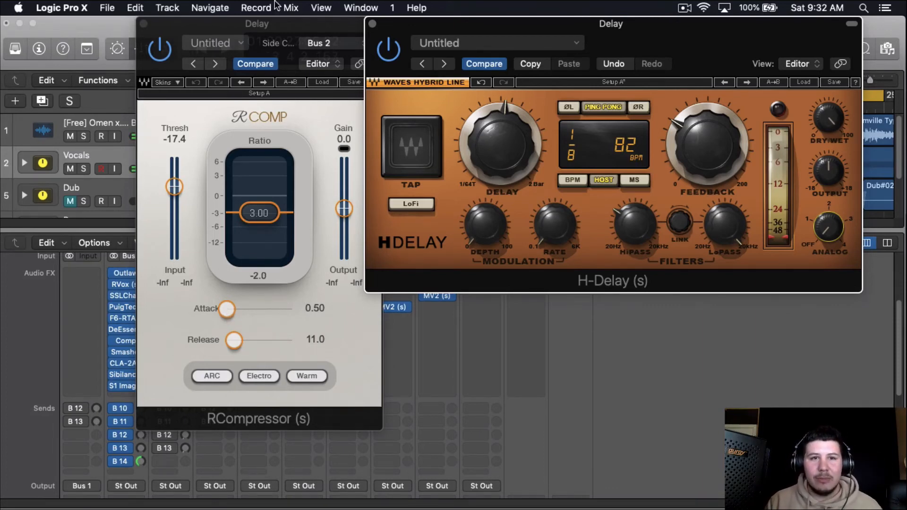
{"action": "left_click", "coordinate": [306, 53]}
{"action": "left_click_drag", "start_coordinate": [306, 53], "coordinate": [496, 53]}
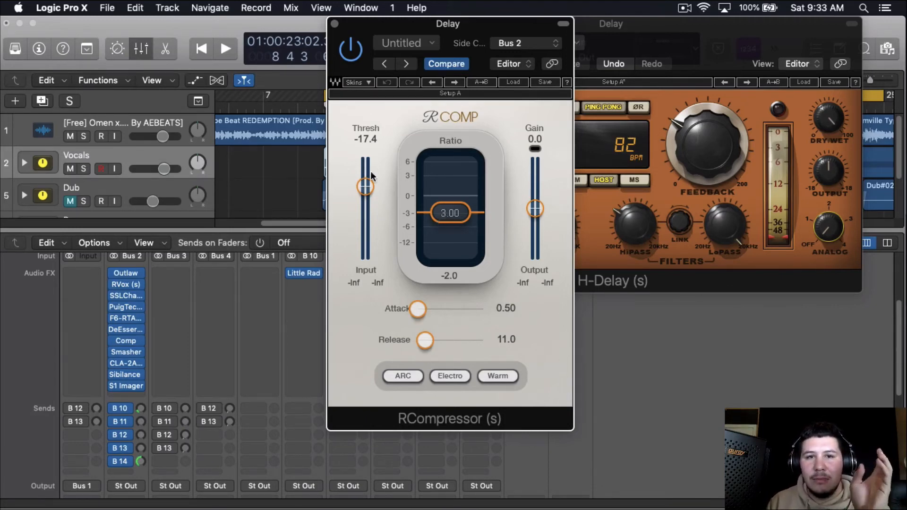
{"action": "left_click_drag", "start_coordinate": [362, 24], "coordinate": [287, 24]}
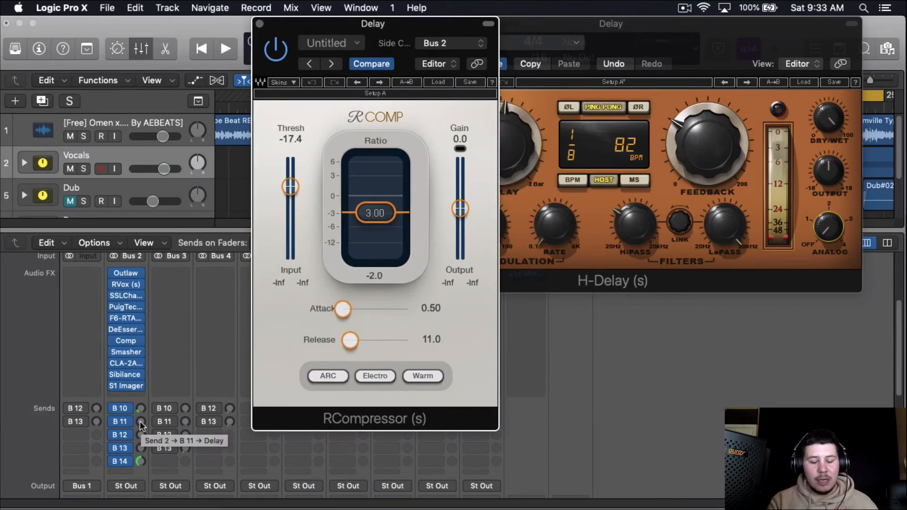
- Raise the Vocals send to Bus 11 to about -27.2 dB during playback, then close RCompressor and H-Delay
{"action": "key", "text": "space"}
{"action": "left_click_drag", "start_coordinate": [140, 422], "coordinate": [155, 401]}
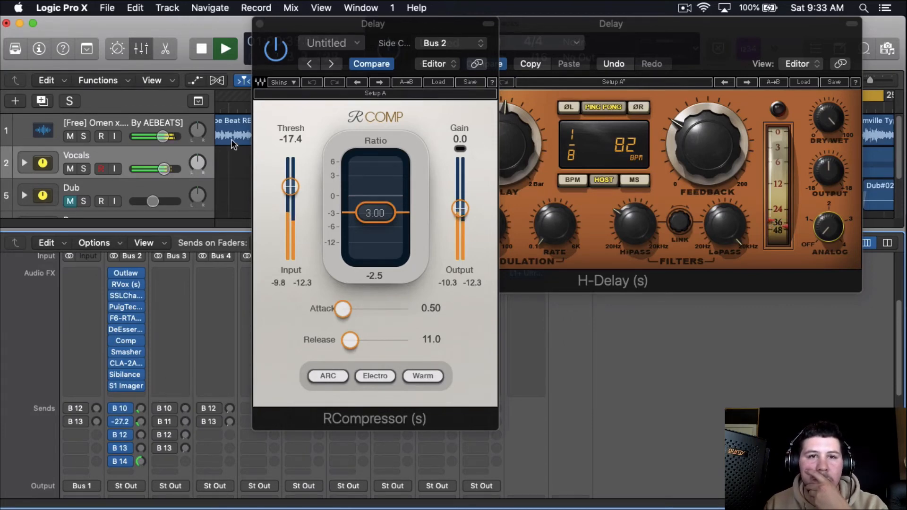
{"action": "left_click", "coordinate": [260, 24]}
{"action": "left_click", "coordinate": [372, 24]}
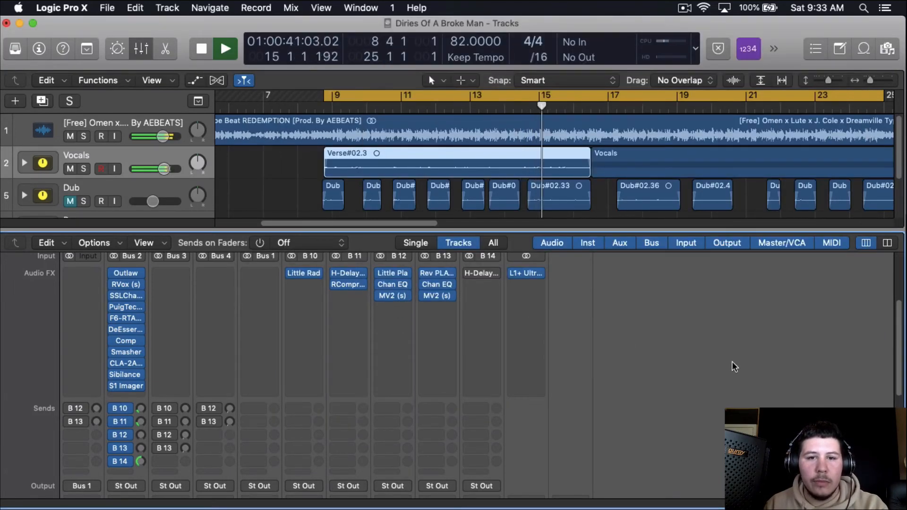
{"action": "key", "text": "space"}
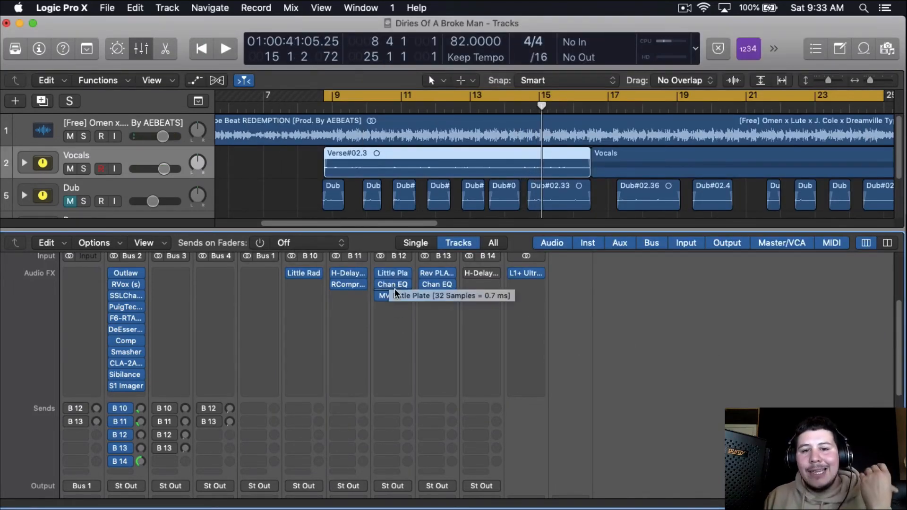
- Open Little Plate, the Channel EQ and MV2 on the Bus 12 channel in turn to examine the reverb chain's settings
{"action": "left_click", "coordinate": [397, 275]}
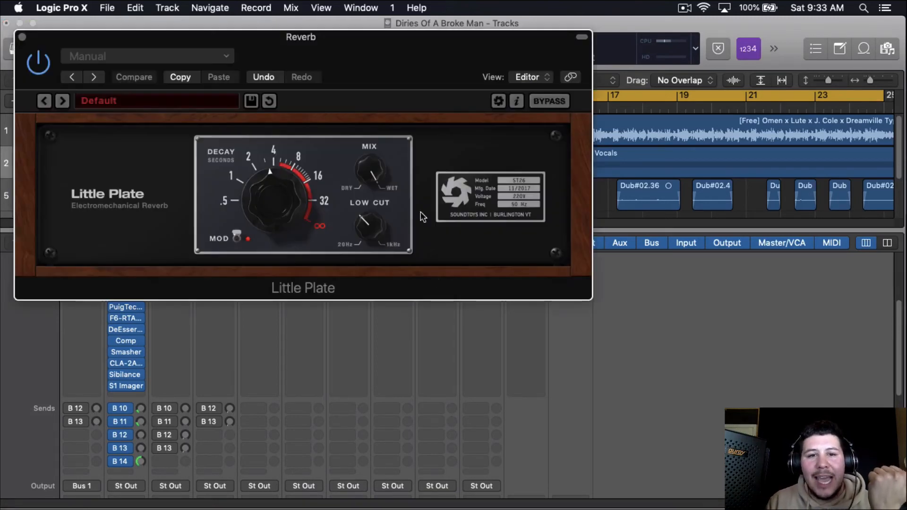
{"action": "scroll", "coordinate": [411, 324], "scroll_direction": "up", "scroll_amount": 5}
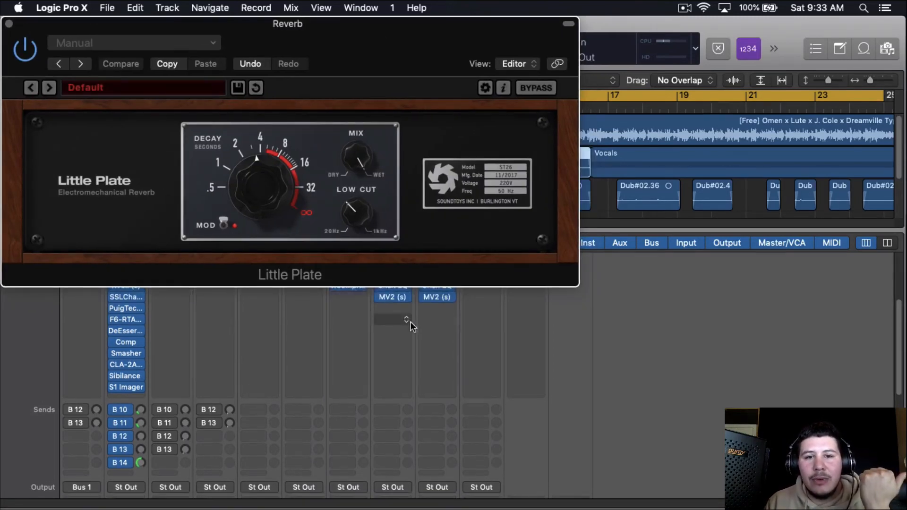
{"action": "left_click", "coordinate": [395, 391]}
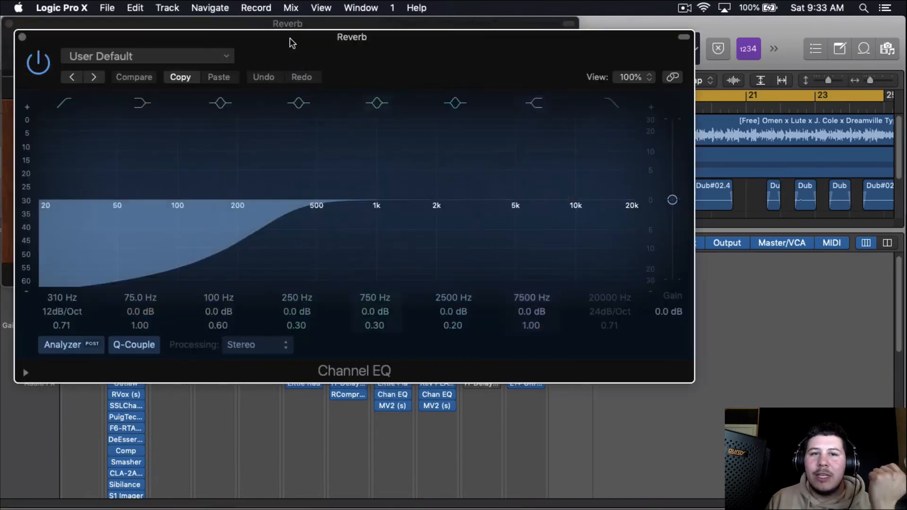
{"action": "left_click_drag", "start_coordinate": [290, 38], "coordinate": [600, 58]}
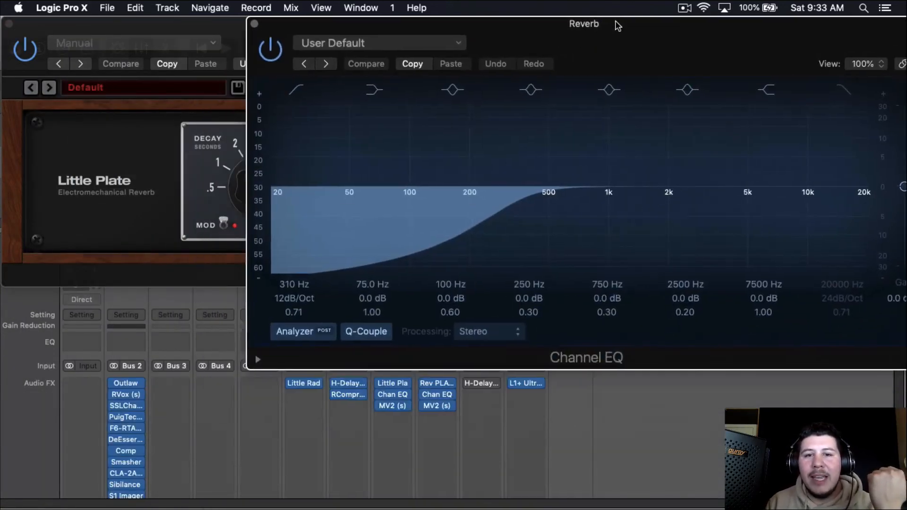
{"action": "left_click", "coordinate": [258, 24]}
{"action": "left_click", "coordinate": [391, 405]}
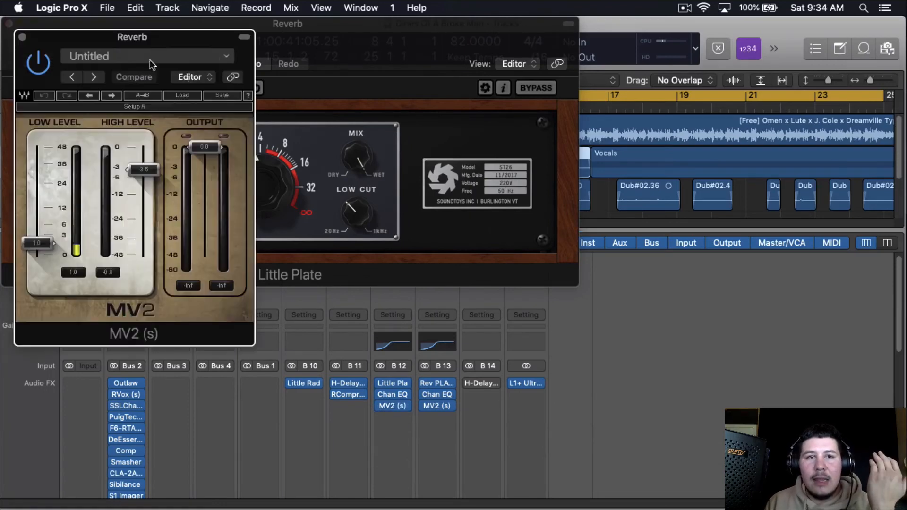
{"action": "left_click_drag", "start_coordinate": [156, 38], "coordinate": [500, 121]}
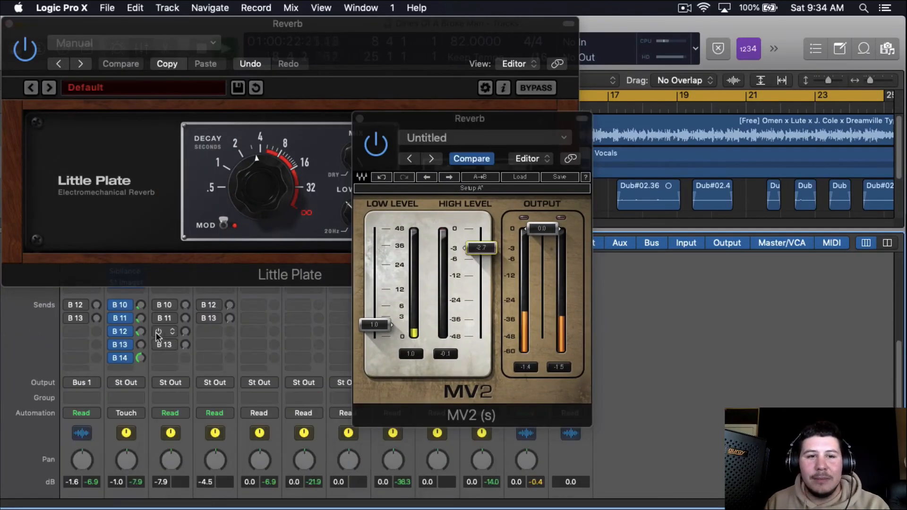
- Adjust the High Level of MV2 on the Bus 12 reverb channel to -3.5 during playback, then close MV2
{"action": "mouse_move", "coordinate": [146, 332]}
{"action": "left_mouse_down"}
{"action": "mouse_move", "coordinate": [162, 301]}
{"action": "mouse_move", "coordinate": [160, 333]}
{"action": "left_mouse_up"}
{"action": "left_click_drag", "start_coordinate": [481, 248], "coordinate": [481, 310]}
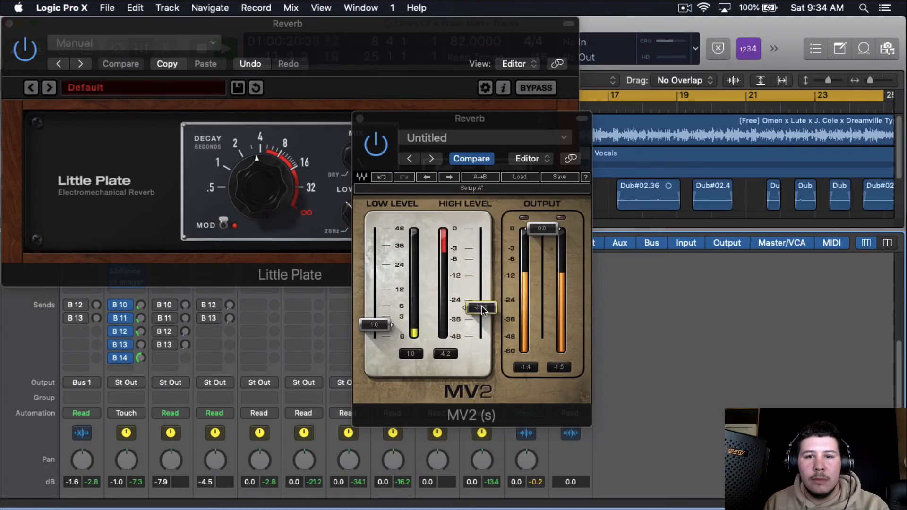
{"action": "scroll", "coordinate": [480, 334], "scroll_direction": "up", "scroll_amount": 10}
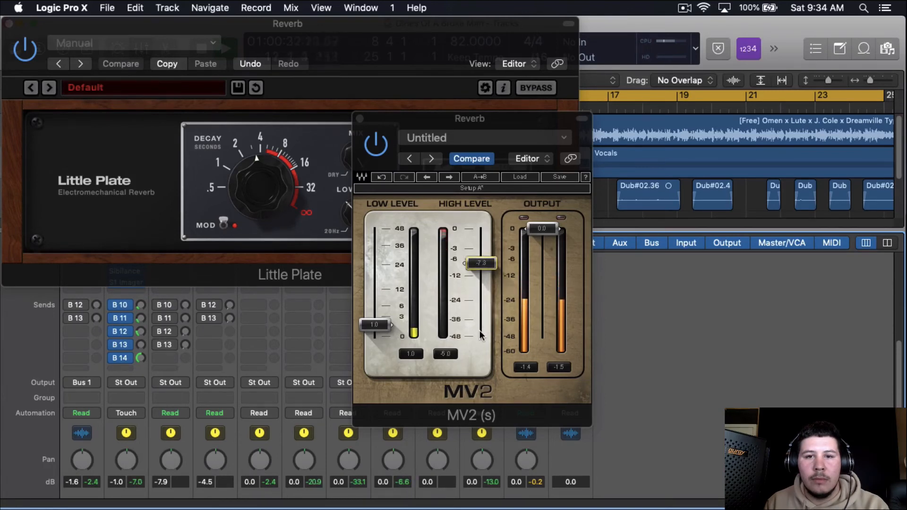
{"action": "left_click_drag", "start_coordinate": [422, 114], "coordinate": [630, 42]}
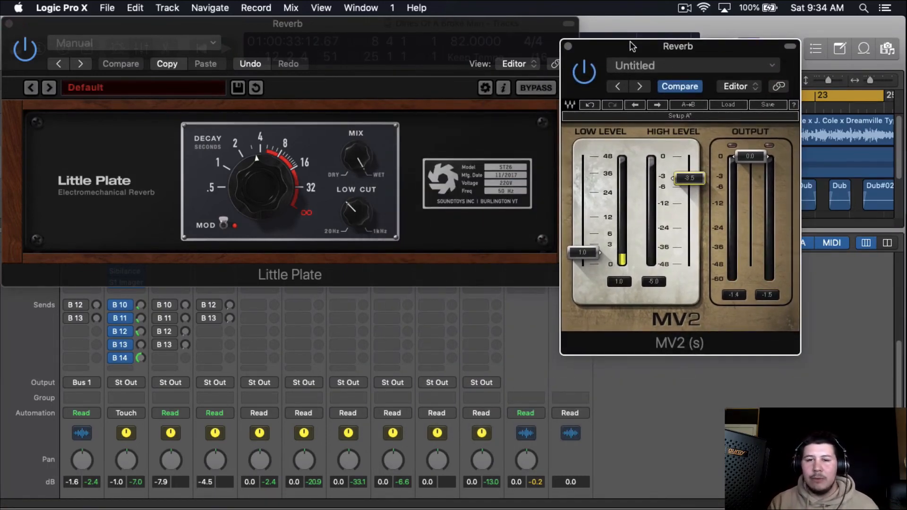
{"action": "left_click", "coordinate": [568, 46]}
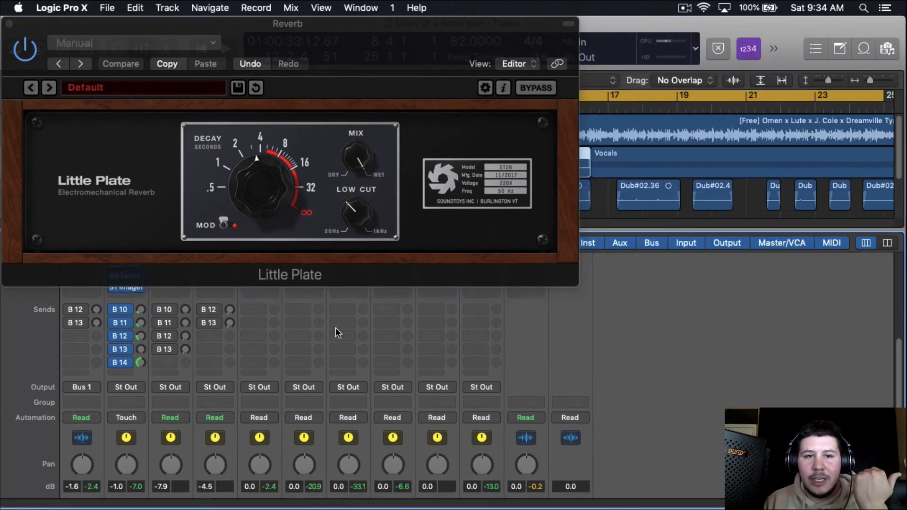
- Examine the decay setting of Little Plate on the Bus 12 channel, then close the plug-in
{"action": "scroll", "coordinate": [336, 328], "scroll_direction": "up", "scroll_amount": 2}
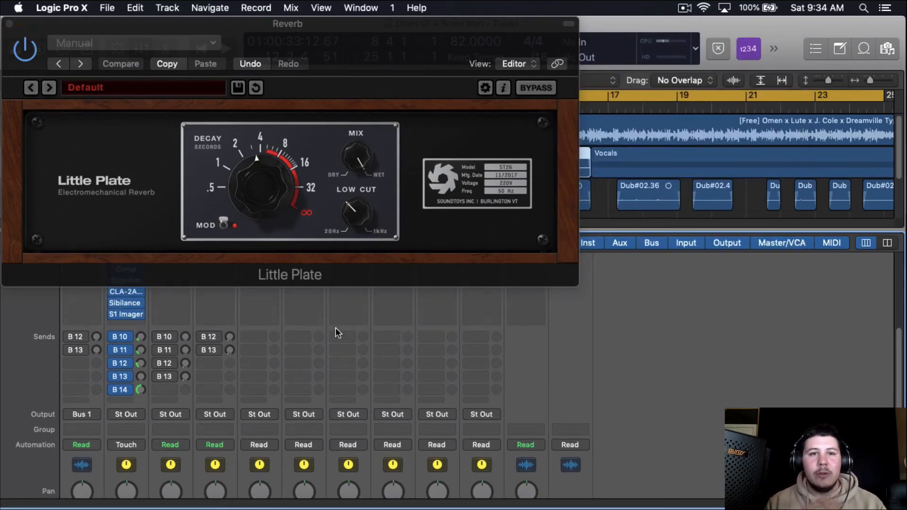
{"action": "left_click_drag", "start_coordinate": [371, 24], "coordinate": [436, 23]}
{"action": "left_click", "coordinate": [322, 172]}
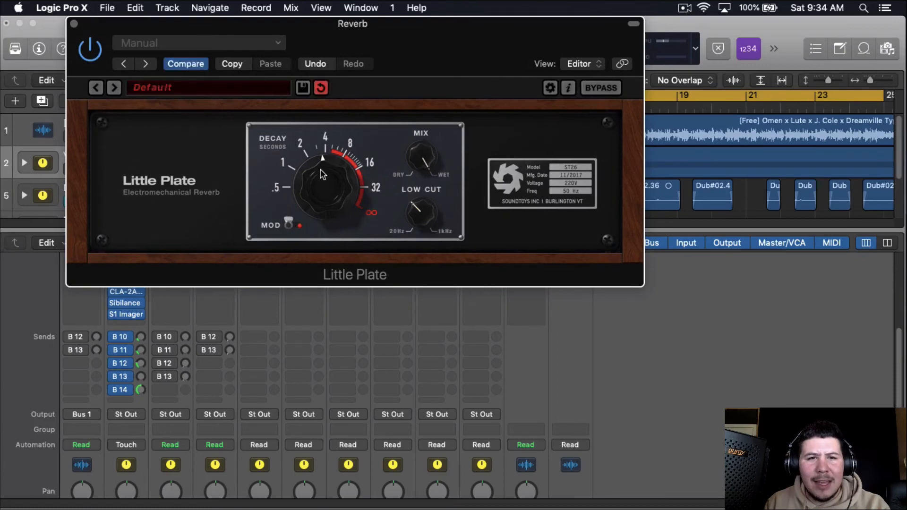
{"action": "left_click", "coordinate": [74, 24]}
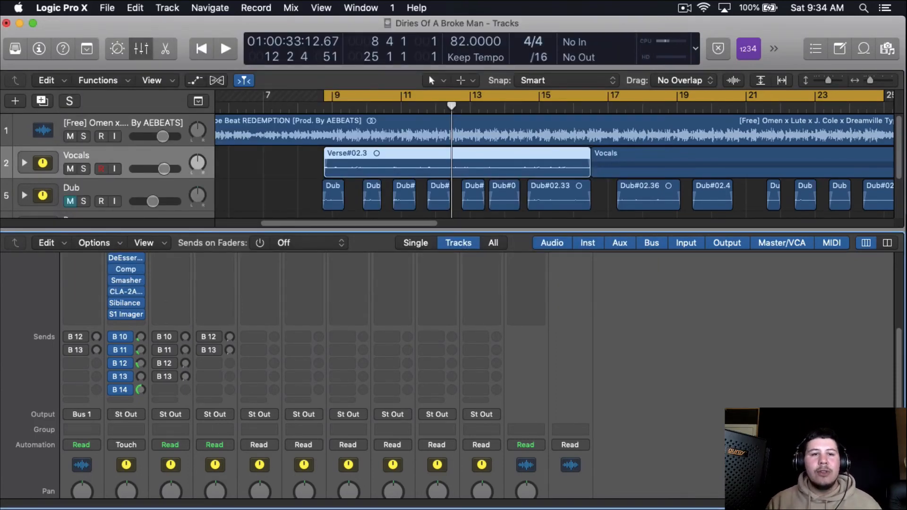
- Open Rev PLATE-140 and MV2 on the Bus 13 Big Reverb channel in turn to examine their drive, blend and level settings
{"action": "scroll", "coordinate": [657, 352], "scroll_direction": "up", "scroll_amount": 5}
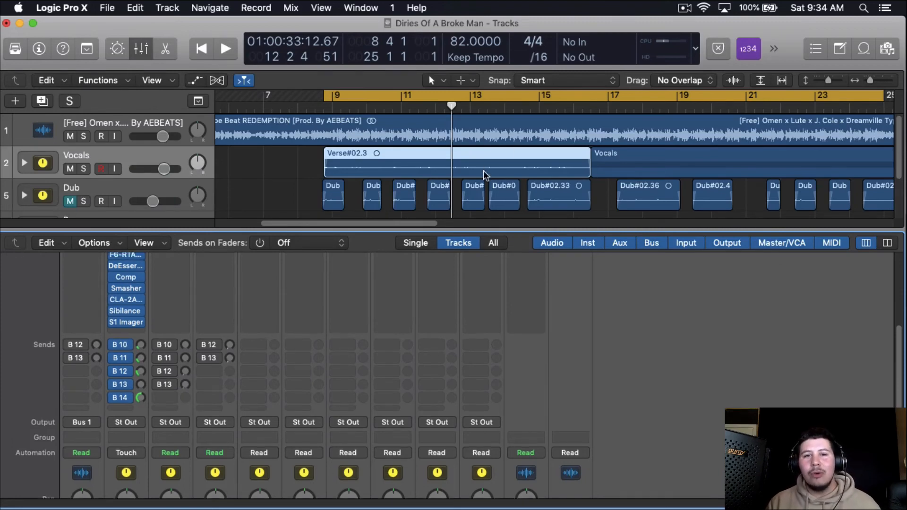
{"action": "scroll", "coordinate": [660, 358], "scroll_direction": "down", "scroll_amount": 3}
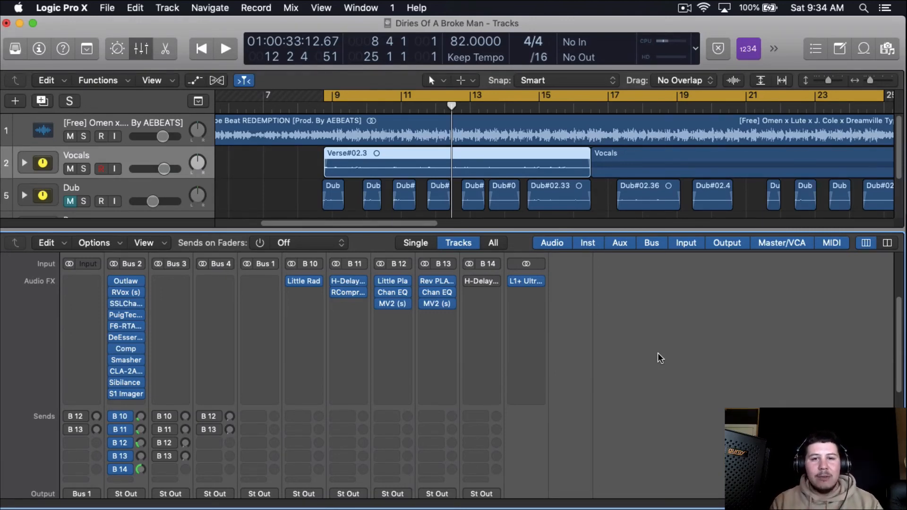
{"action": "mouse_move", "coordinate": [454, 296]}
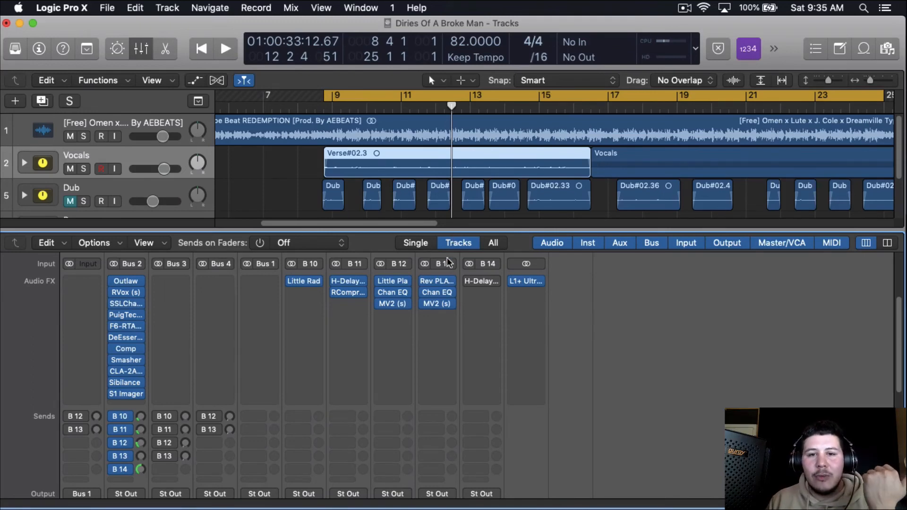
{"action": "left_click", "coordinate": [438, 281]}
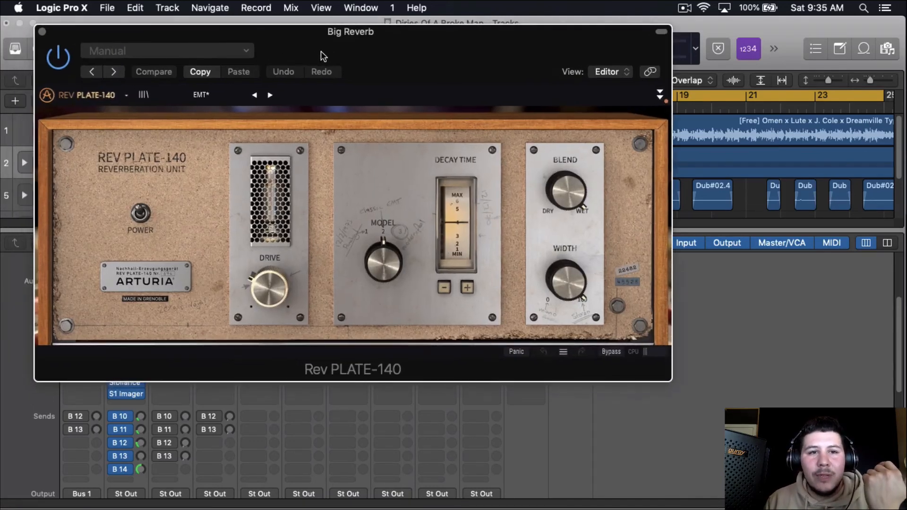
{"action": "left_click_drag", "start_coordinate": [276, 285], "coordinate": [276, 289]}
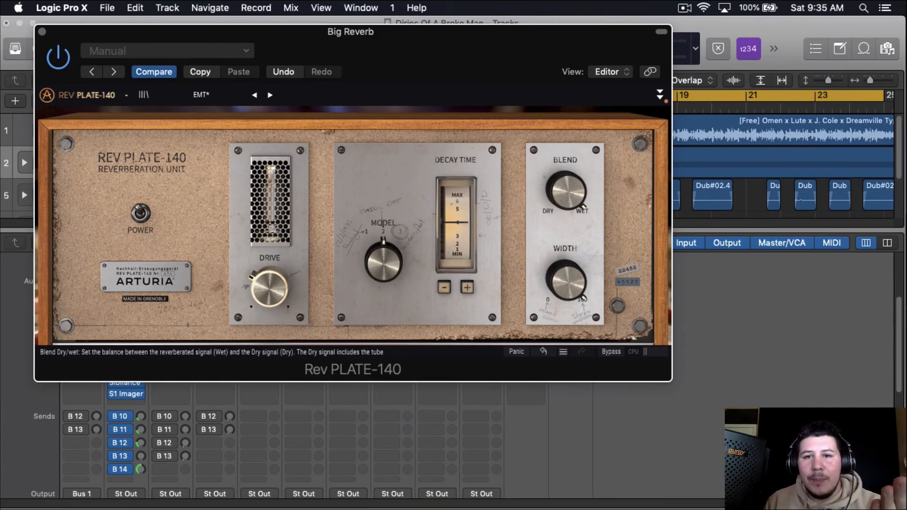
{"action": "left_click", "coordinate": [43, 31]}
{"action": "left_click", "coordinate": [435, 303]}
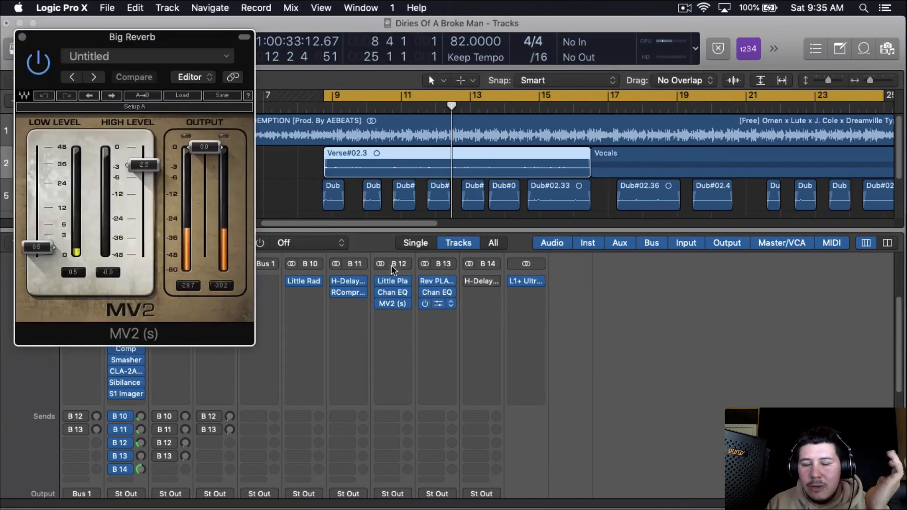
{"action": "left_click", "coordinate": [22, 36]}
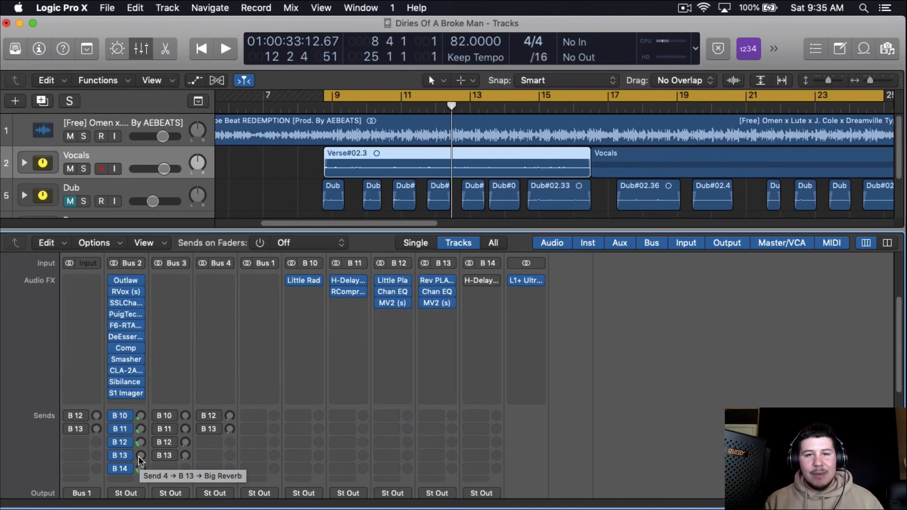
- Raise the Vocals send to Bus 13 during playback, and lower the Bus 14 send to -90.4 dB and bypass it
{"action": "key", "text": "space"}
{"action": "mouse_move", "coordinate": [140, 457]}
{"action": "left_mouse_down"}
{"action": "mouse_move", "coordinate": [155, 384]}
{"action": "mouse_move", "coordinate": [142, 444]}
{"action": "left_mouse_up"}
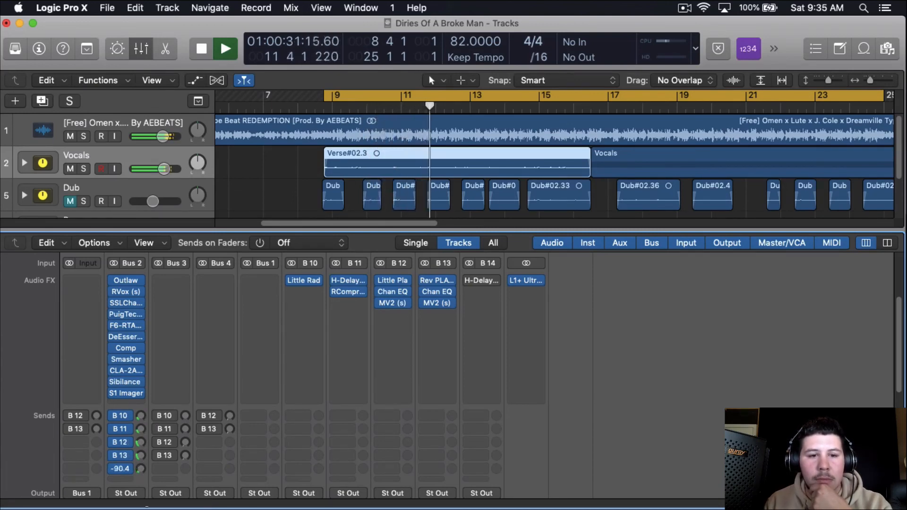
{"action": "left_click", "coordinate": [115, 470]}
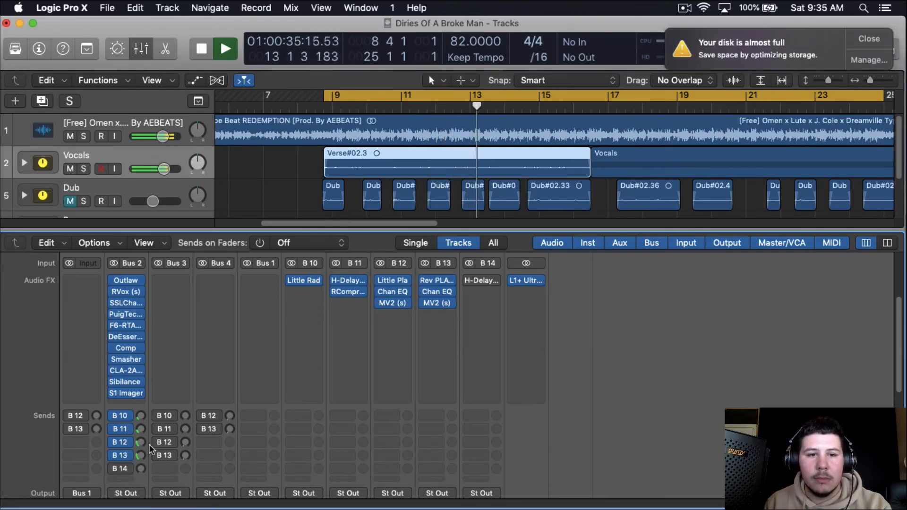
{"action": "key", "text": "space"}
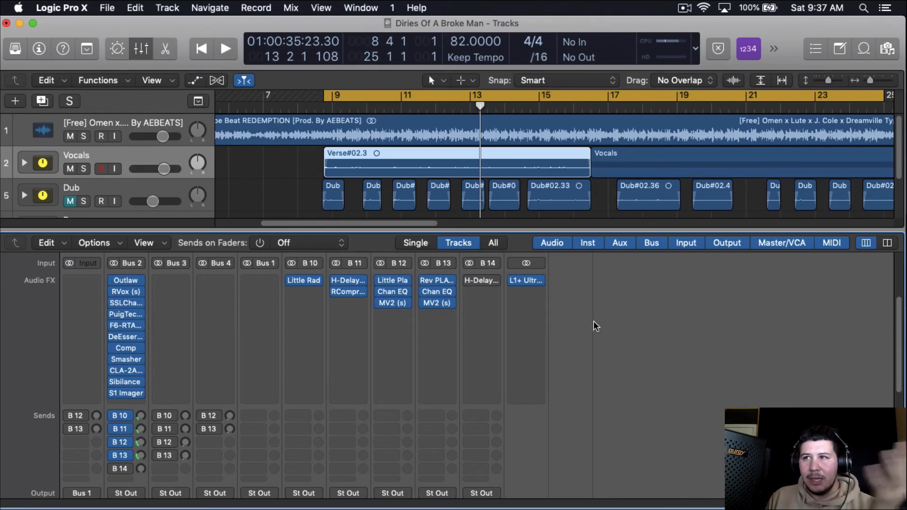
{"action": "scroll", "coordinate": [593, 324], "scroll_direction": "up", "scroll_amount": 2}
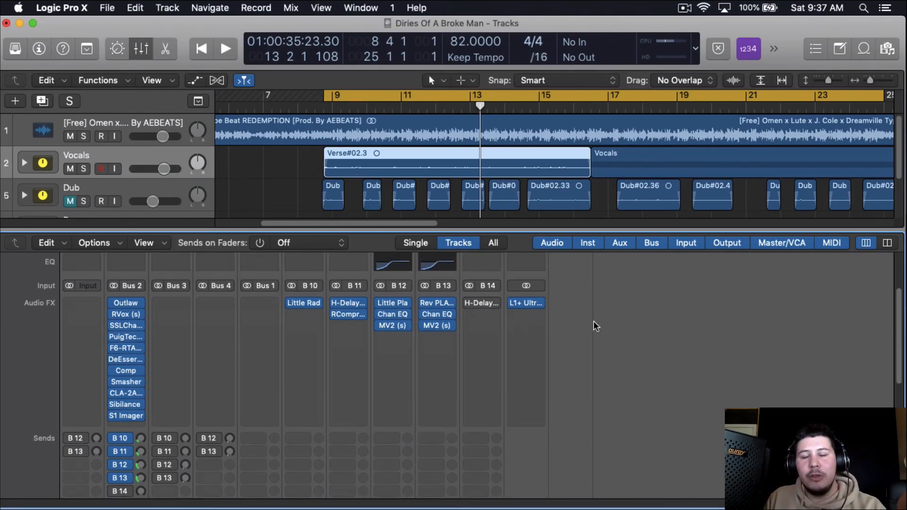